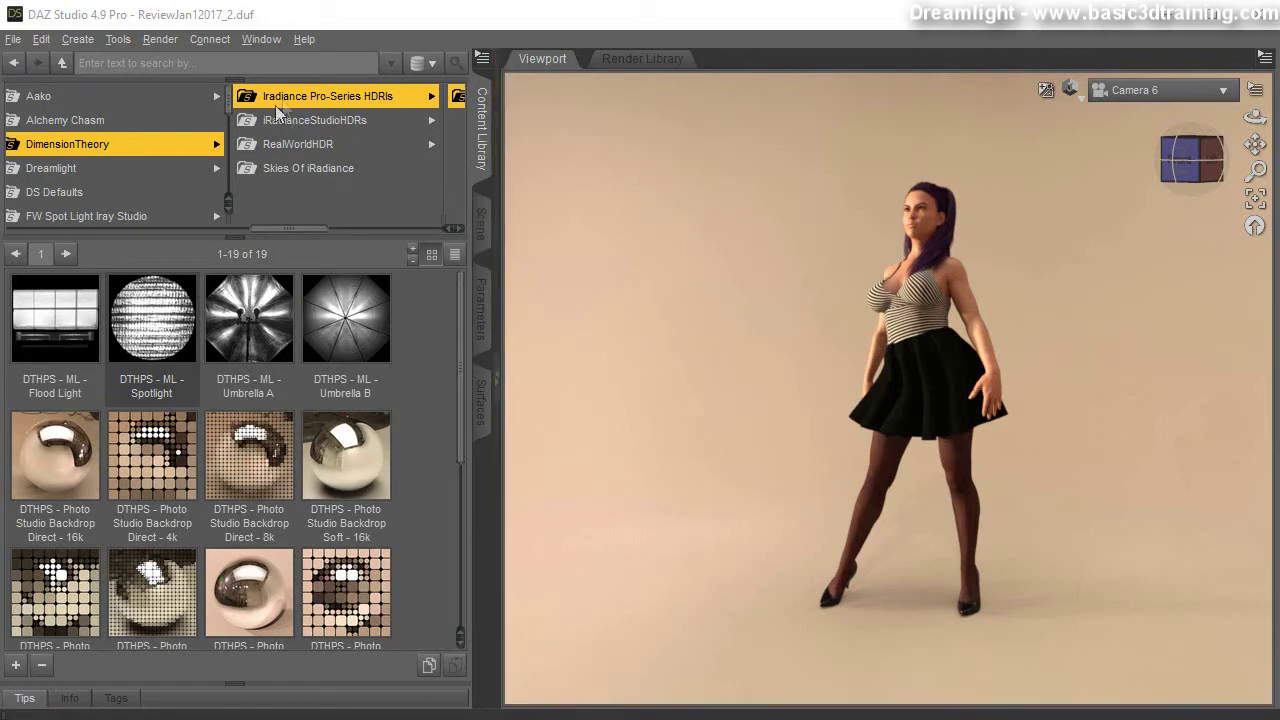
# - Browse the iRadiance Photo Studio presets to examine the mesh lights and the backdrop and vignette HDRIs in their 4k, 8k and 16k versions
pyautogui.moveTo(277, 235); pyautogui.dragTo(376, 235)
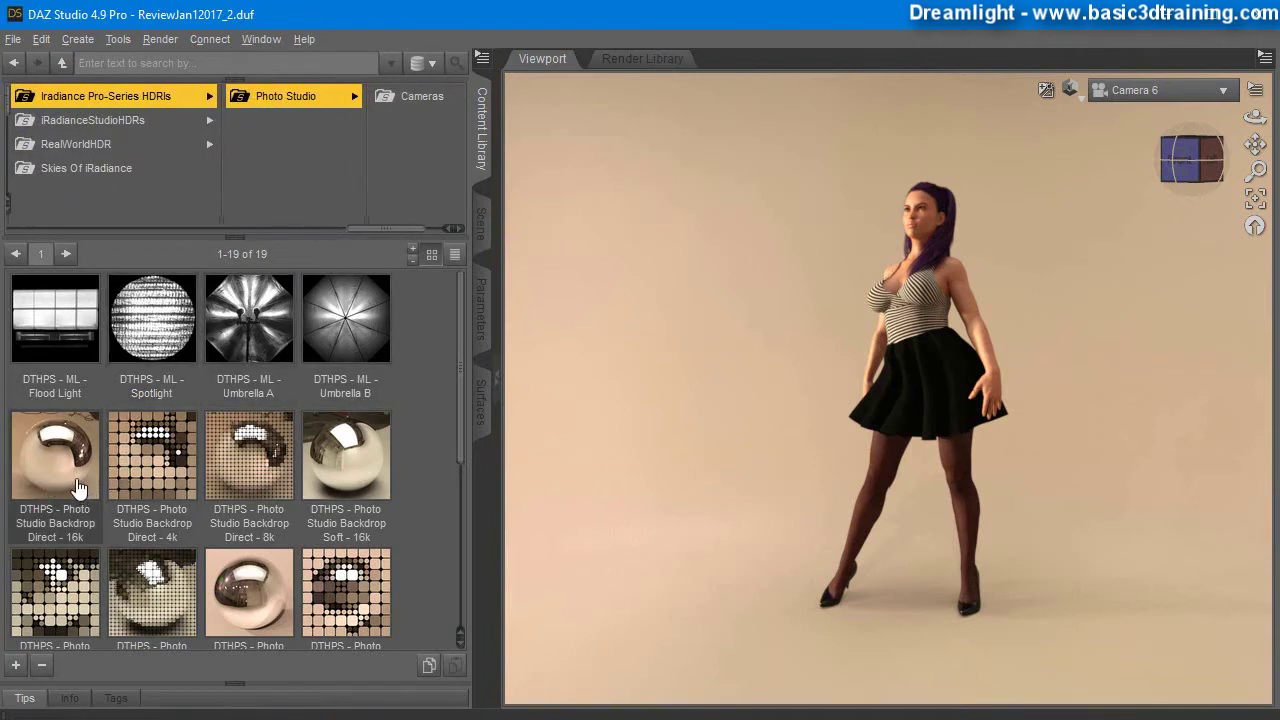
pyautogui.moveTo(80, 460)
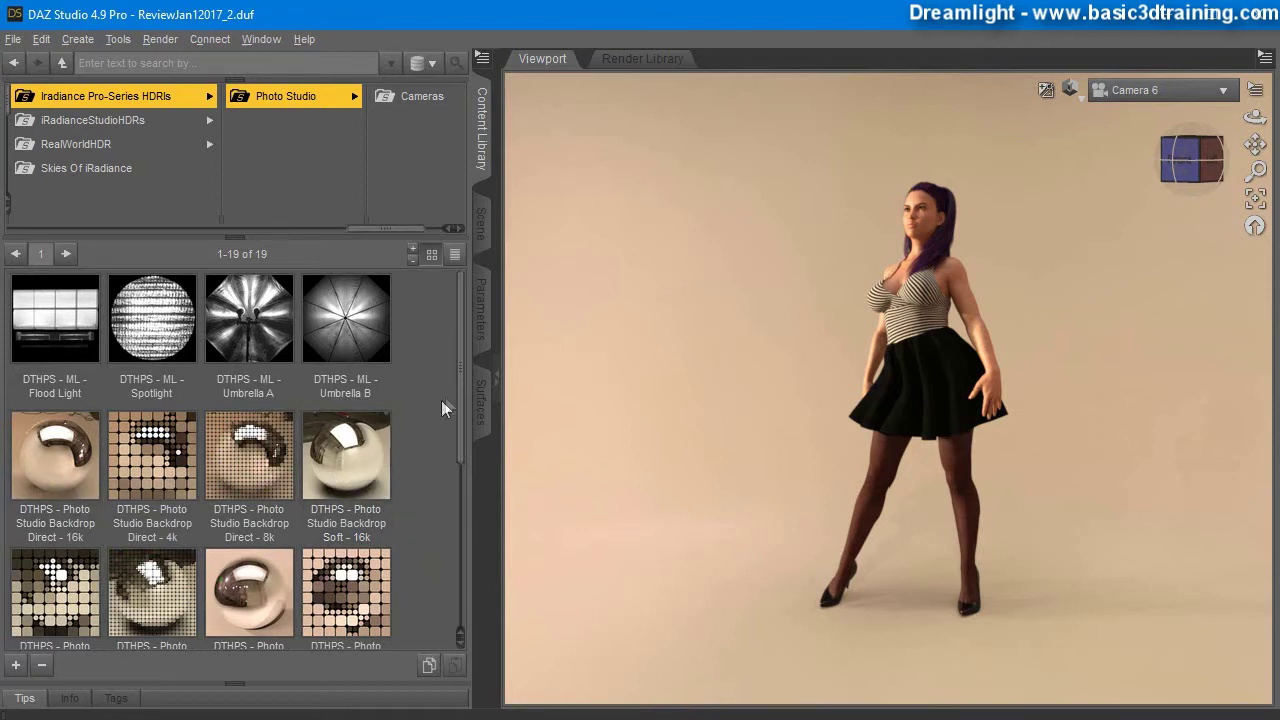
pyautogui.moveTo(463, 410); pyautogui.dragTo(458, 510)
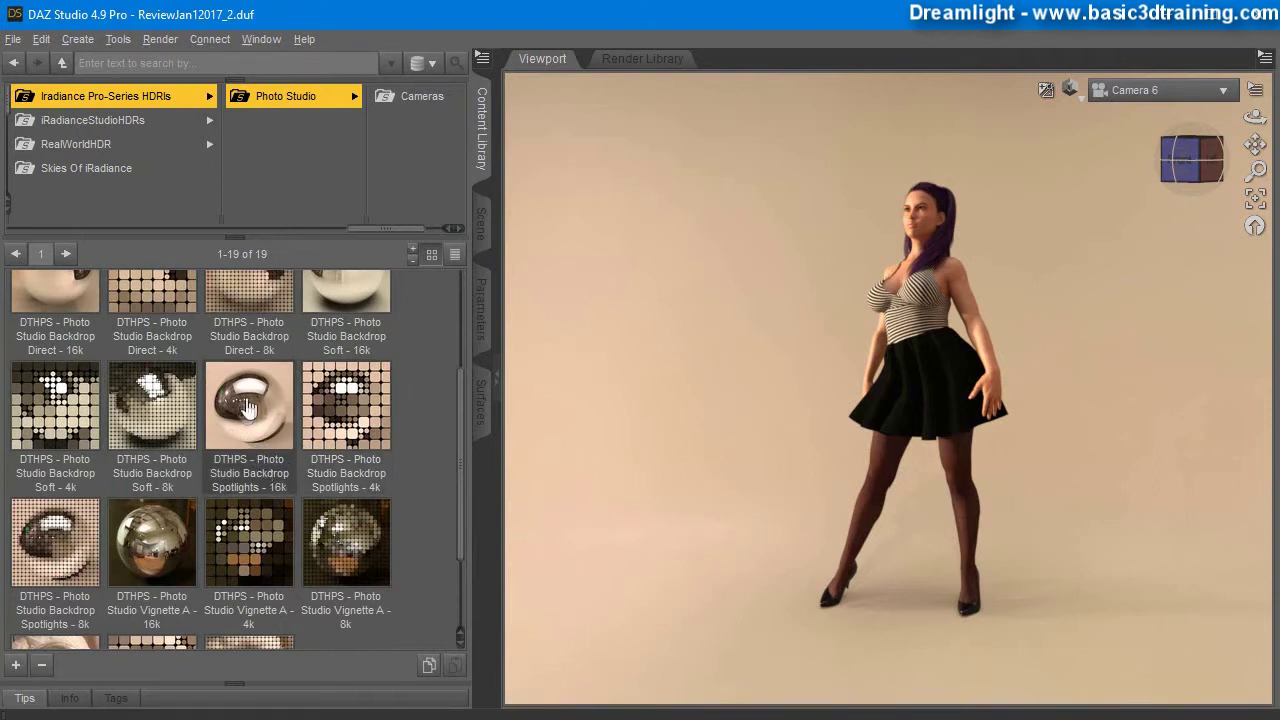
pyautogui.moveTo(462, 453)
pyautogui.mouseDown()
pyautogui.moveTo(465, 530)
pyautogui.moveTo(464, 388)
pyautogui.moveTo(466, 434)
pyautogui.mouseUp()
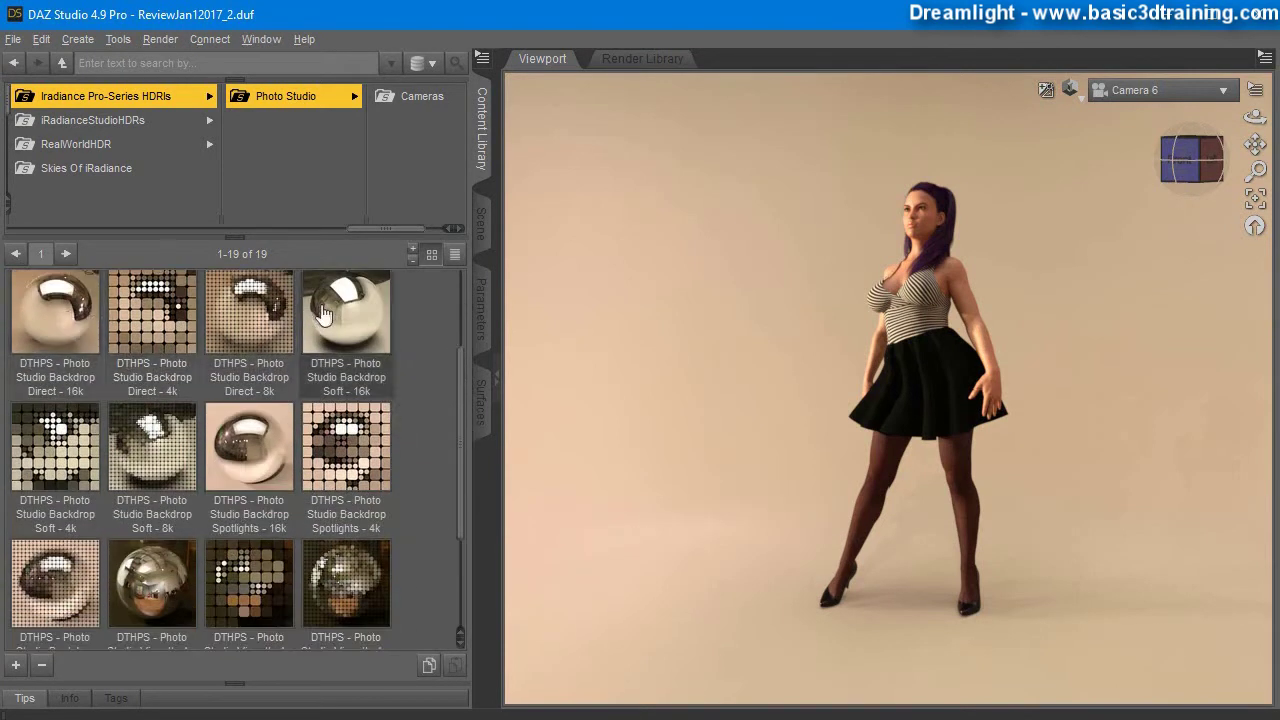
pyautogui.moveTo(460, 429); pyautogui.dragTo(460, 517)
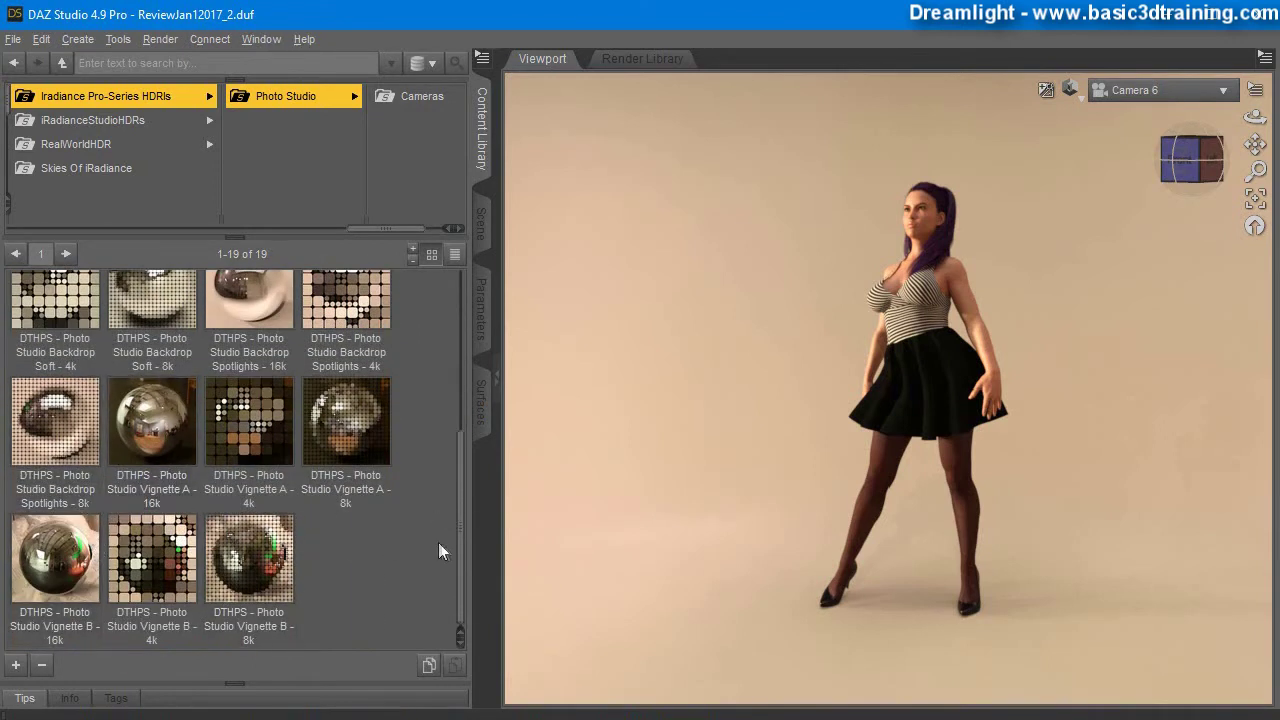
pyautogui.moveTo(463, 557); pyautogui.dragTo(449, 443)
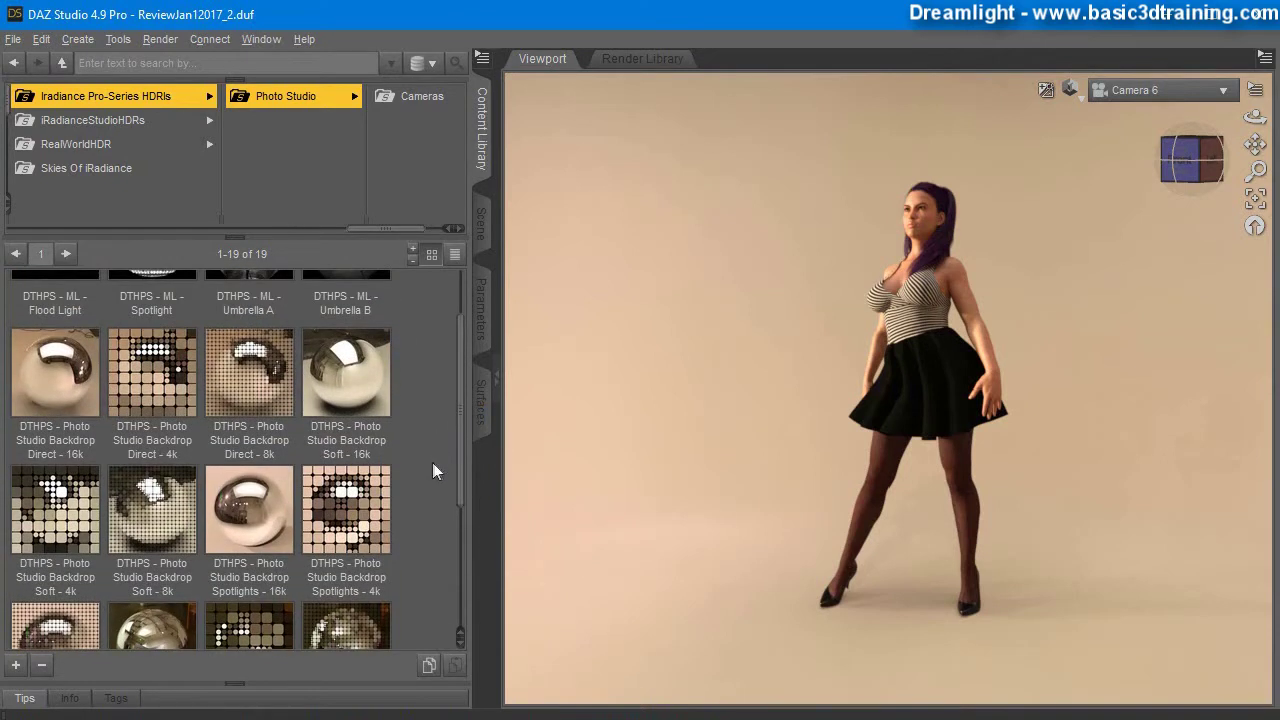
pyautogui.moveTo(465, 467)
pyautogui.mouseDown()
pyautogui.moveTo(464, 527)
pyautogui.moveTo(460, 449)
pyautogui.mouseUp()
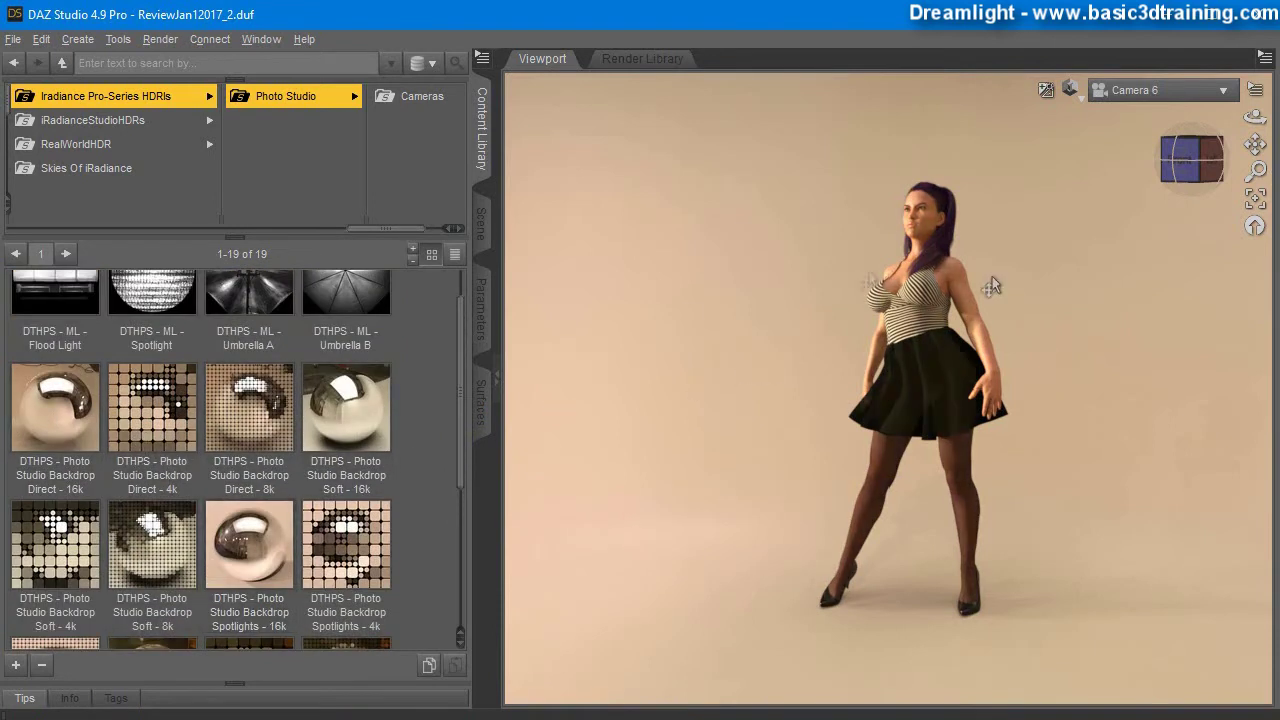
# - Examine the photo studio environment surrounding the figure from all sides through Camera 6
pyautogui.moveTo(724, 184); pyautogui.dragTo(754, 380)
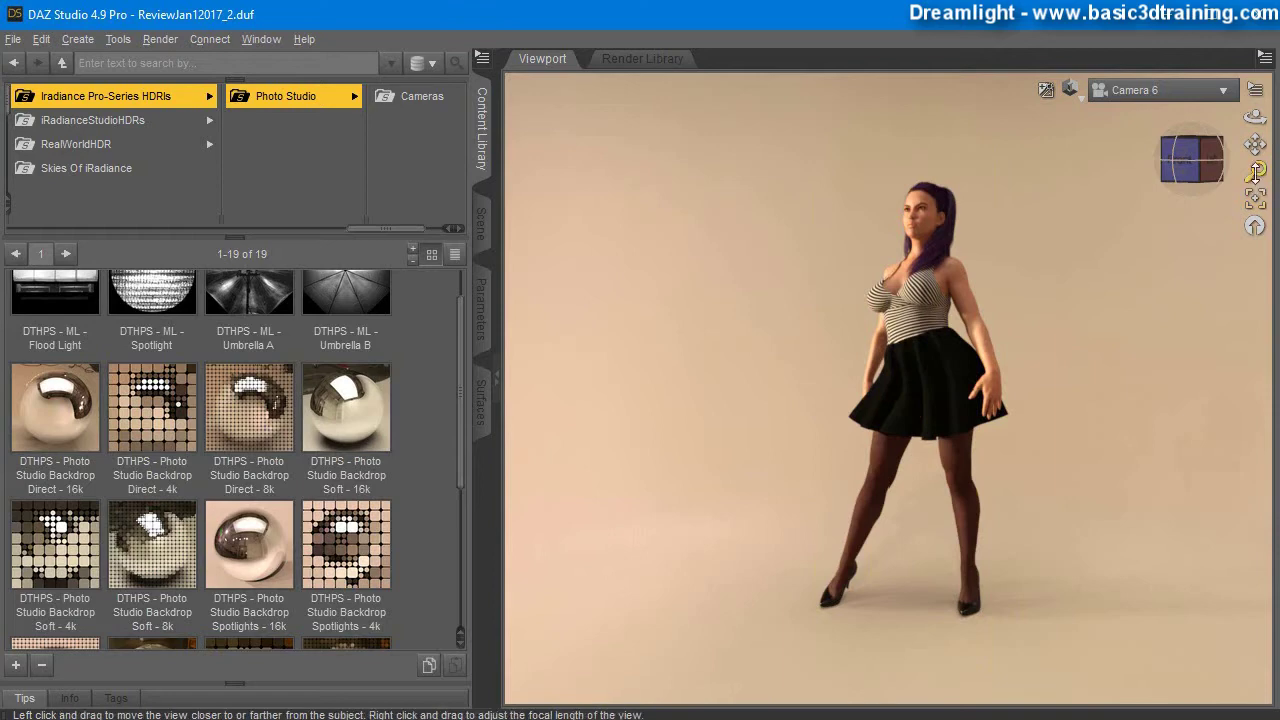
pyautogui.moveTo(1255, 171); pyautogui.dragTo(1255, 190)
pyautogui.moveTo(1255, 117); pyautogui.dragTo(1036, 106)
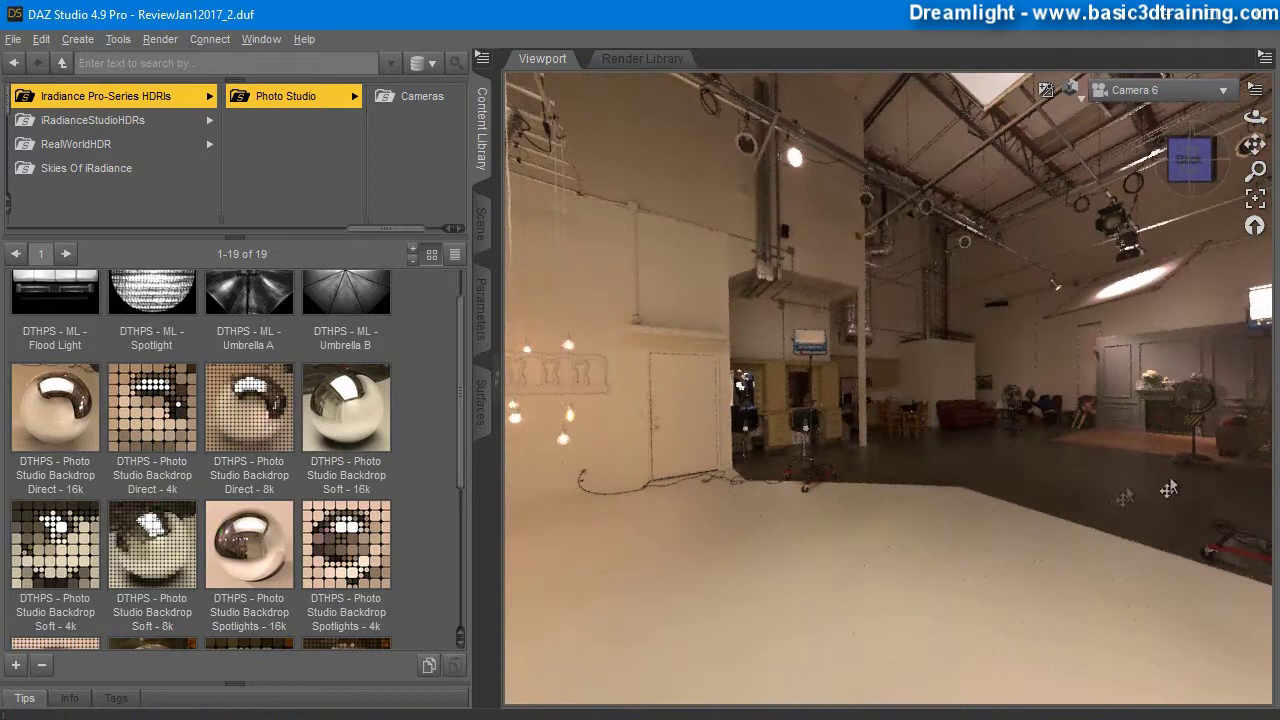
pyautogui.moveTo(1254, 120); pyautogui.dragTo(1140, 124)
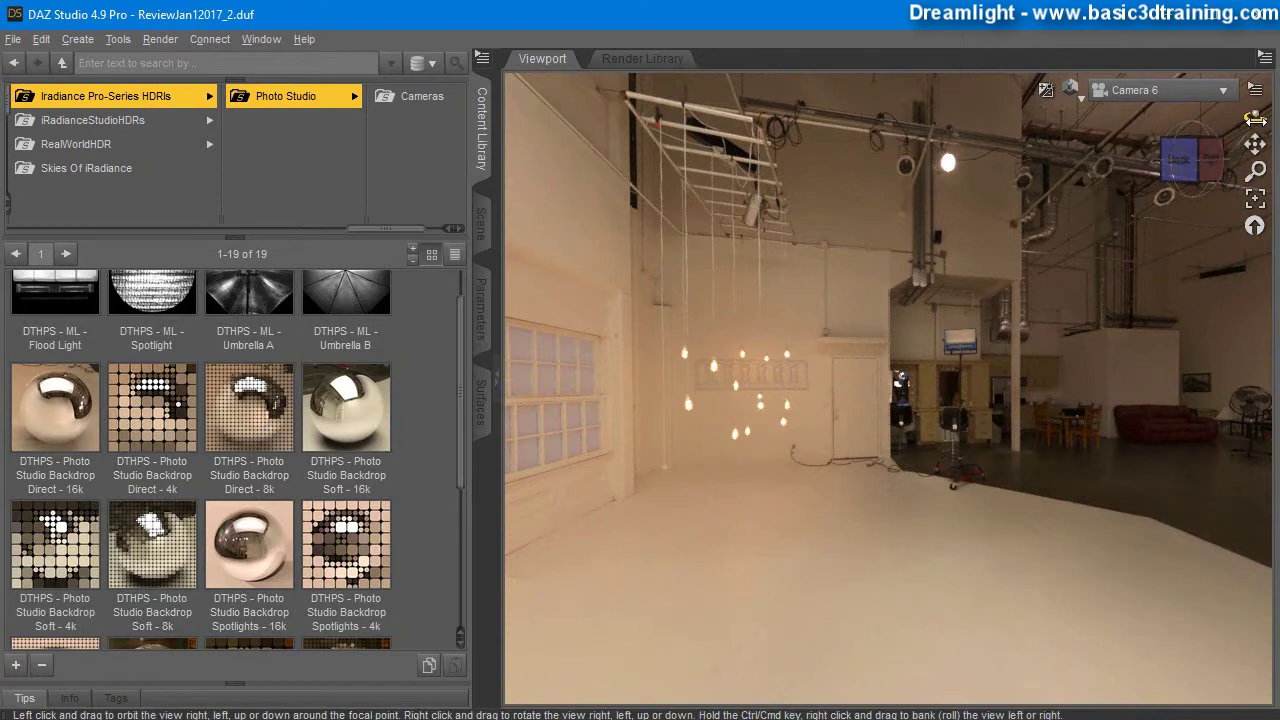
pyautogui.moveTo(1254, 120); pyautogui.dragTo(1095, 124)
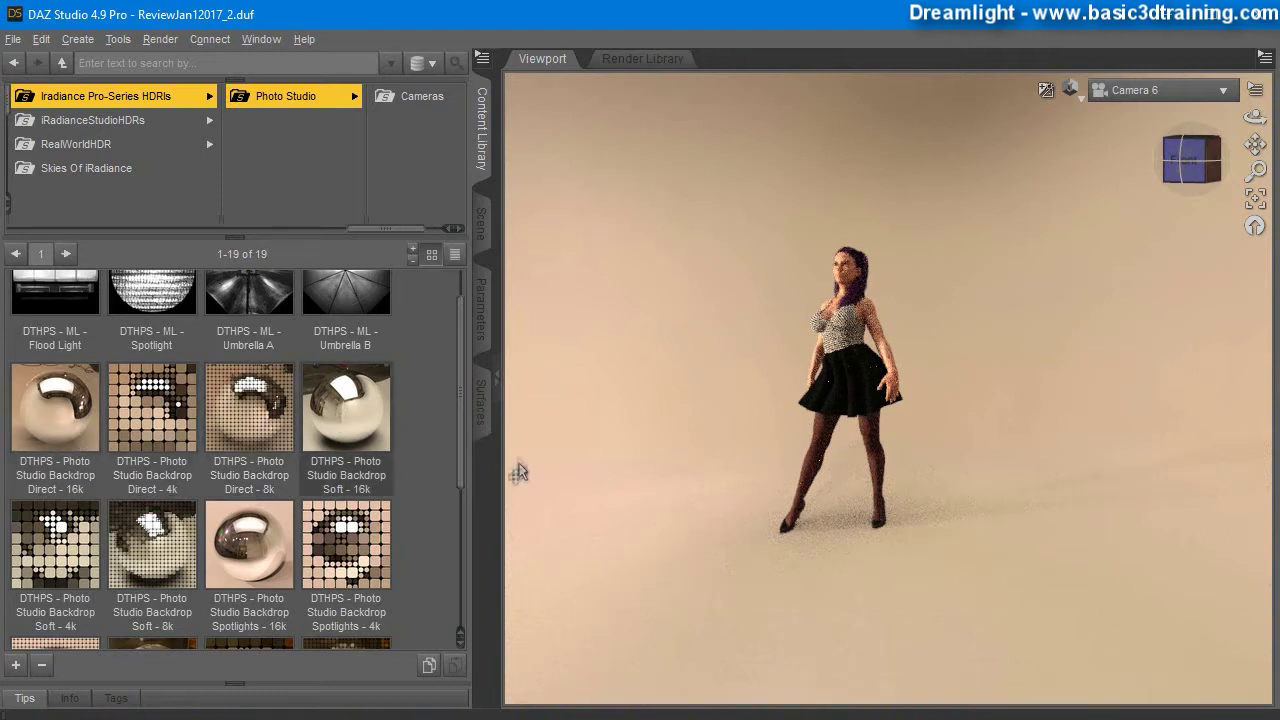
# - Apply the DTHPS - Photo Studio Backdrop Soft - 16k lighting preset and inspect the studio around the figure
pyautogui.click(55, 422)
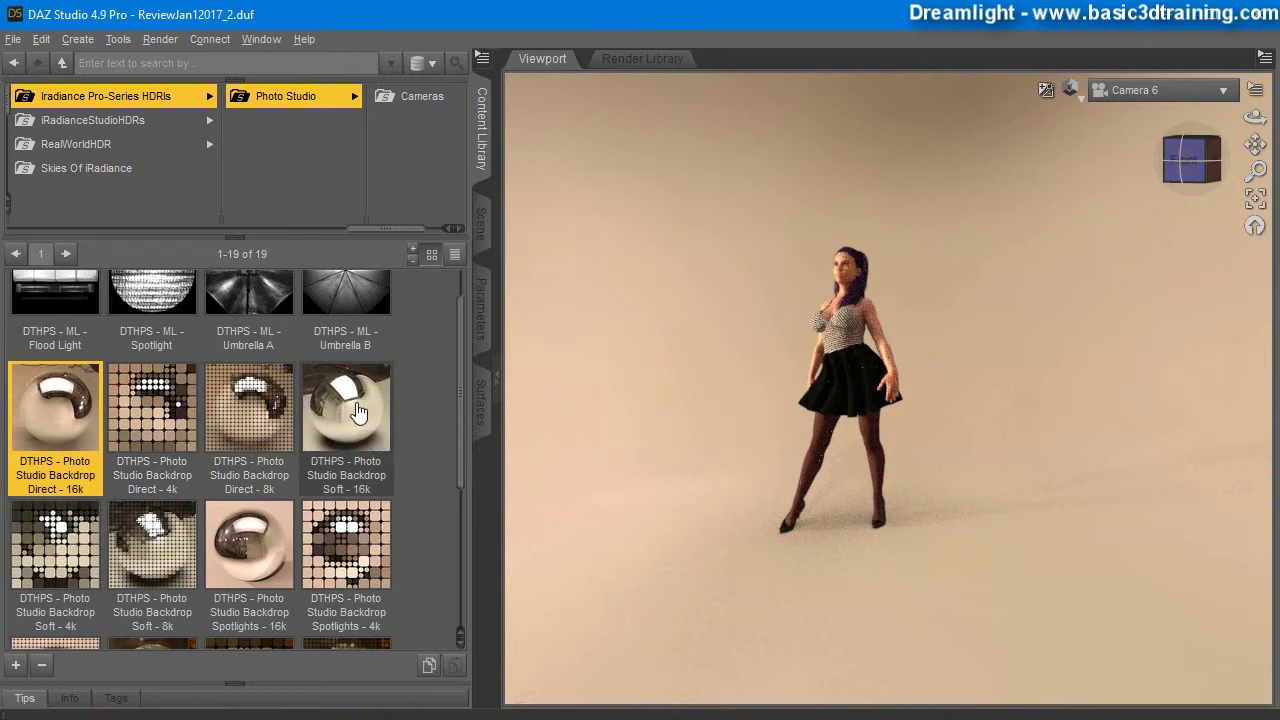
pyautogui.doubleClick(355, 402)
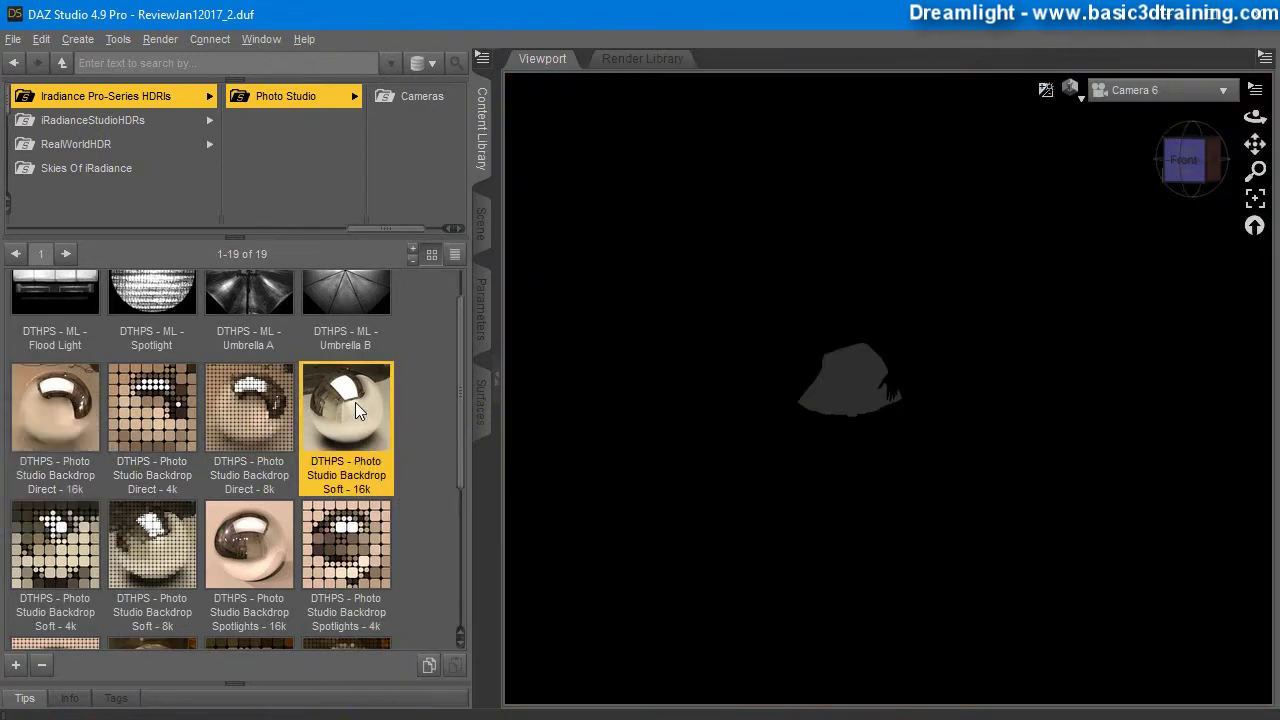
pyautogui.moveTo(372, 430)
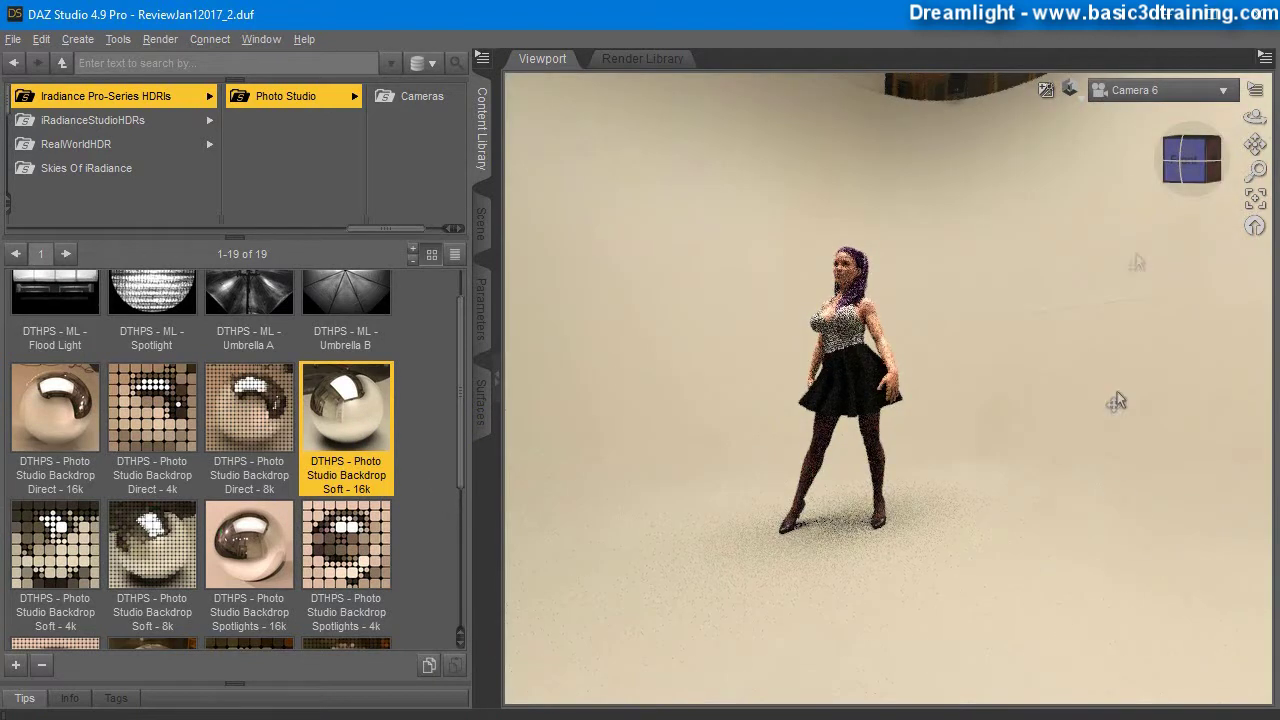
pyautogui.moveTo(1255, 117); pyautogui.dragTo(957, 118)
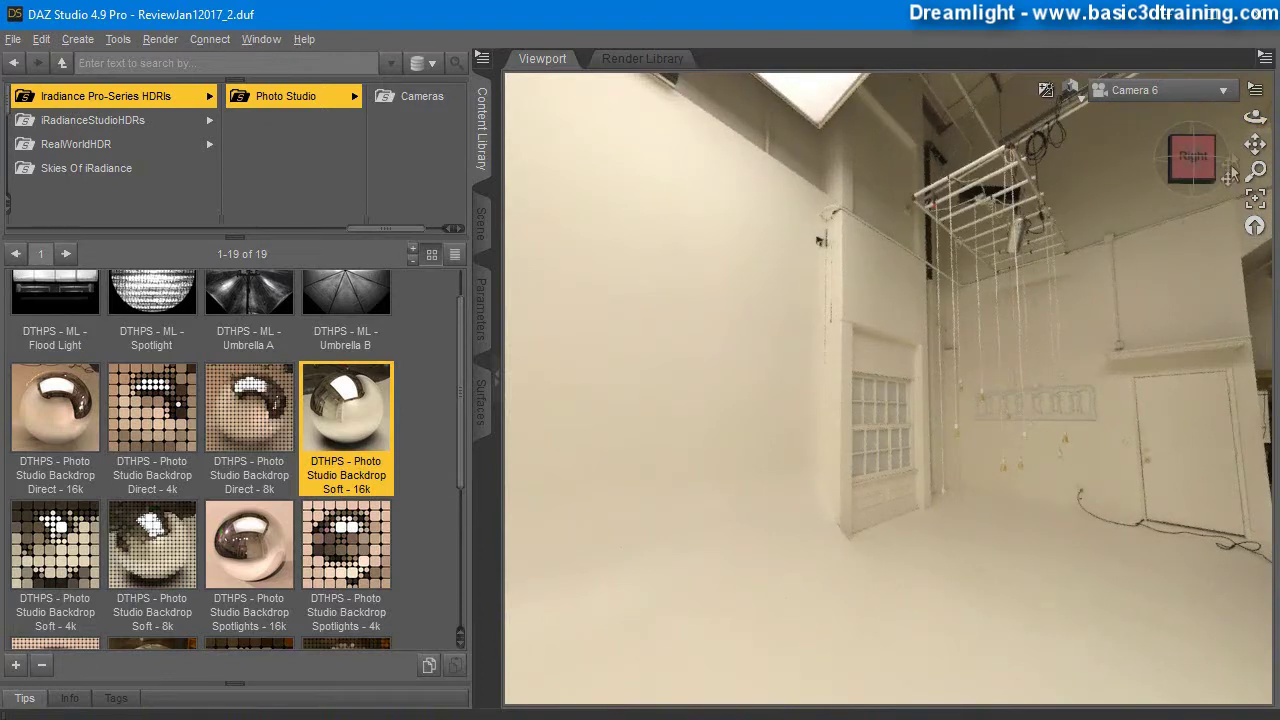
pyautogui.moveTo(1255, 117); pyautogui.dragTo(943, 245)
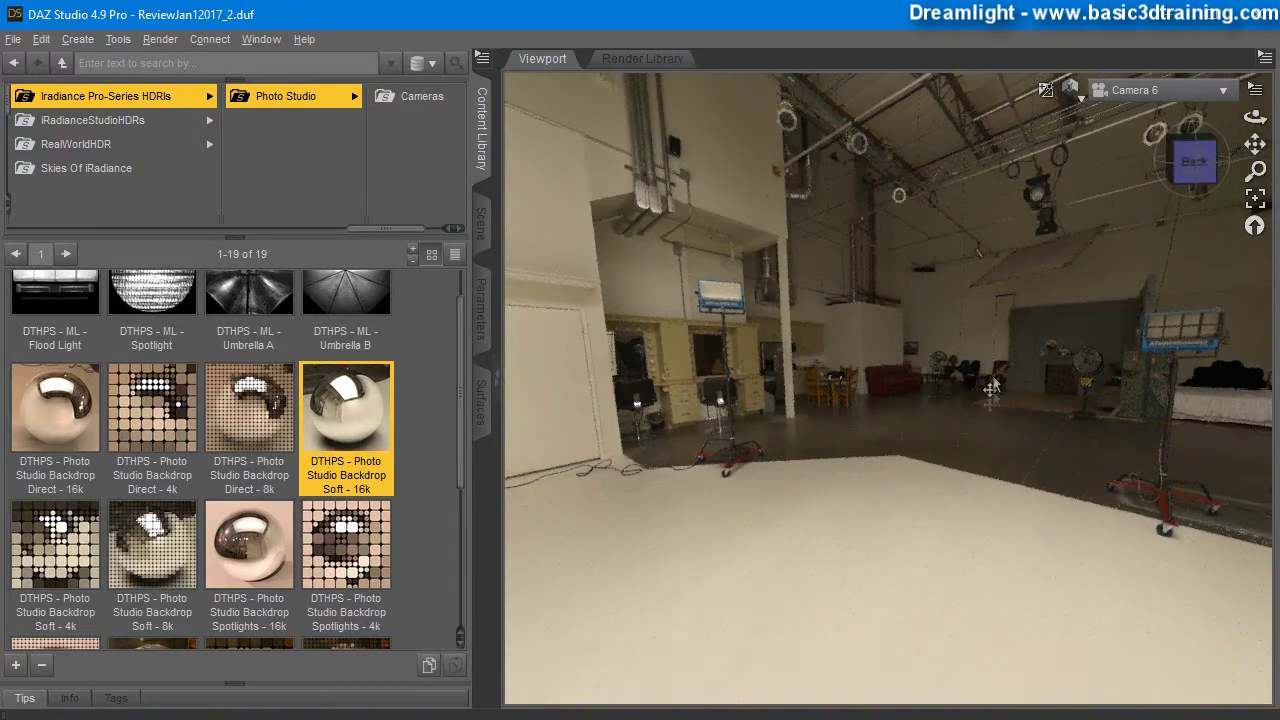
pyautogui.moveTo(1255, 117)
pyautogui.mouseDown()
pyautogui.moveTo(1255, 158)
pyautogui.moveTo(1237, 124)
pyautogui.mouseUp()
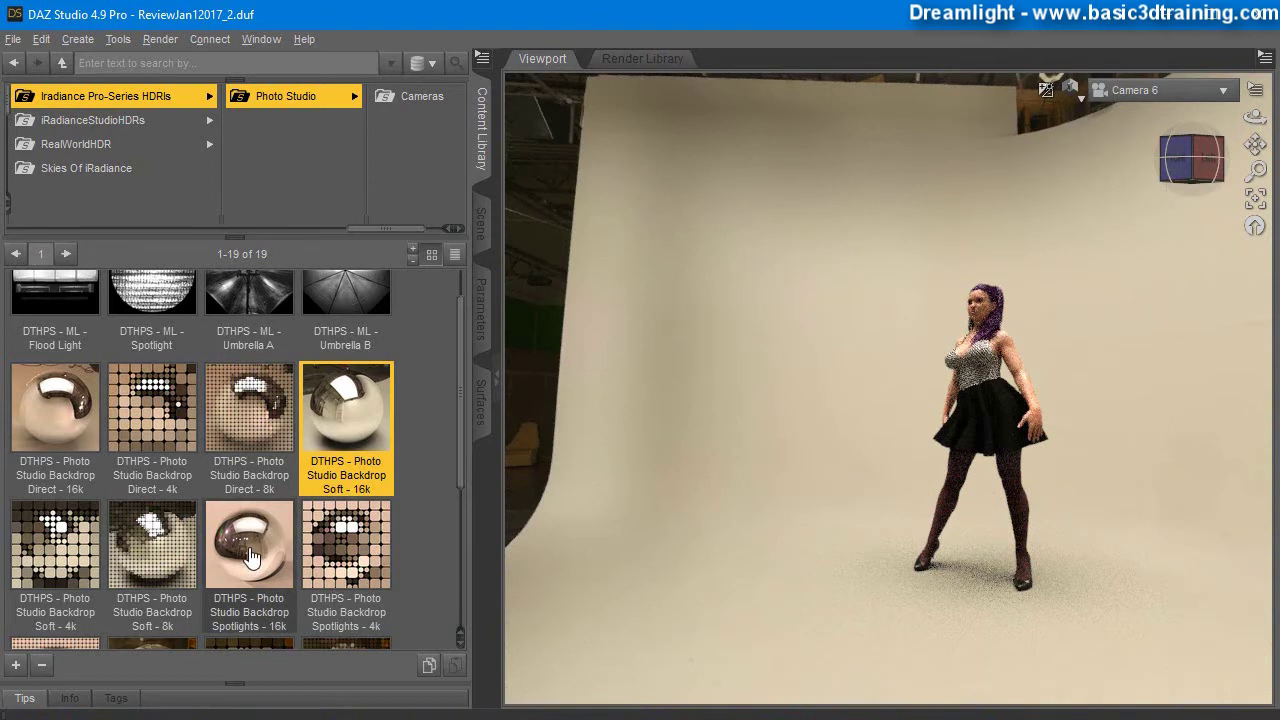
# - Apply the DTHPS - Photo Studio Backdrop Spotlights - 16k lighting preset and inspect the figure's shadows on the floor
pyautogui.doubleClick(251, 557)
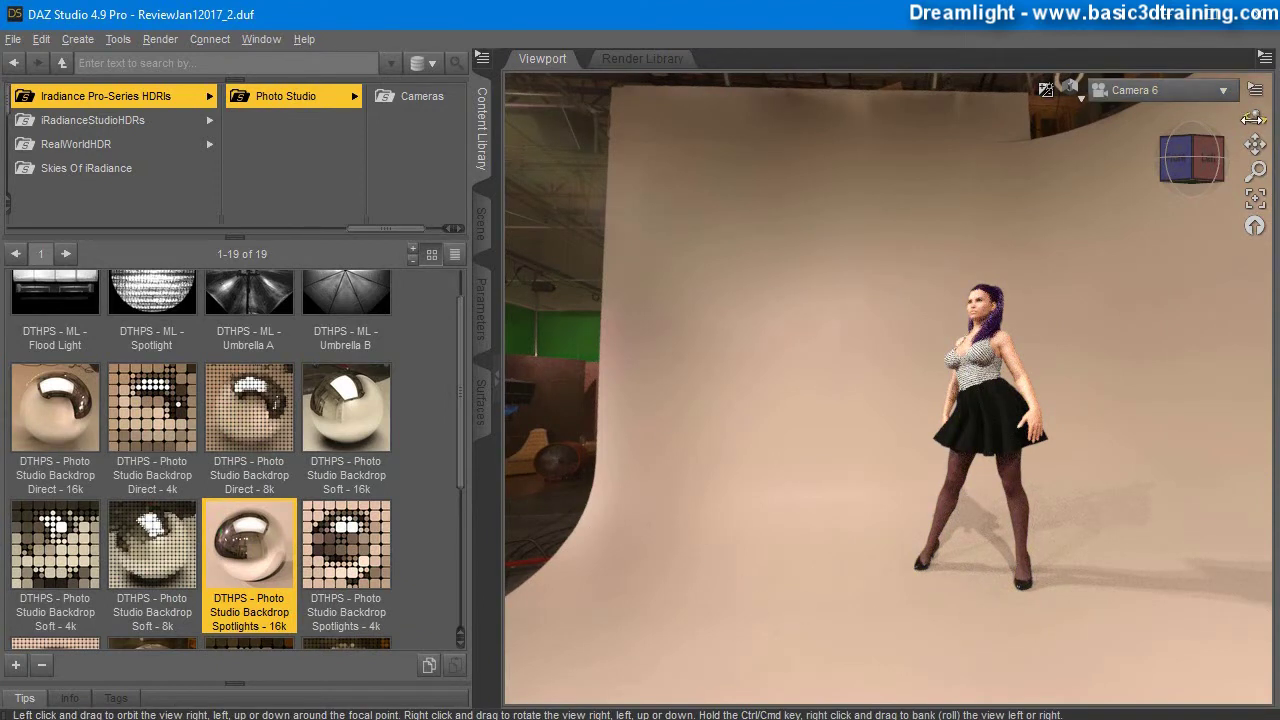
pyautogui.moveTo(1255, 117)
pyautogui.mouseDown()
pyautogui.moveTo(1250, 60)
pyautogui.moveTo(1254, 136)
pyautogui.moveTo(1230, 112)
pyautogui.moveTo(1212, 132)
pyautogui.moveTo(1274, 117)
pyautogui.moveTo(1256, 110)
pyautogui.moveTo(1275, 125)
pyautogui.moveTo(1262, 118)
pyautogui.mouseUp()
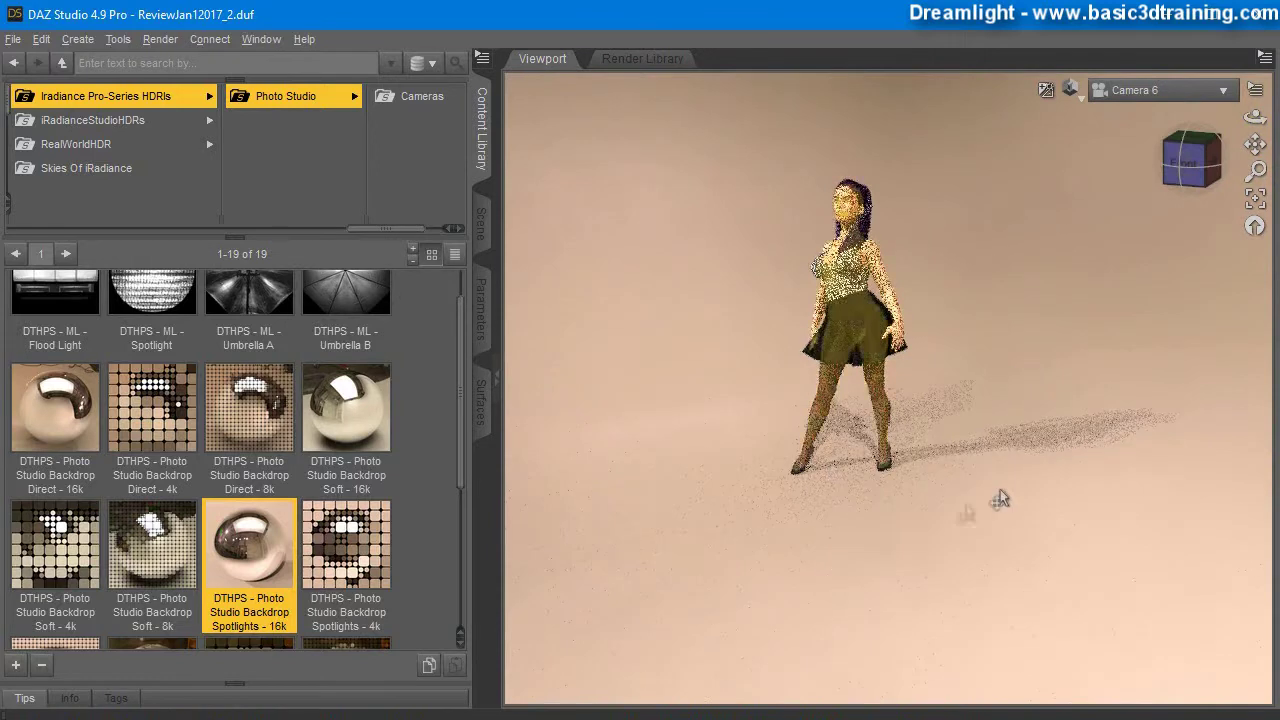
# - Select the Genesis 3 Female figure and move it across the studio floor closer to the camera
pyautogui.click(478, 218)
pyautogui.scroll(1, 250, 436)
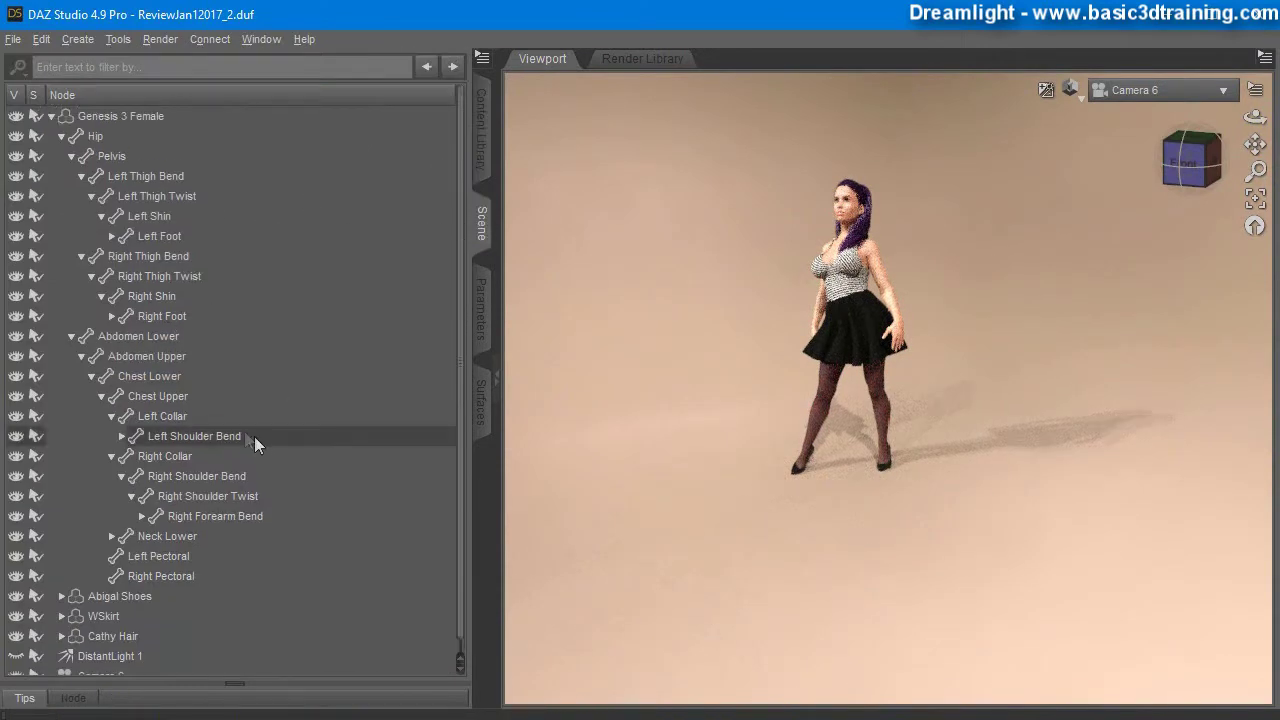
pyautogui.click(110, 120)
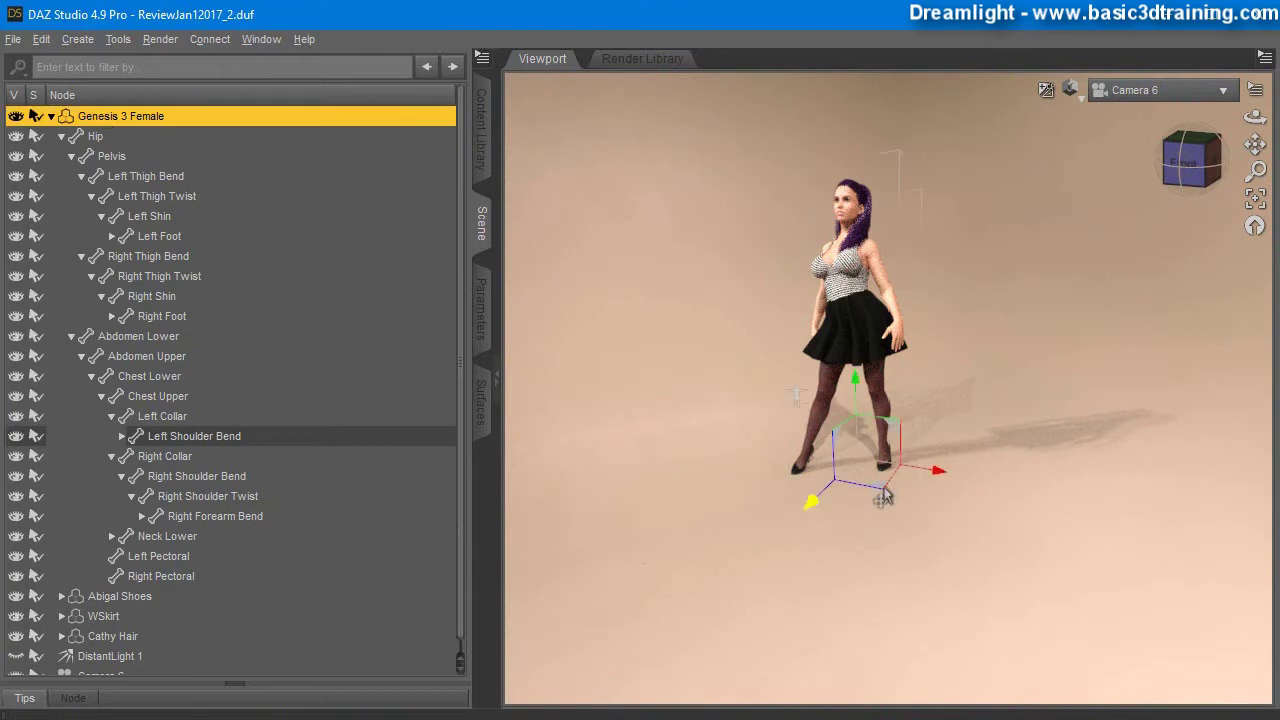
pyautogui.moveTo(876, 493)
pyautogui.mouseDown()
pyautogui.moveTo(886, 552)
pyautogui.moveTo(922, 603)
pyautogui.mouseUp()
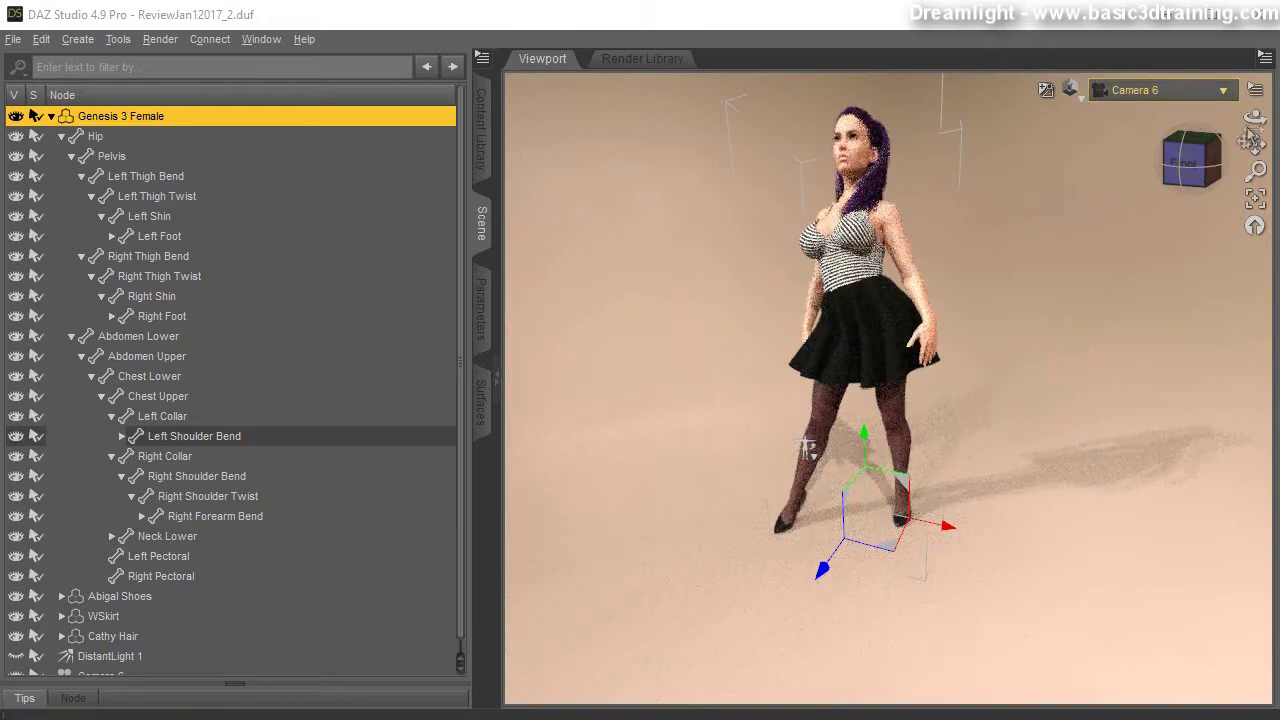
pyautogui.moveTo(1254, 118); pyautogui.dragTo(1245, 94)
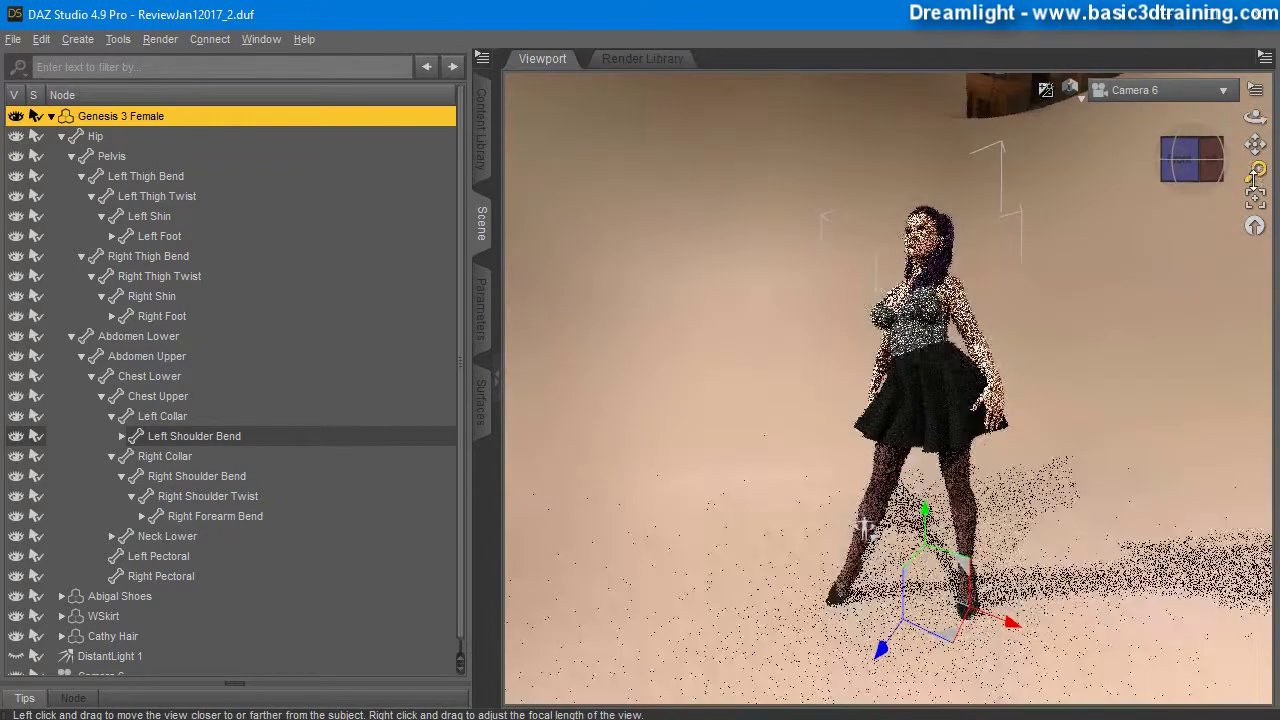
pyautogui.moveTo(1256, 171); pyautogui.dragTo(1253, 191)
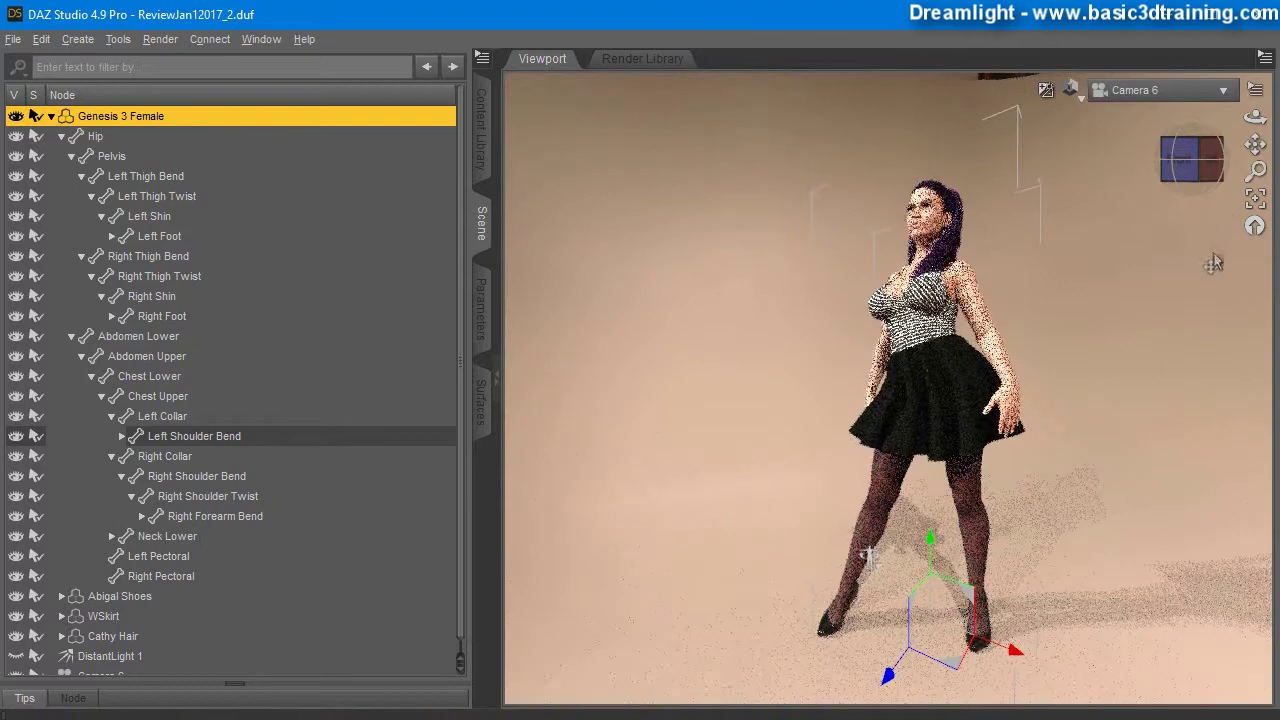
pyautogui.moveTo(1254, 118); pyautogui.dragTo(1180, 104)
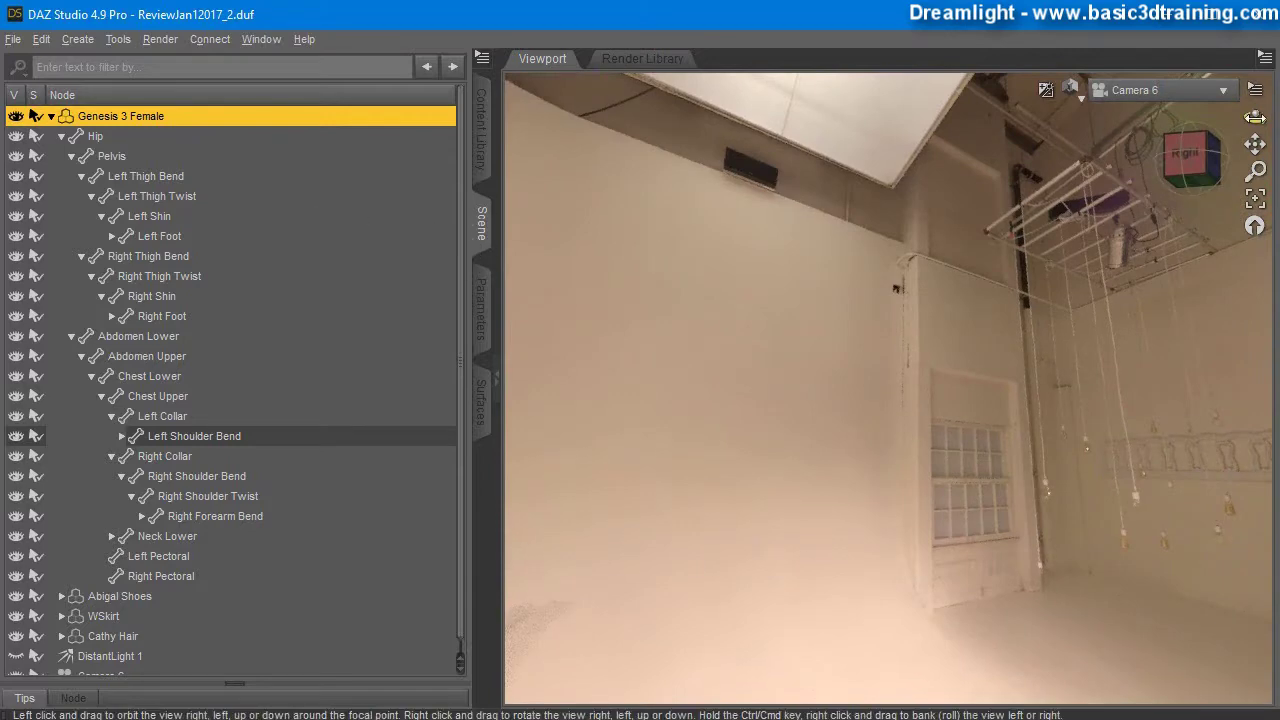
pyautogui.moveTo(1254, 118); pyautogui.dragTo(1204, 134)
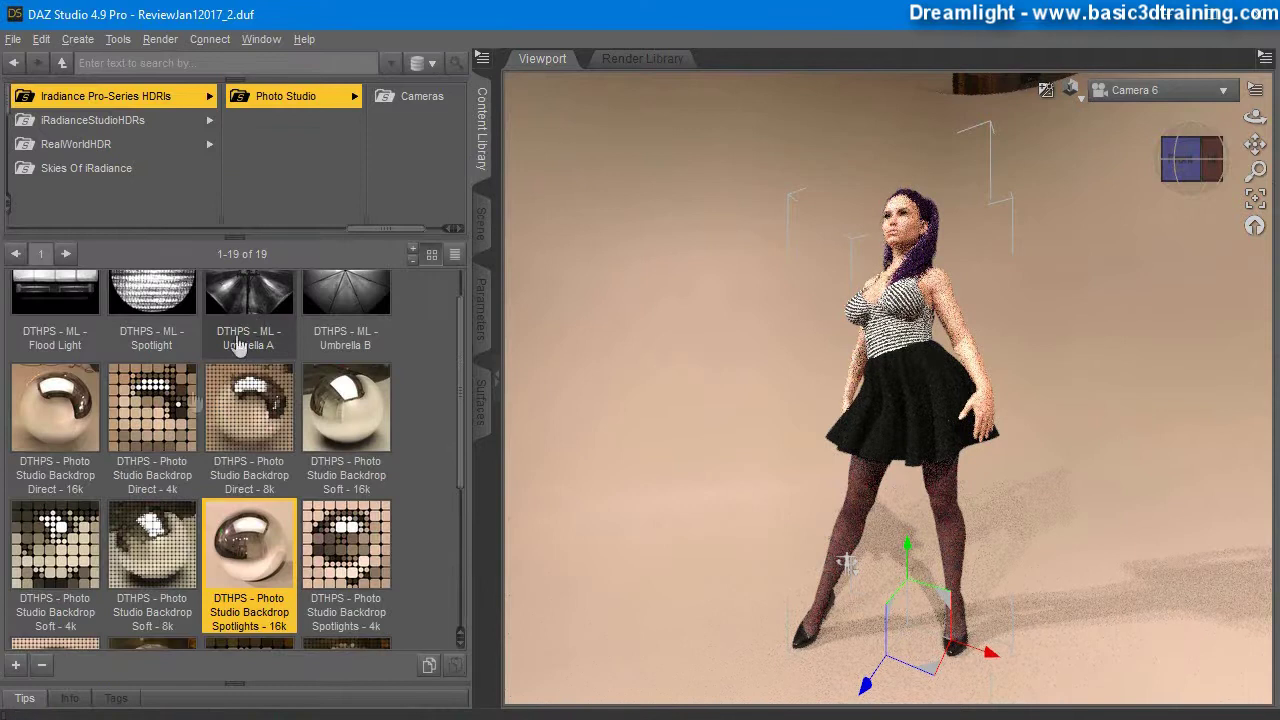
# - Apply the DTHPS - Photo Studio Backdrop Direct - 8k lighting preset to the scene
pyautogui.scroll(1, 229, 432)
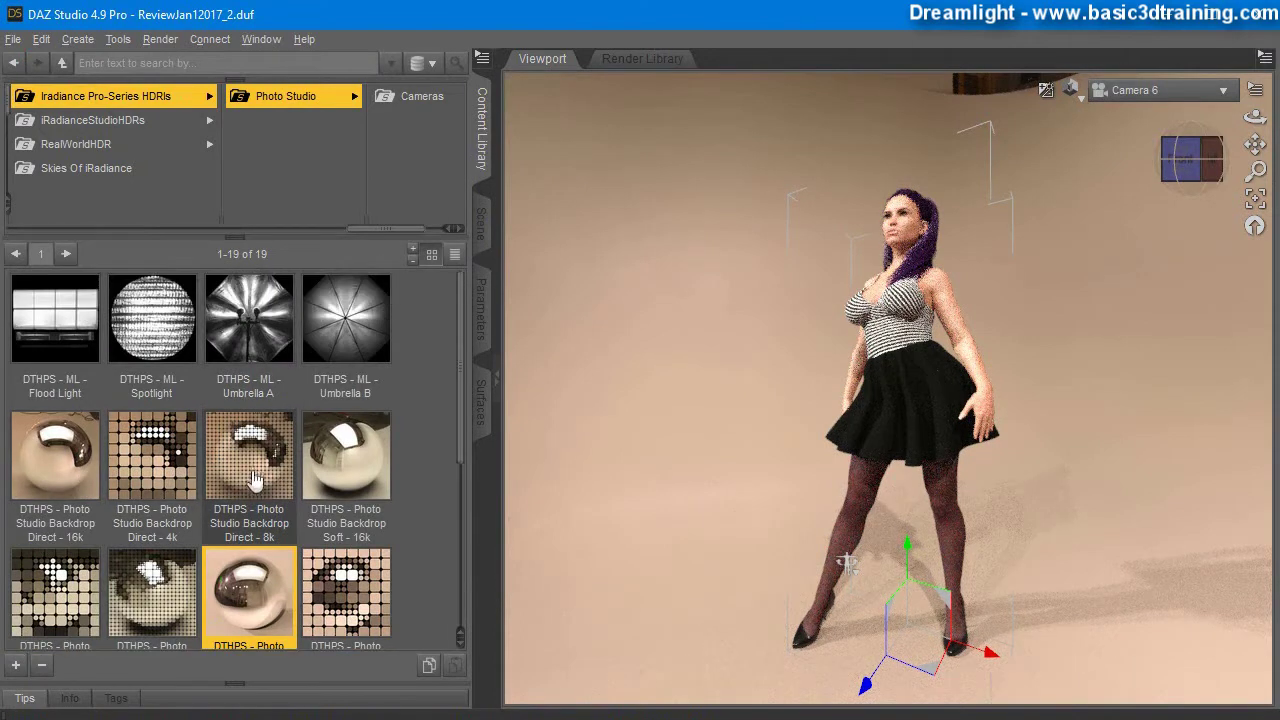
pyautogui.doubleClick(250, 476)
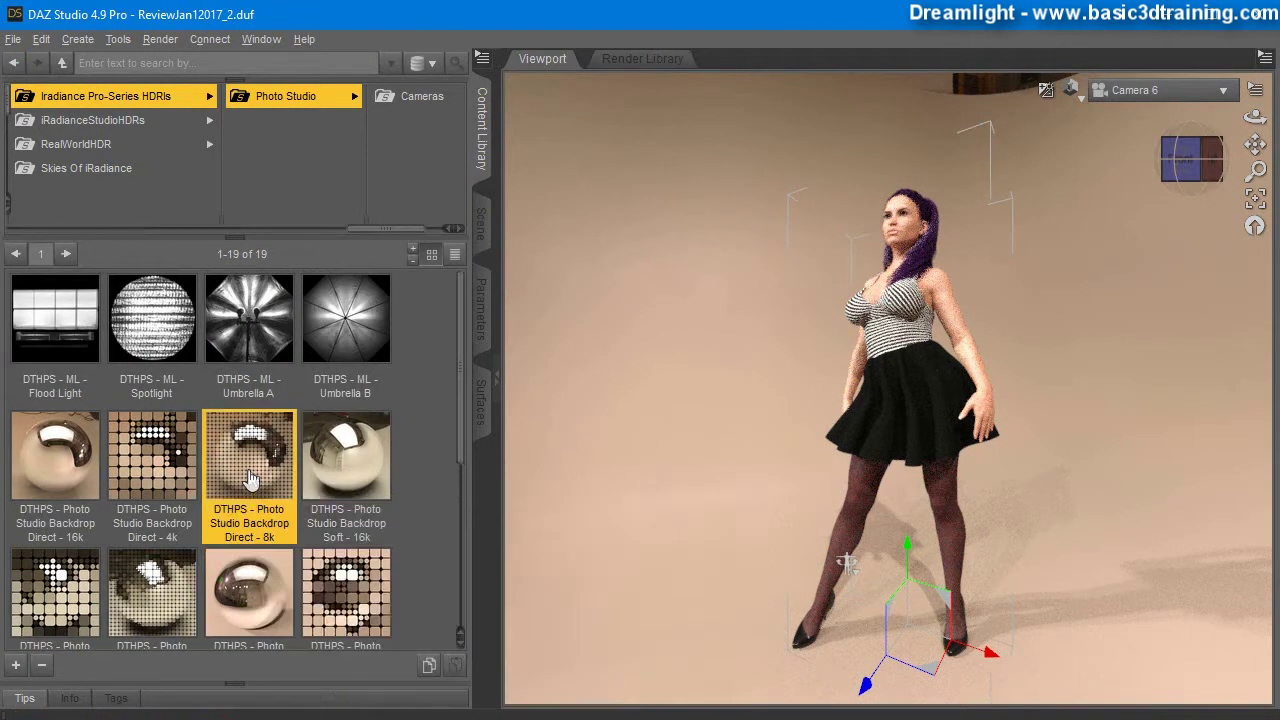
pyautogui.moveTo(235, 557)
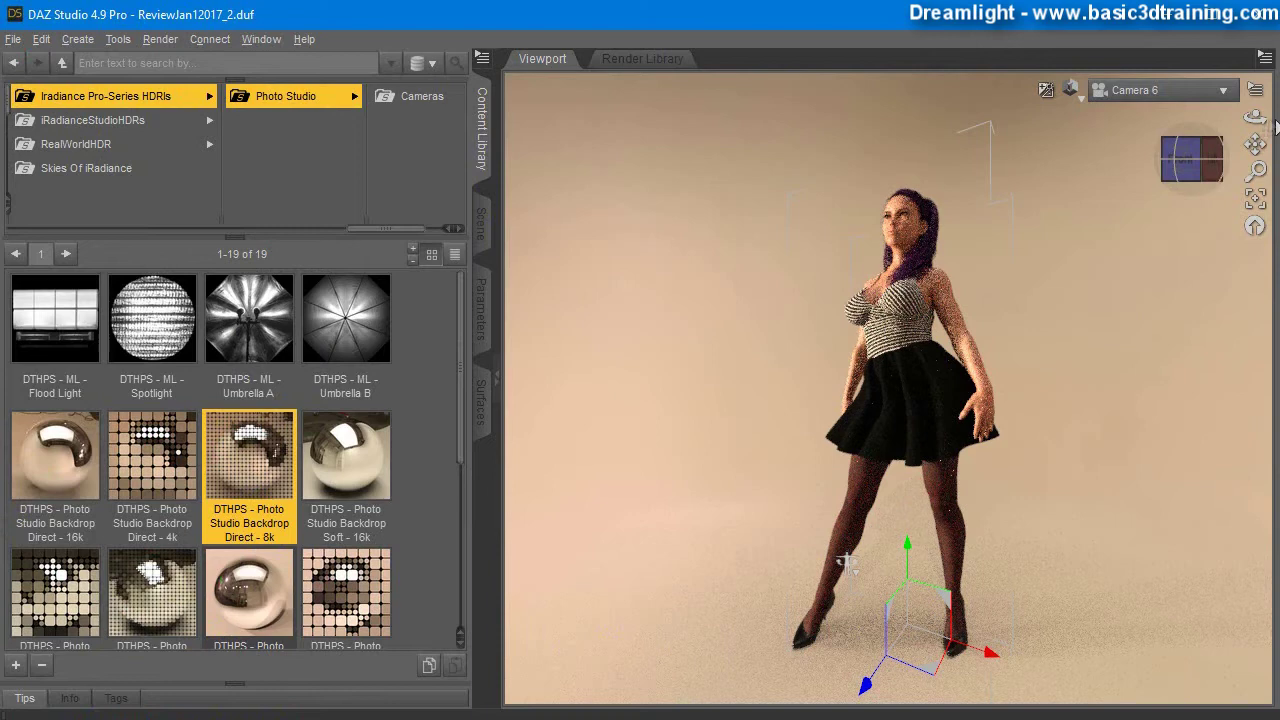
pyautogui.moveTo(1256, 118); pyautogui.dragTo(896, 533, button='right')
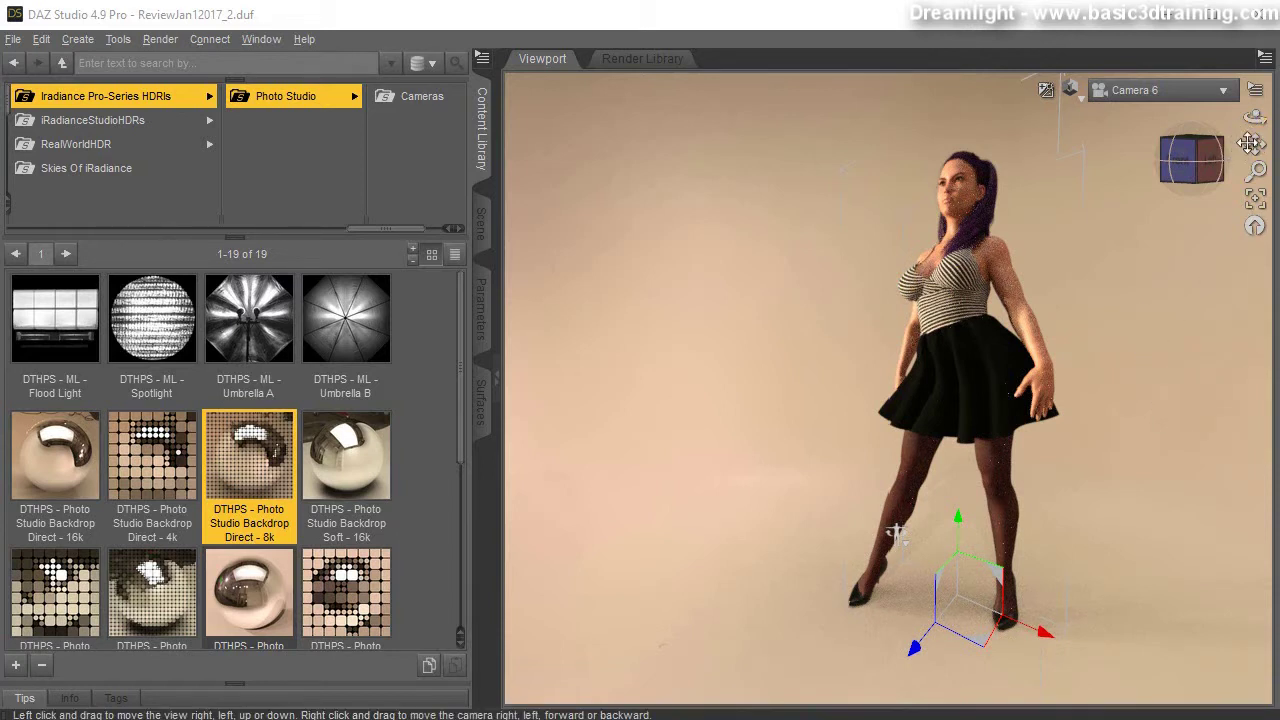
# - Select DistantLight 1 in the scene to check its visibility, and return to the Photo Studio presets
pyautogui.click(484, 222)
pyautogui.scroll(-1, 258, 383)
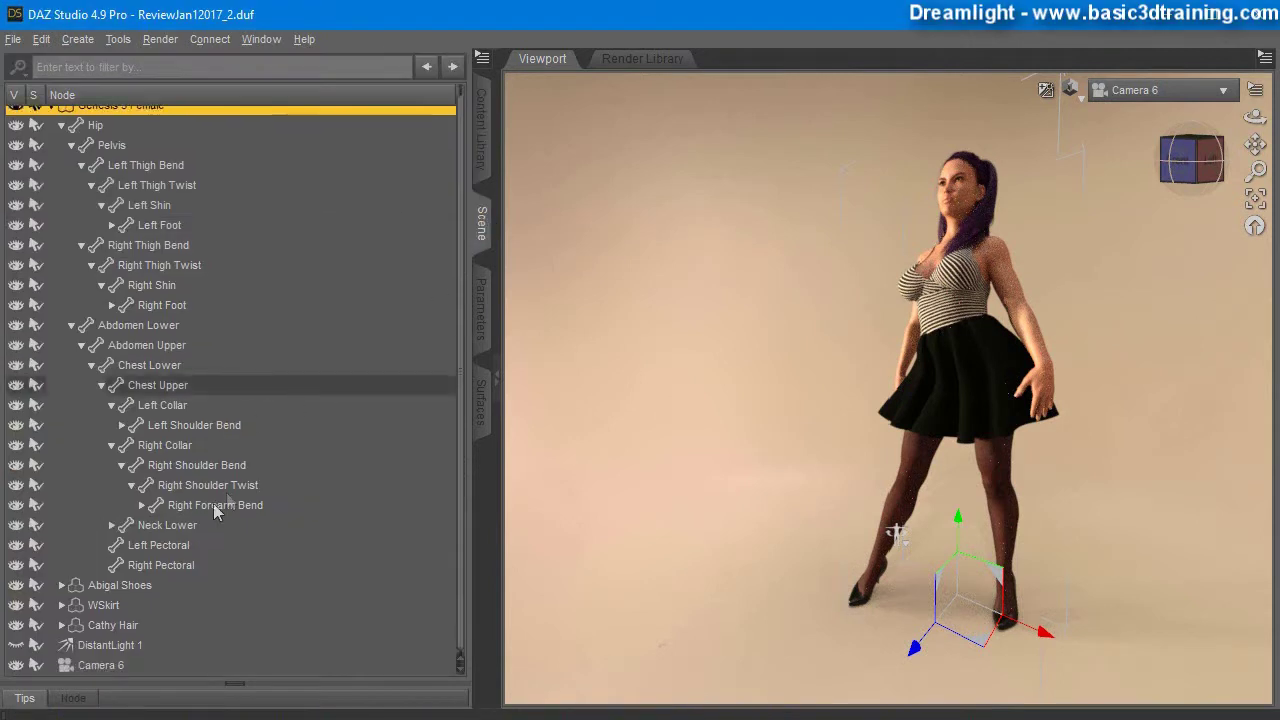
pyautogui.click(108, 645)
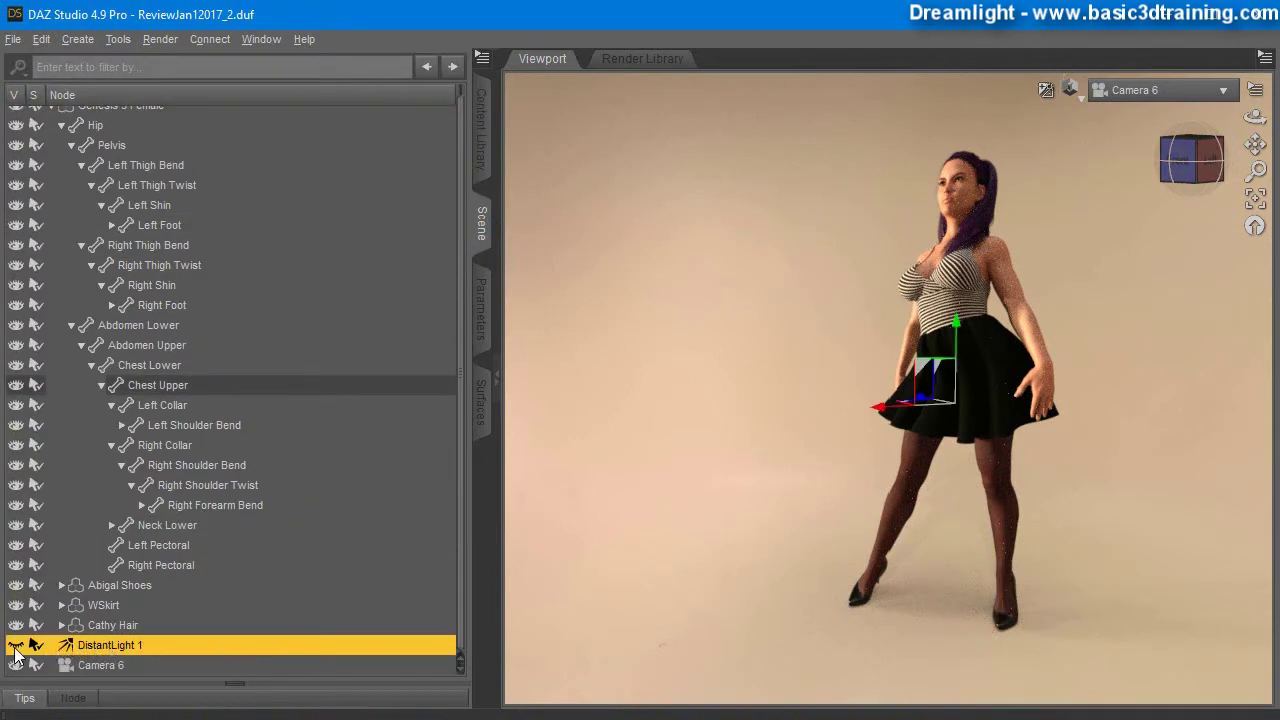
pyautogui.scroll(1, 230, 510)
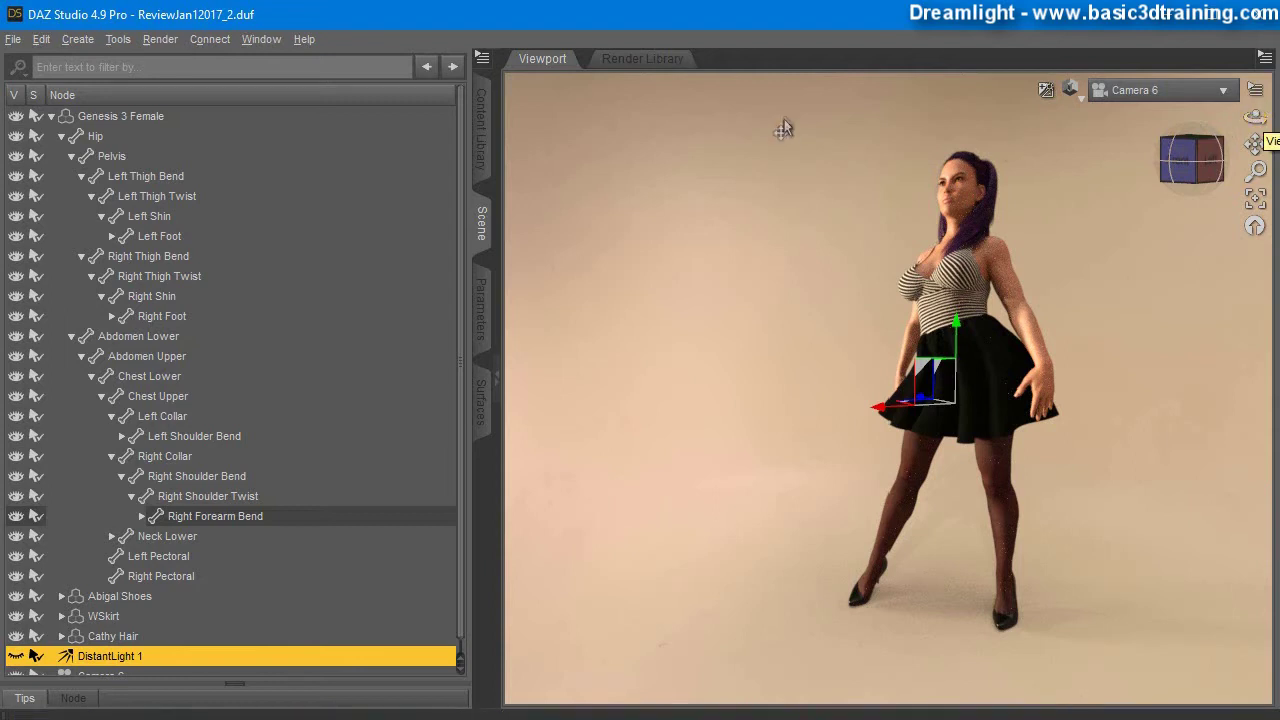
pyautogui.click(481, 145)
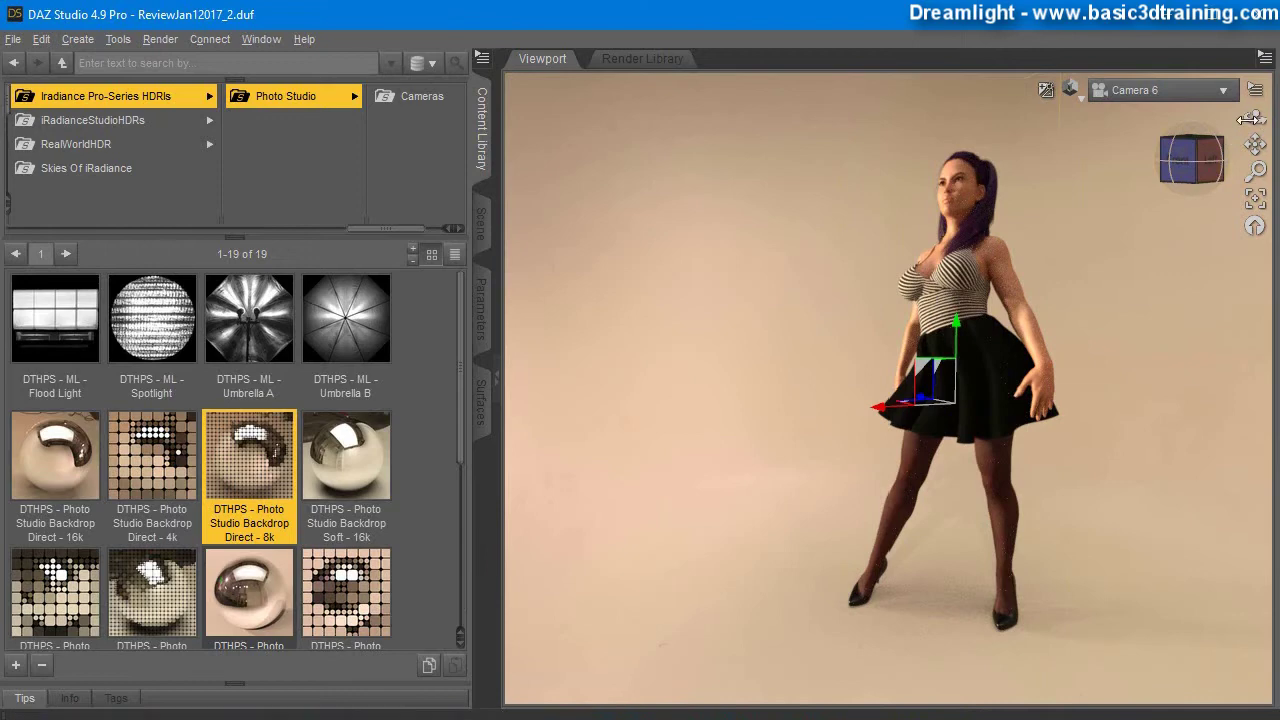
pyautogui.moveTo(1255, 117); pyautogui.dragTo(523, 105)
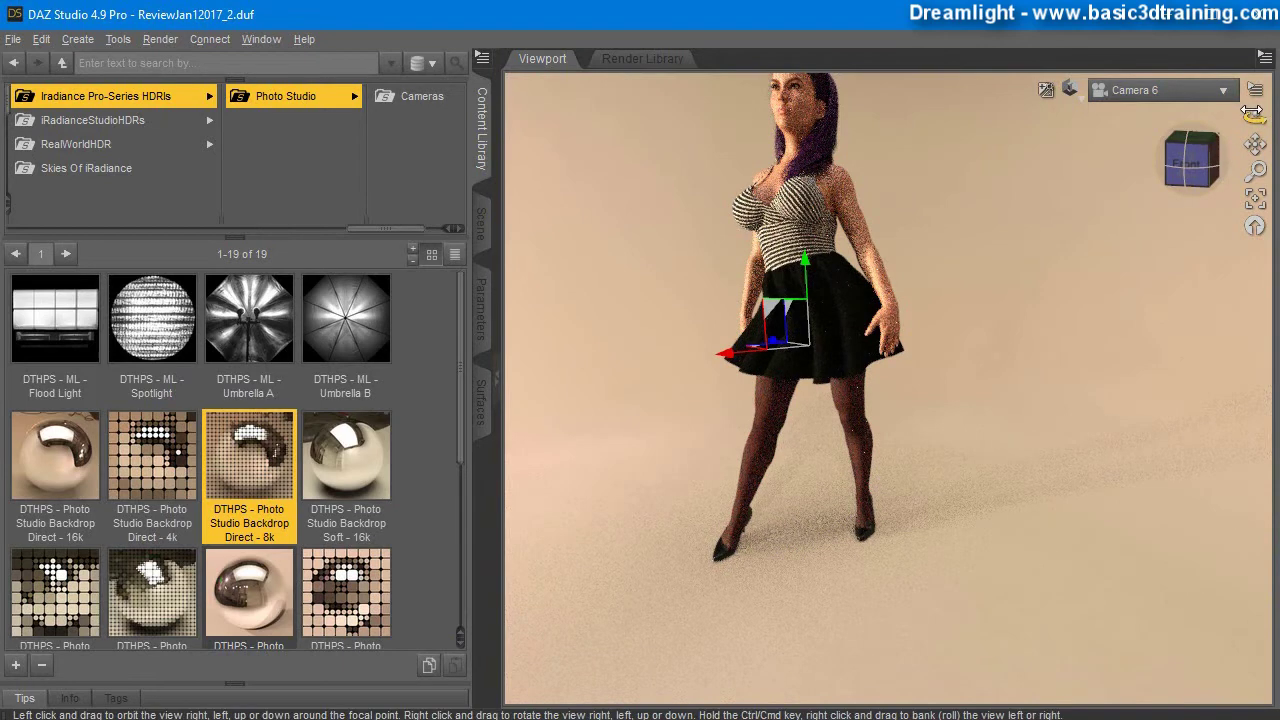
# - Select the Genesis 3 Female figure in the scene and switch the viewport to a wireframe display
pyautogui.moveTo(1255, 117)
pyautogui.mouseDown()
pyautogui.moveTo(1225, 120)
pyautogui.moveTo(1250, 126)
pyautogui.mouseUp()
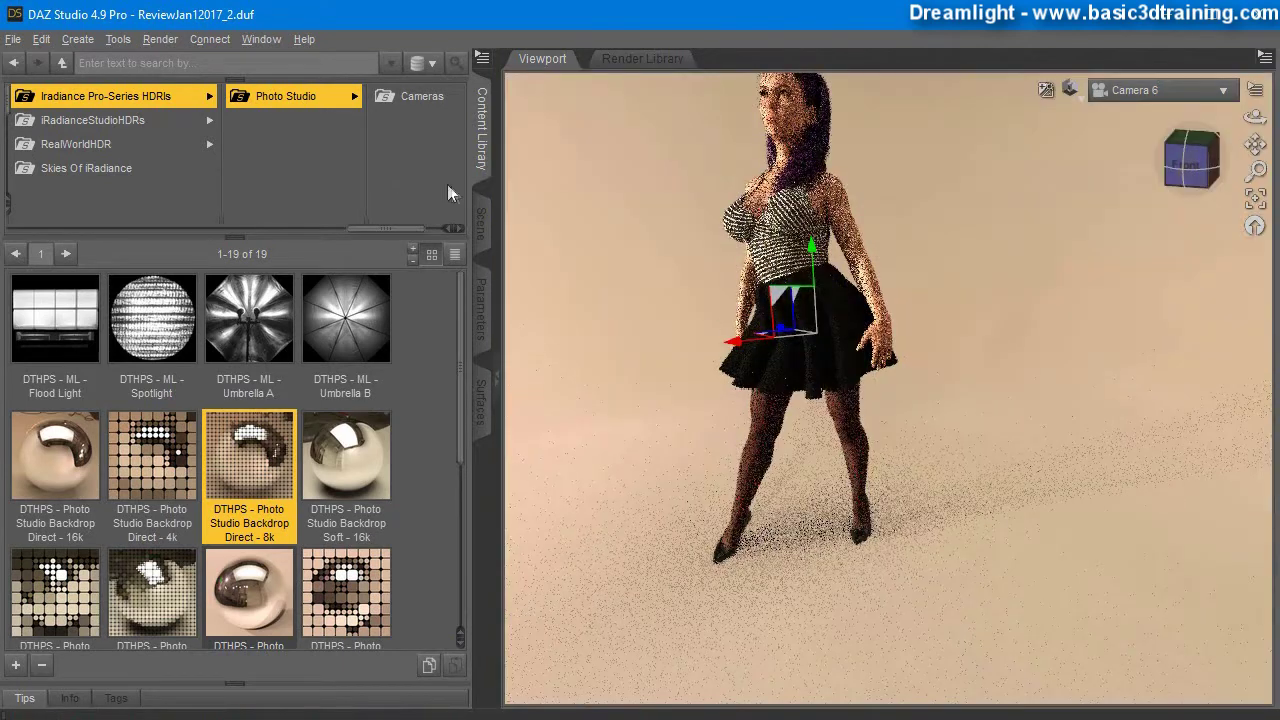
pyautogui.click(483, 230)
pyautogui.click(118, 117)
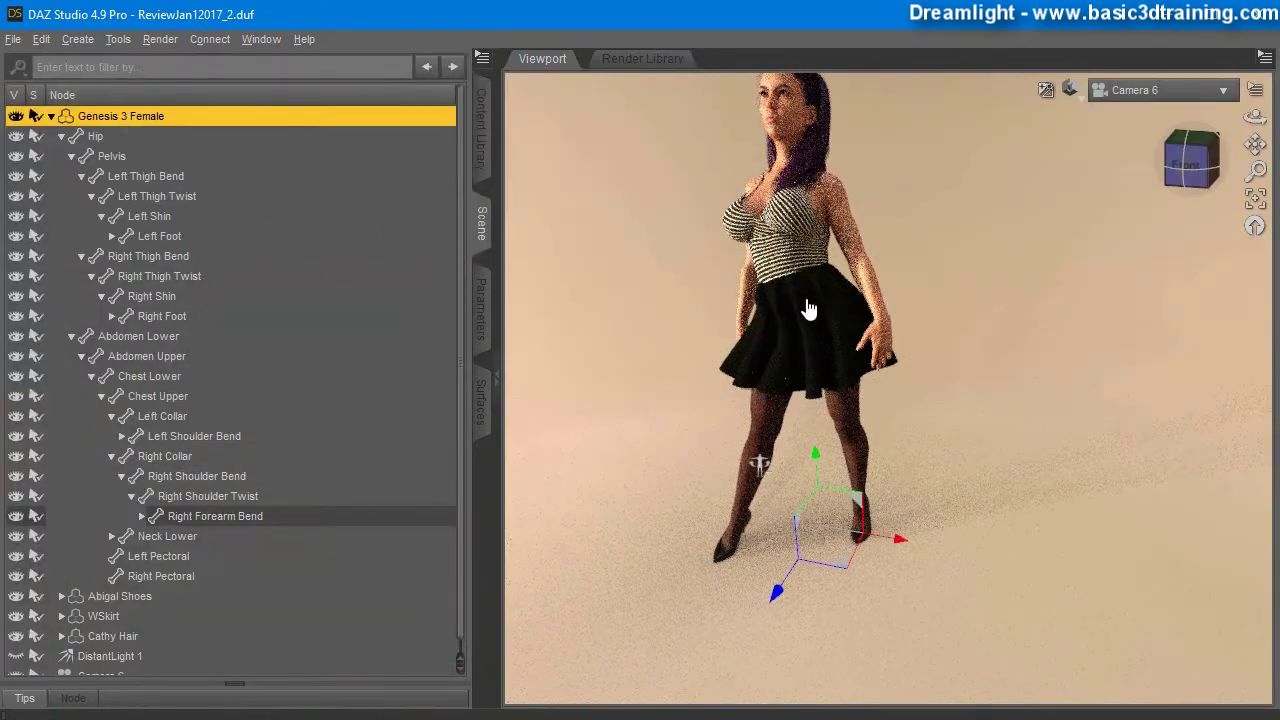
pyautogui.click(1069, 90)
pyautogui.click(1068, 153)
# - Move the Genesis 3 Female figure across the studio floor and return the viewport to the Iray preview
pyautogui.moveTo(843, 572); pyautogui.dragTo(1144, 668)
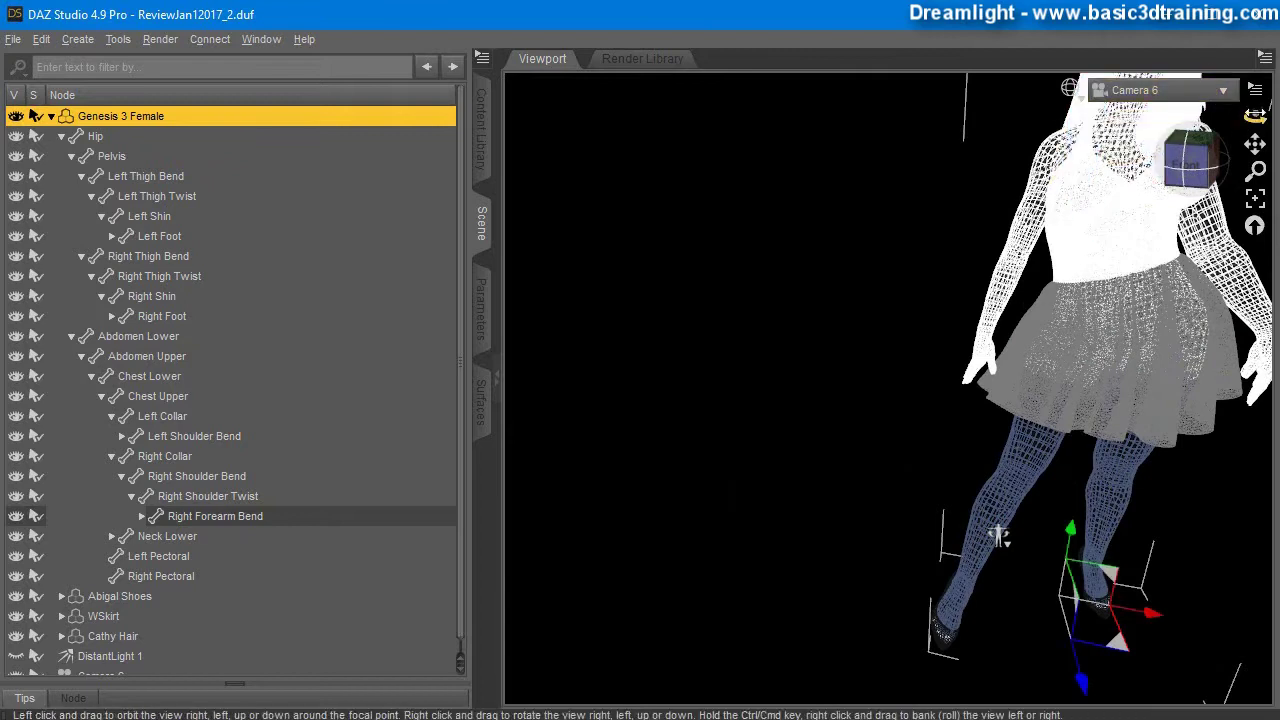
pyautogui.moveTo(1255, 117); pyautogui.dragTo(1140, 121)
pyautogui.moveTo(858, 525); pyautogui.dragTo(1279, 622)
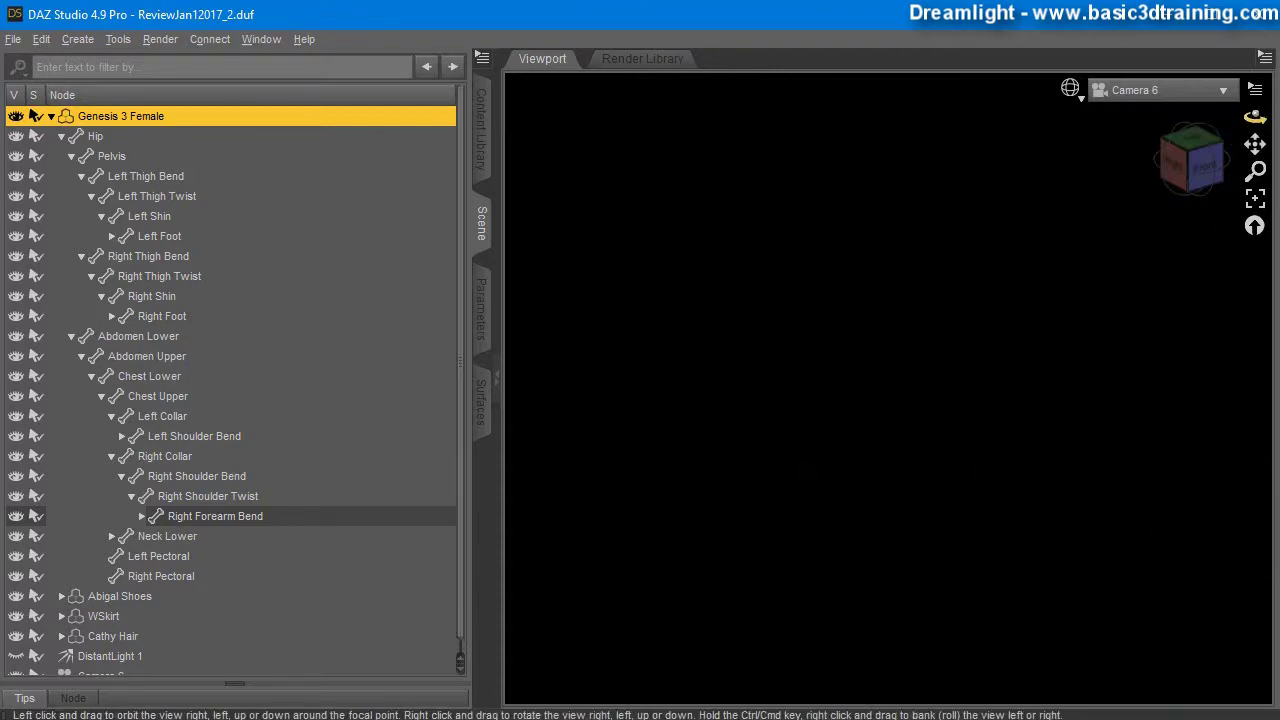
pyautogui.moveTo(1255, 117); pyautogui.dragTo(1200, 118)
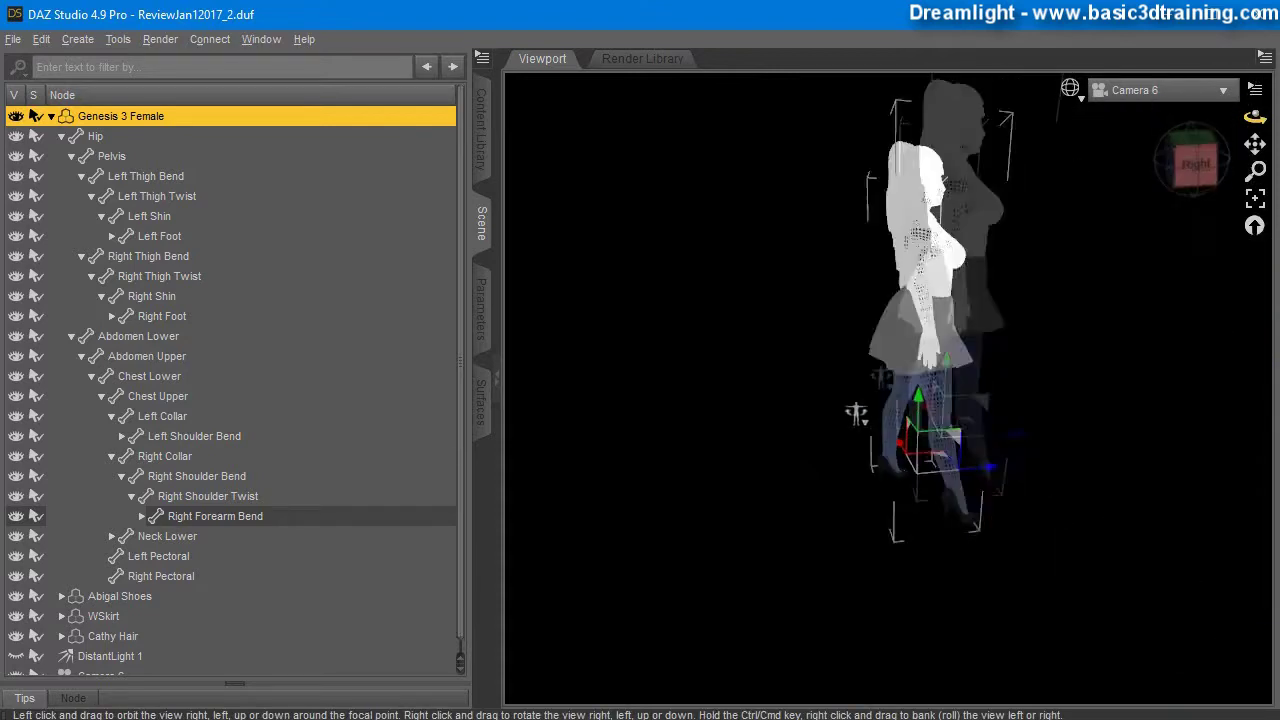
pyautogui.click(1074, 92)
pyautogui.click(1060, 338)
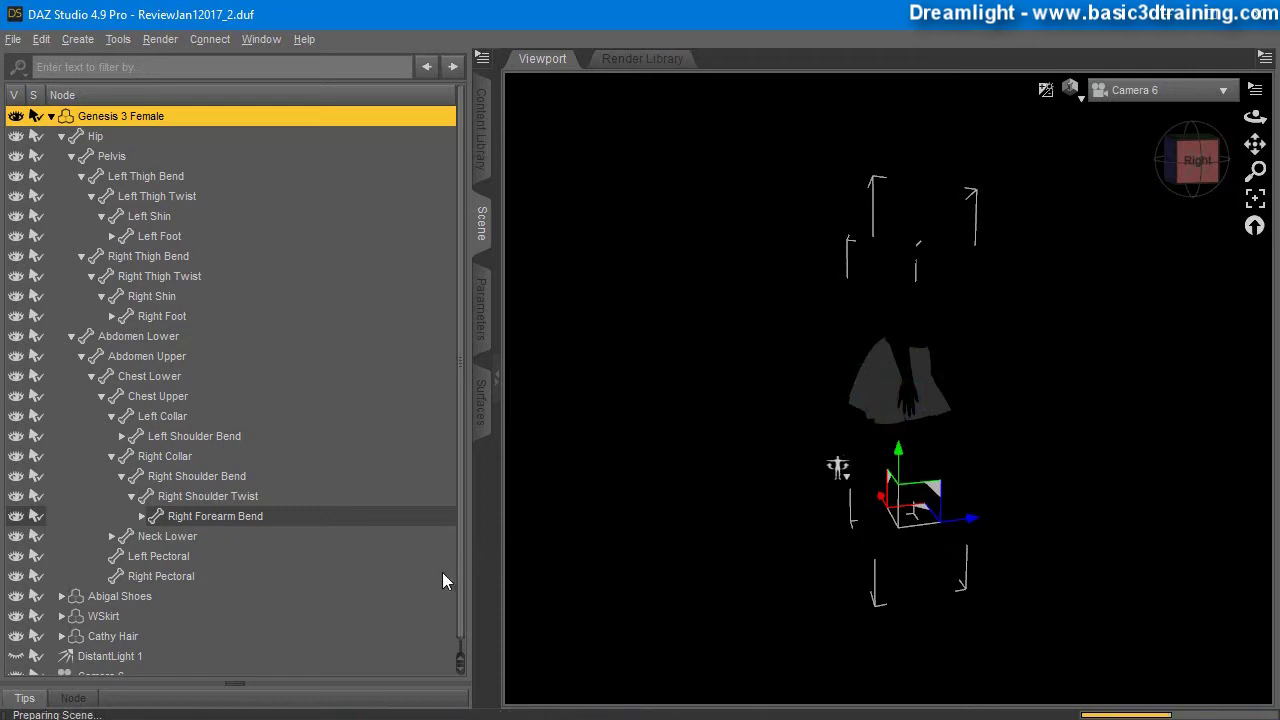
# - Examine the texture compression and hardware devices in the advanced NVIDIA Iray render settings, and close the settings
pyautogui.click(158, 39)
pyautogui.click(162, 90)
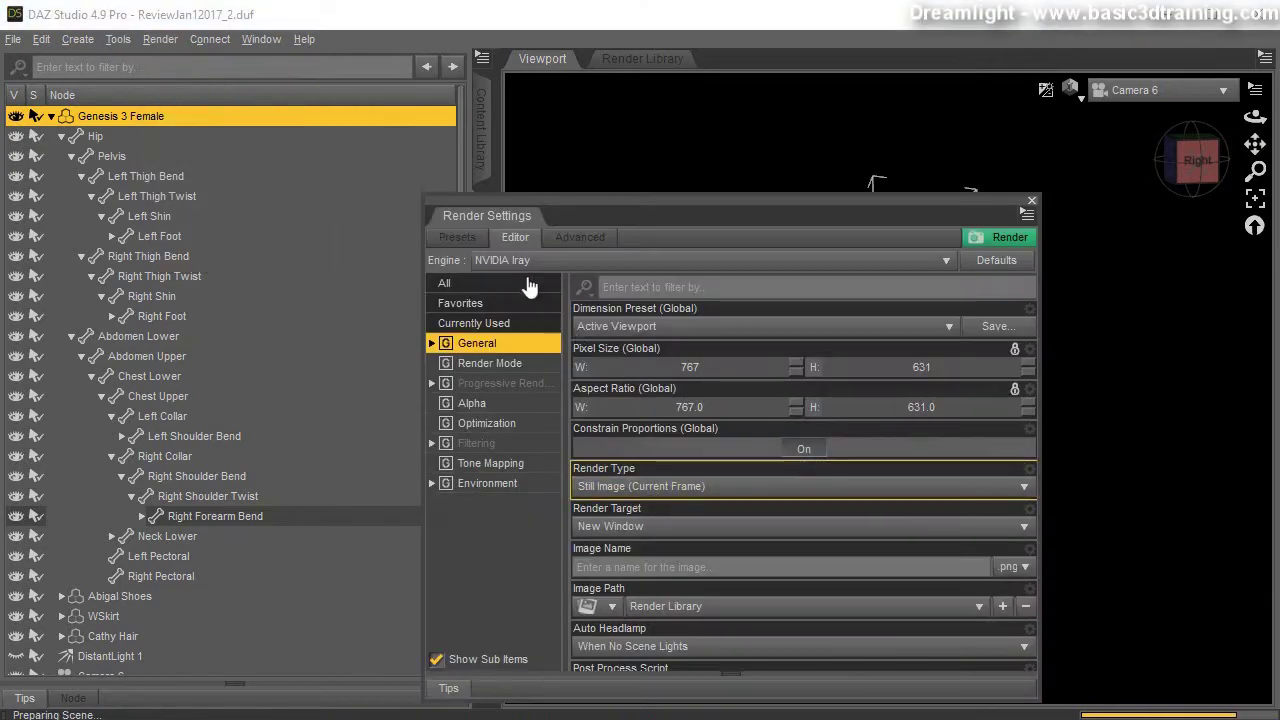
pyautogui.click(566, 242)
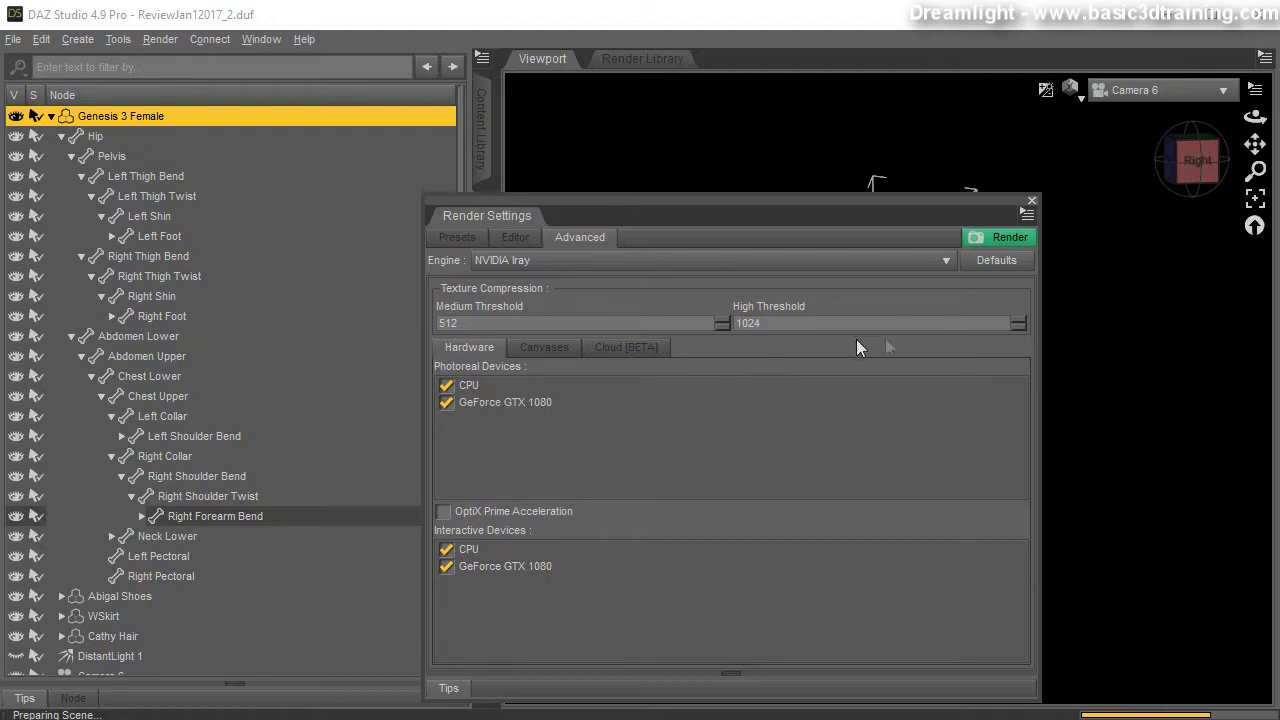
pyautogui.click(1031, 203)
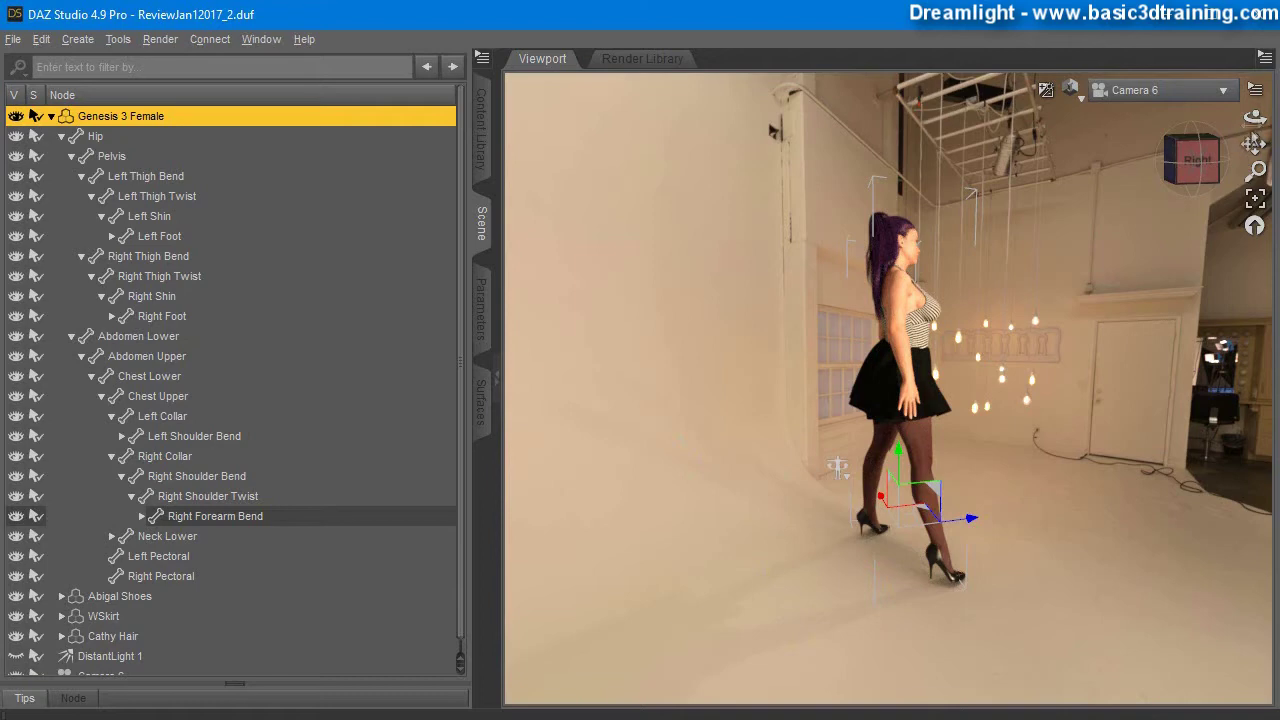
# - Orbit around the figure to examine its floor shadows and the surrounding photo studio backdrop
pyautogui.moveTo(1254, 118)
pyautogui.mouseDown(button='right')
pyautogui.moveTo(1132, 108)
pyautogui.moveTo(1216, 108)
pyautogui.moveTo(1236, 124)
pyautogui.mouseUp(button='right')
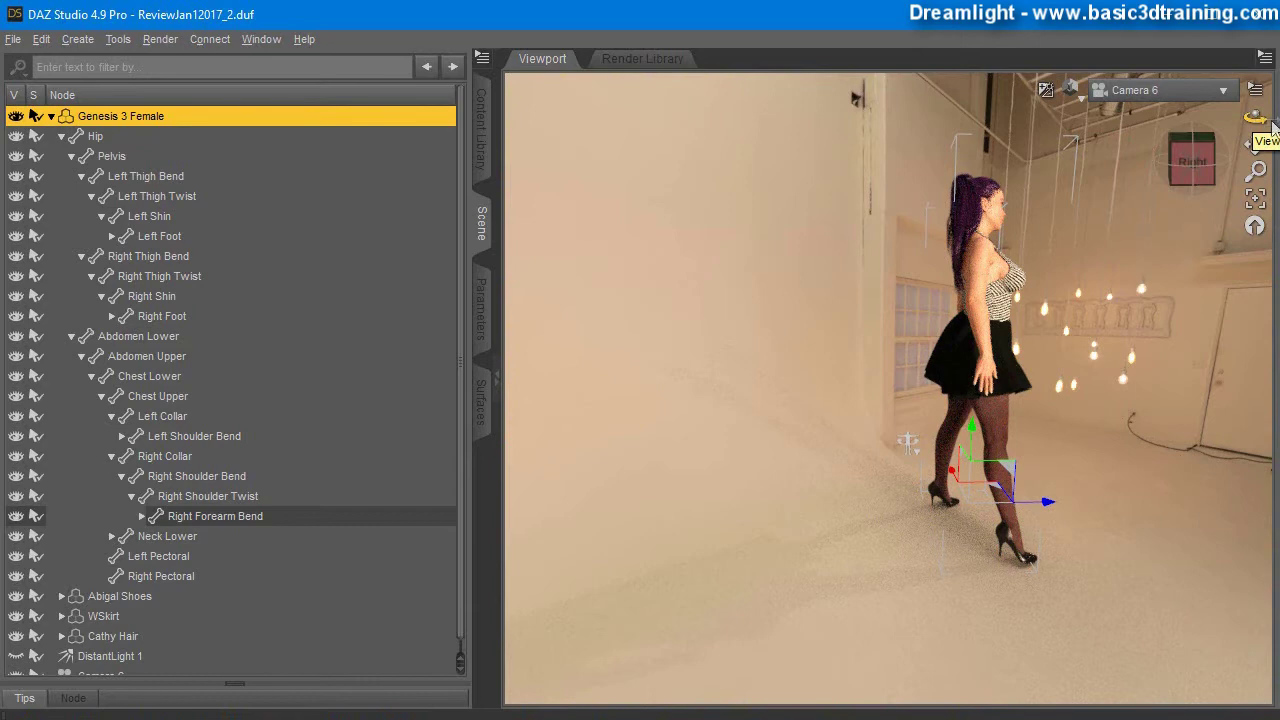
pyautogui.moveTo(1256, 118); pyautogui.dragTo(1186, 114, button='right')
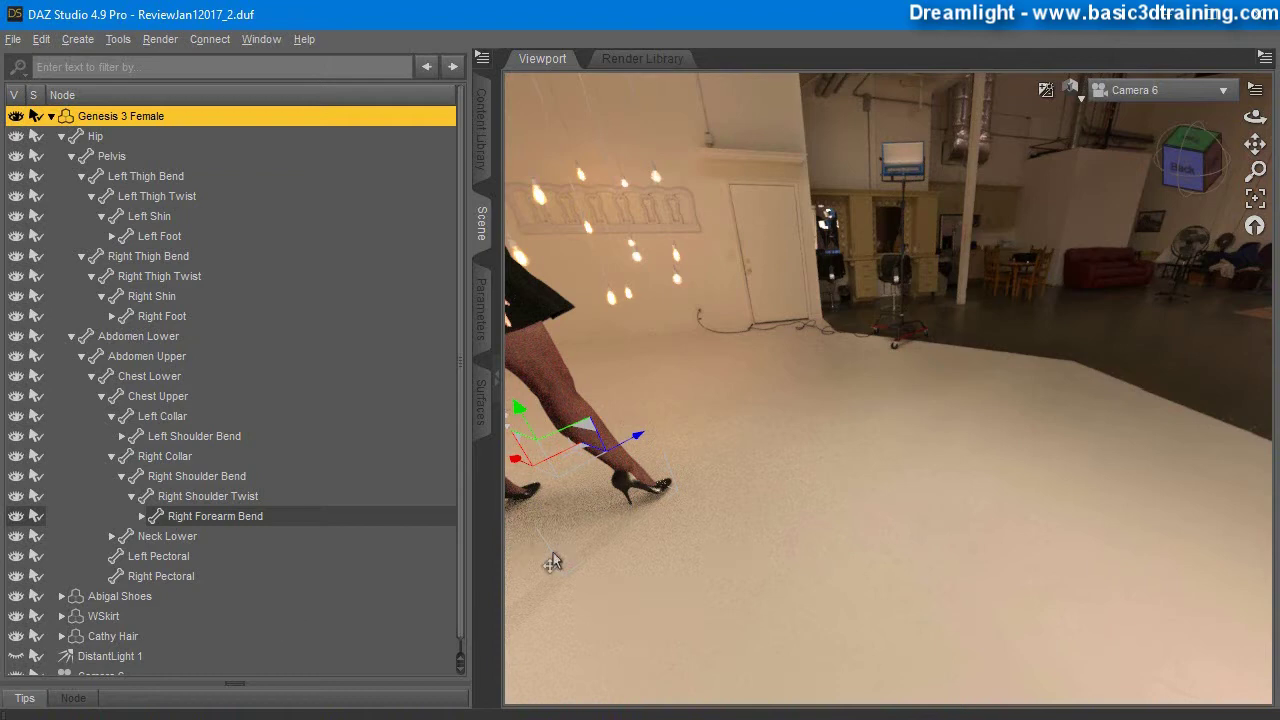
pyautogui.moveTo(1256, 118); pyautogui.dragTo(1273, 144)
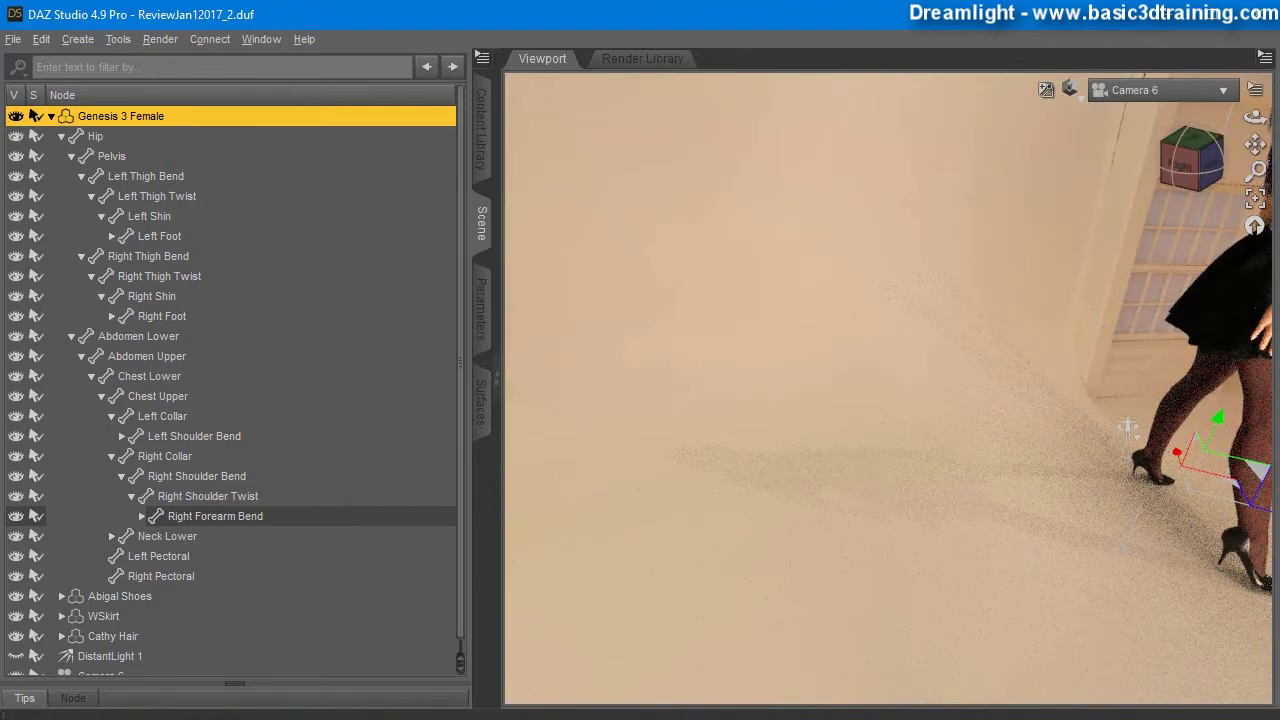
pyautogui.moveTo(1256, 118); pyautogui.dragTo(1194, 108)
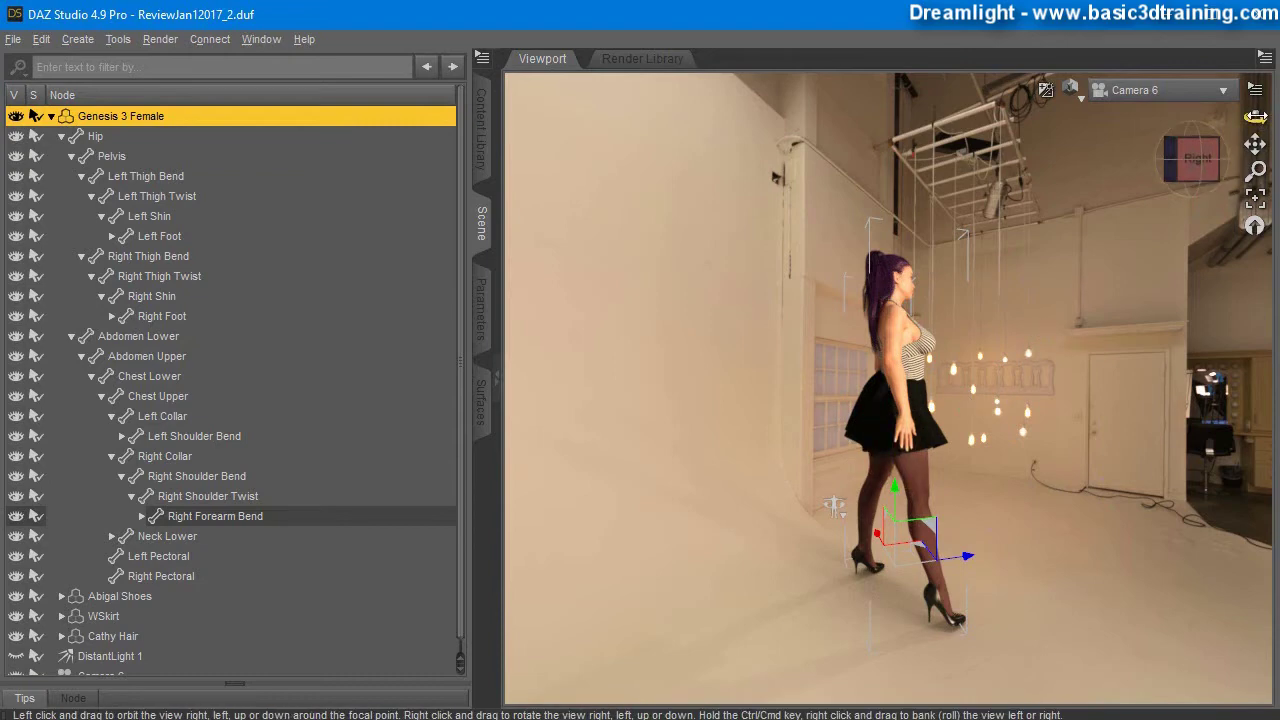
pyautogui.moveTo(1255, 117)
pyautogui.mouseDown()
pyautogui.moveTo(1220, 122)
pyautogui.moveTo(1250, 116)
pyautogui.mouseUp()
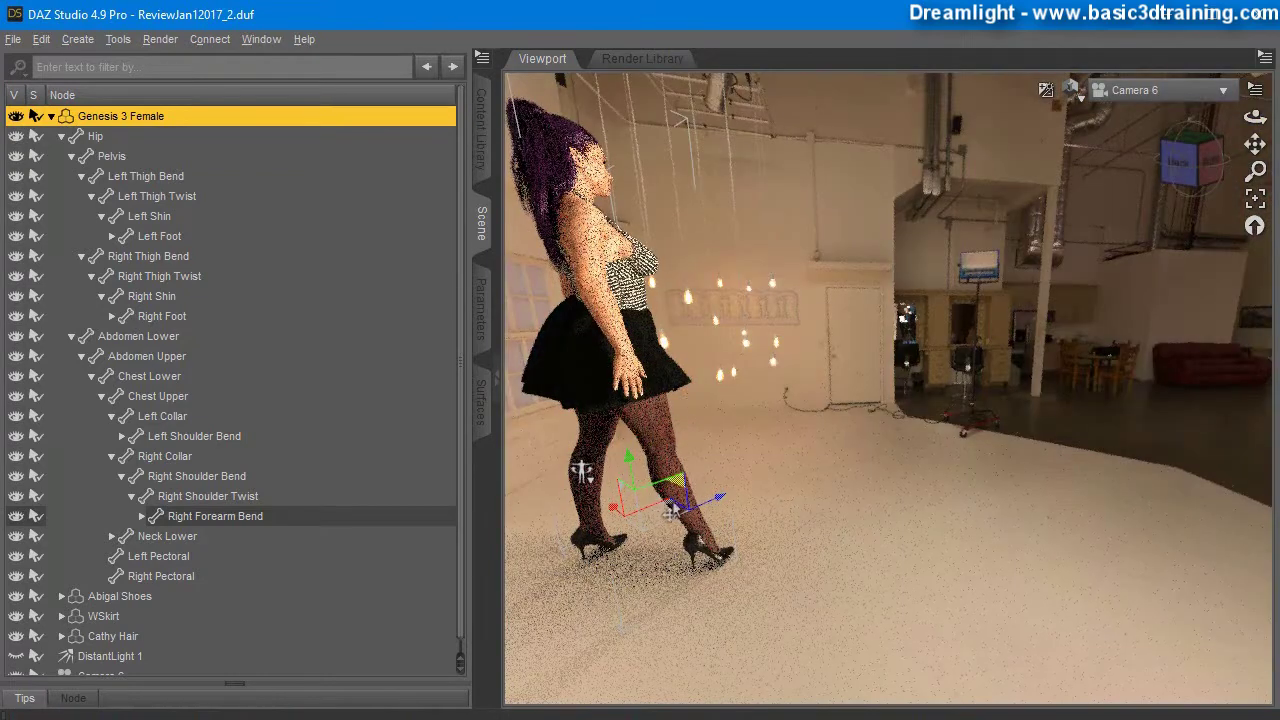
# - Move the figure along the floor toward the studio equipment and frame it from behind
pyautogui.moveTo(666, 503); pyautogui.dragTo(667, 503)
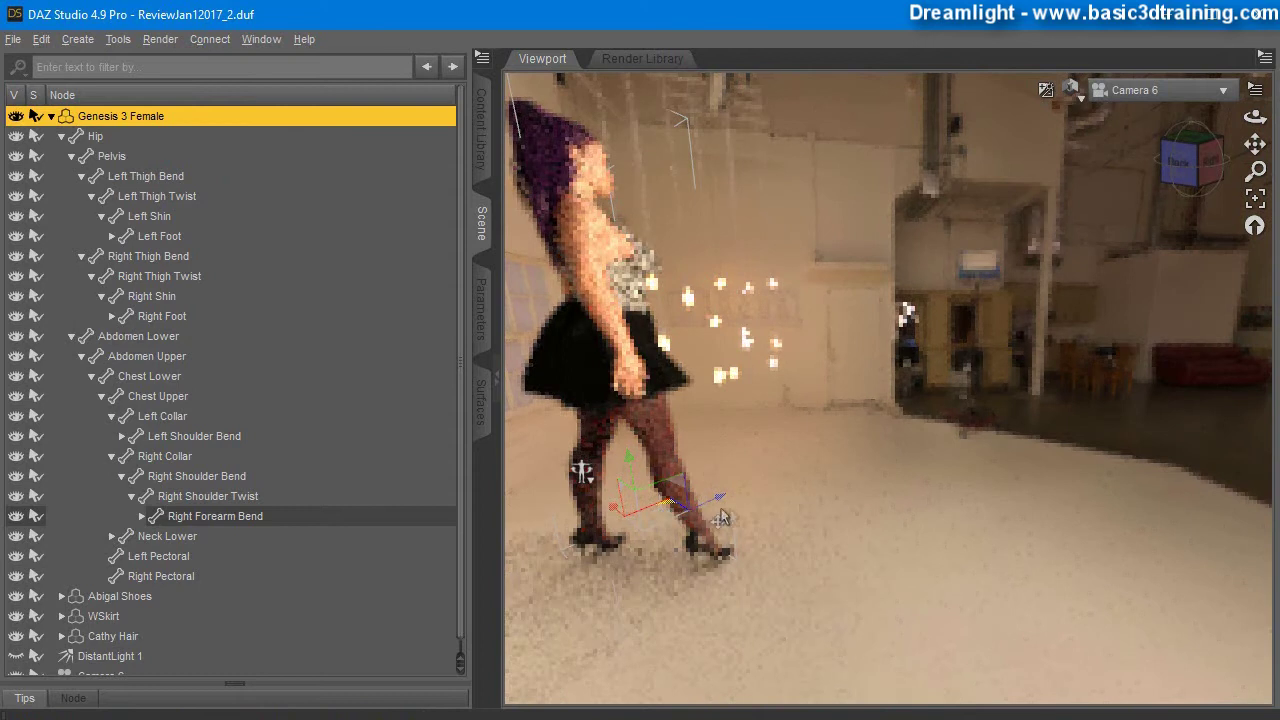
pyautogui.moveTo(840, 538)
pyautogui.mouseDown(button='middle')
pyautogui.moveTo(975, 546)
pyautogui.moveTo(1024, 533)
pyautogui.moveTo(1028, 515)
pyautogui.mouseUp(button='middle')
pyautogui.scroll(-3, 970, 543)
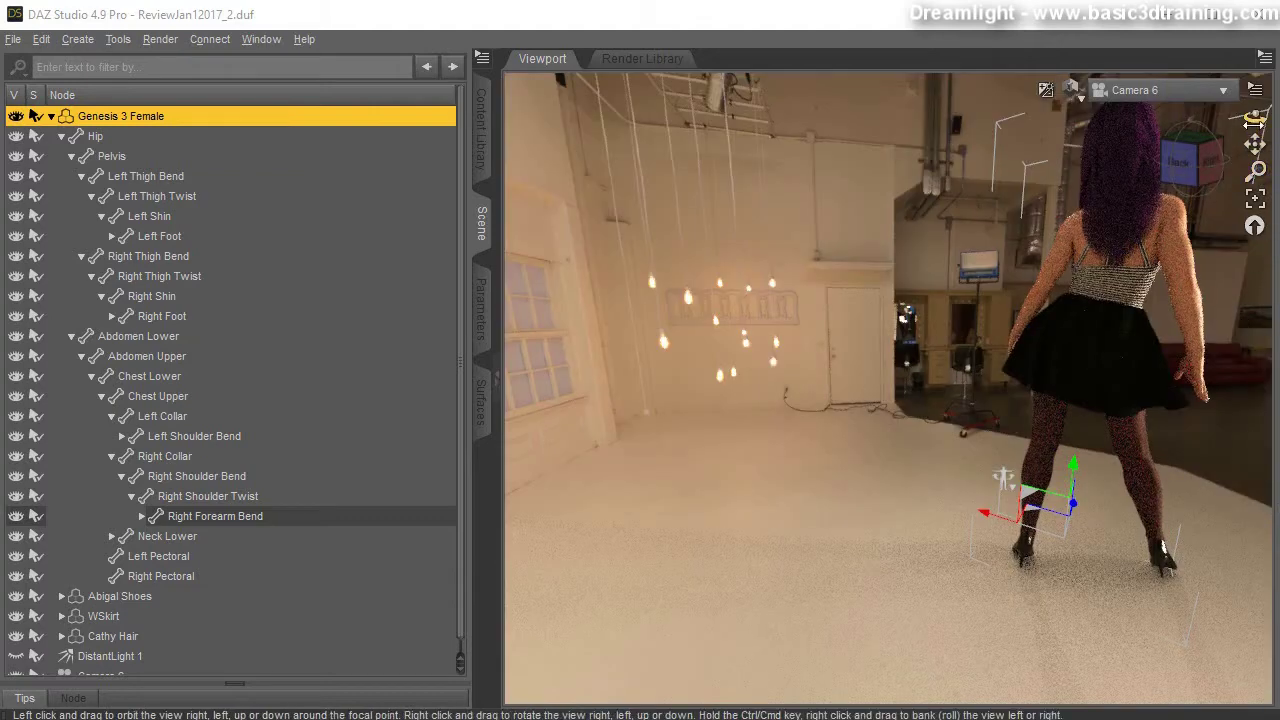
pyautogui.click(1255, 117)
pyautogui.moveTo(1255, 117); pyautogui.dragTo(1255, 117)
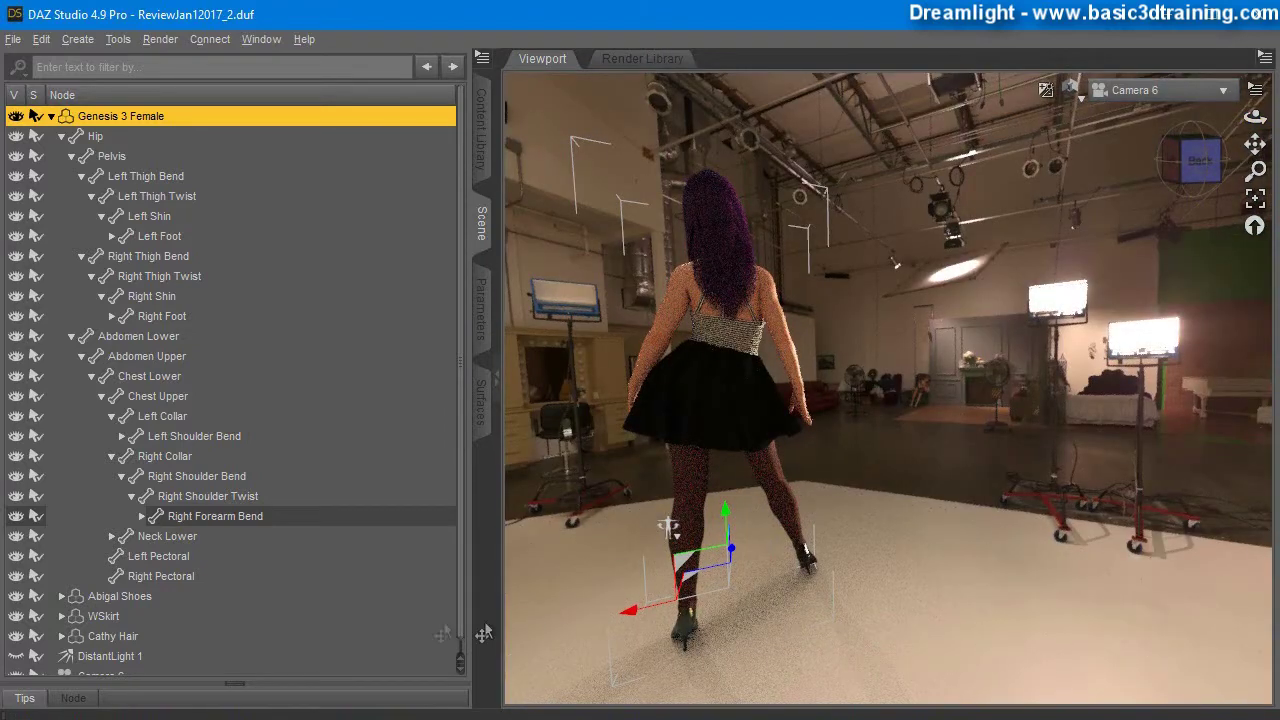
# - Collapse the Genesis 3 Female hierarchy in the scene and deselect the figure
pyautogui.click(482, 125)
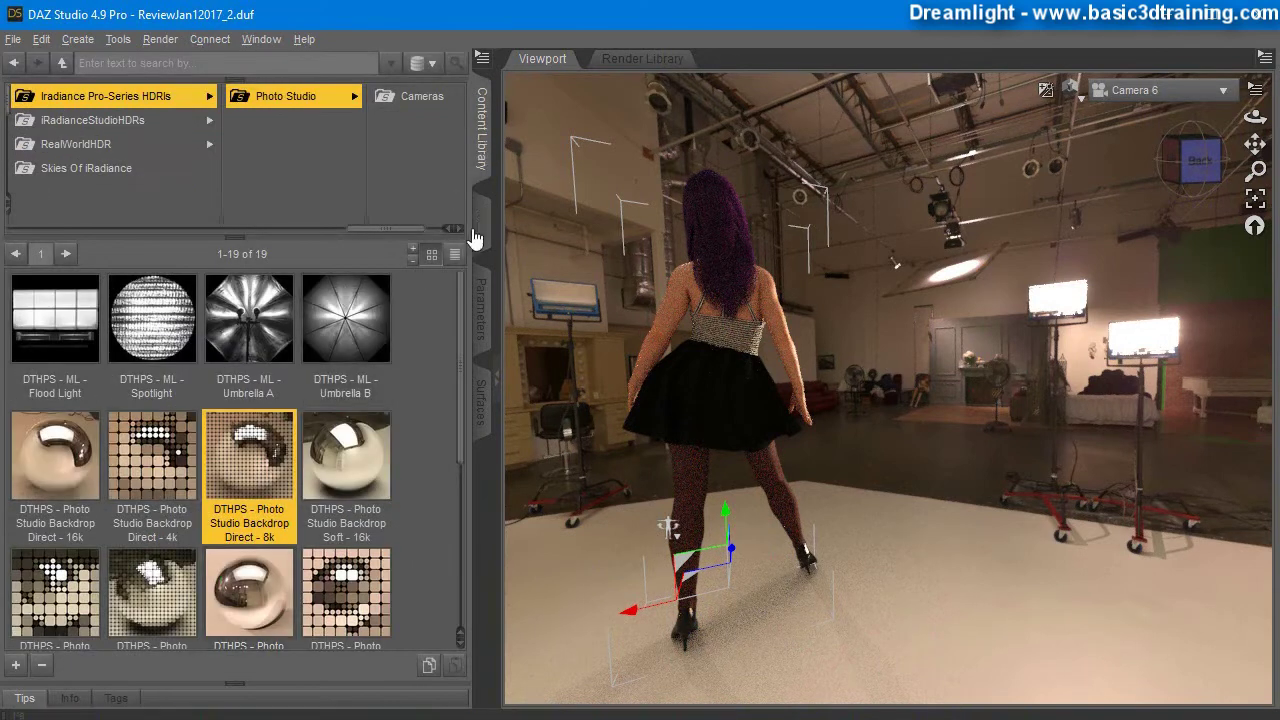
pyautogui.click(482, 235)
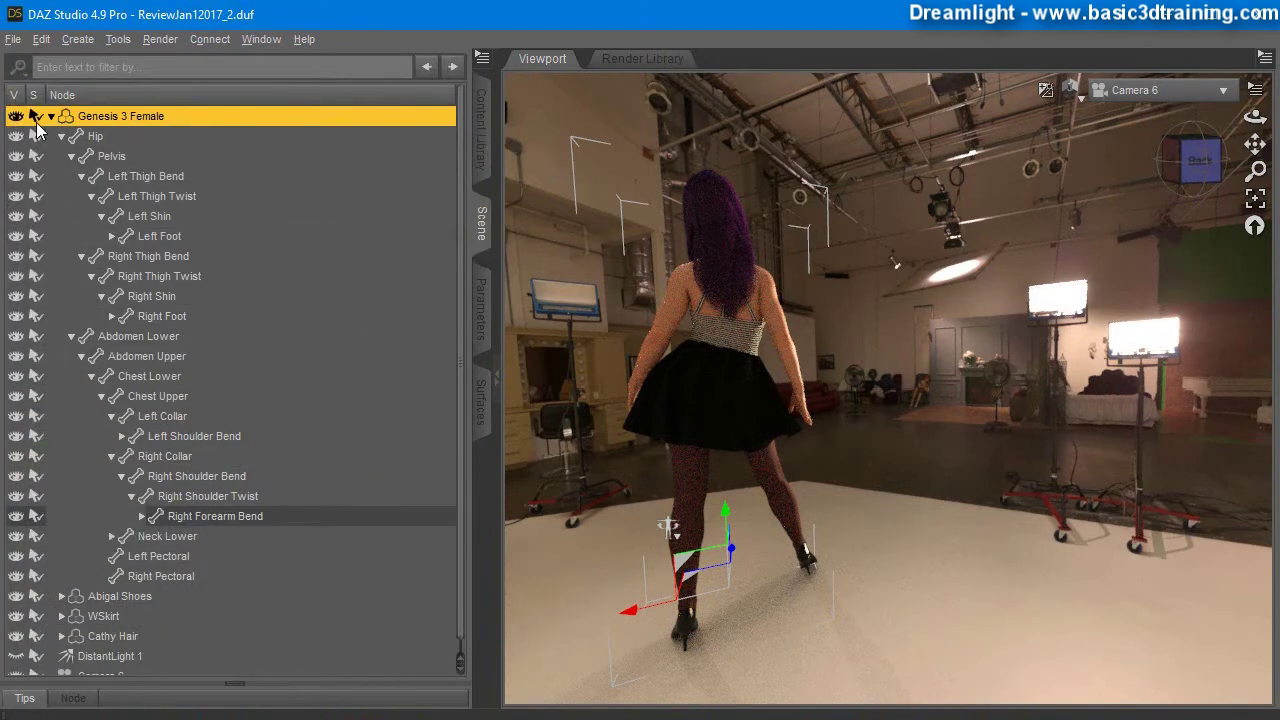
pyautogui.click(50, 116)
pyautogui.click(97, 321)
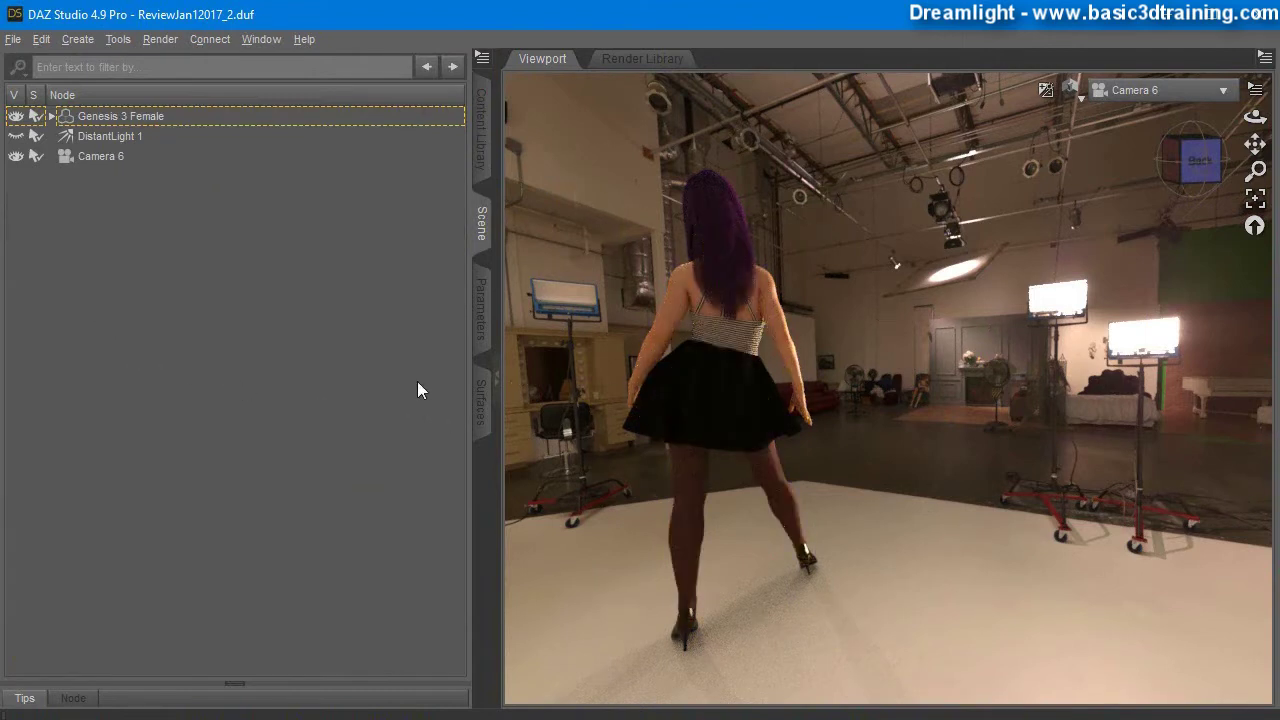
# - Apply the DTHPS - Photo Studio Backdrop Direct - 4k lighting preset and inspect the background's sharpness up close
pyautogui.click(476, 165)
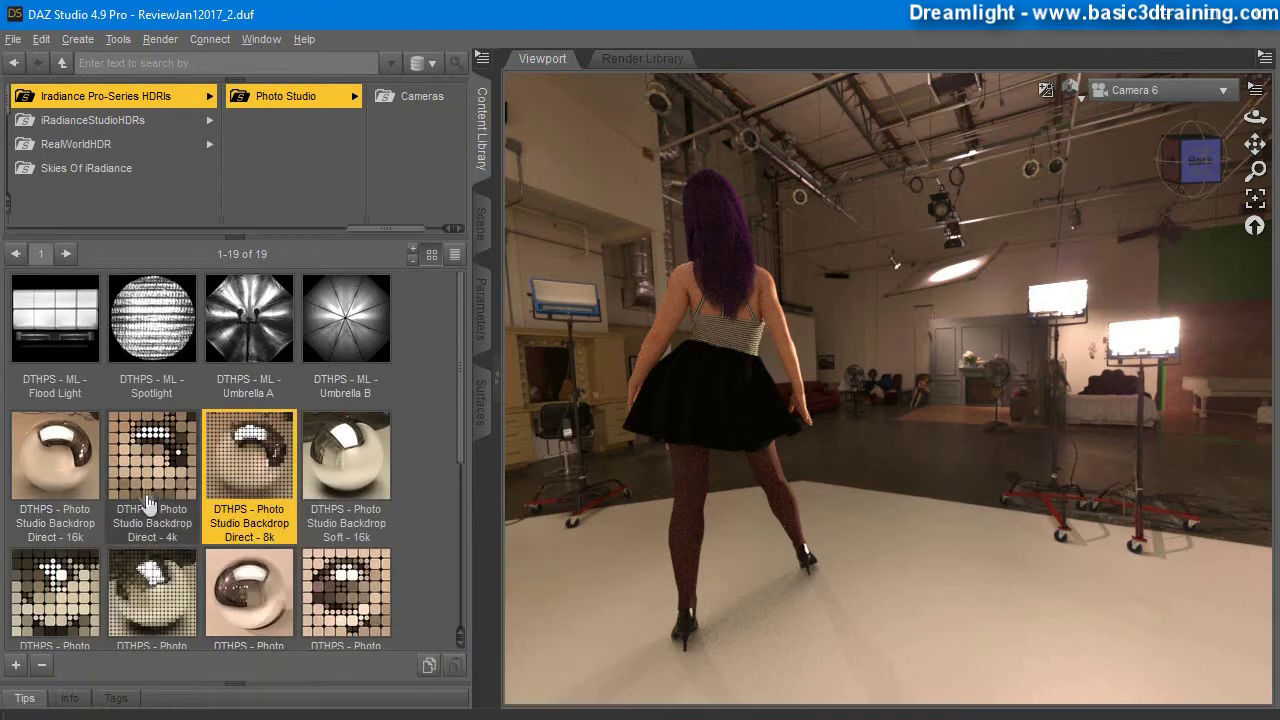
pyautogui.doubleClick(150, 459)
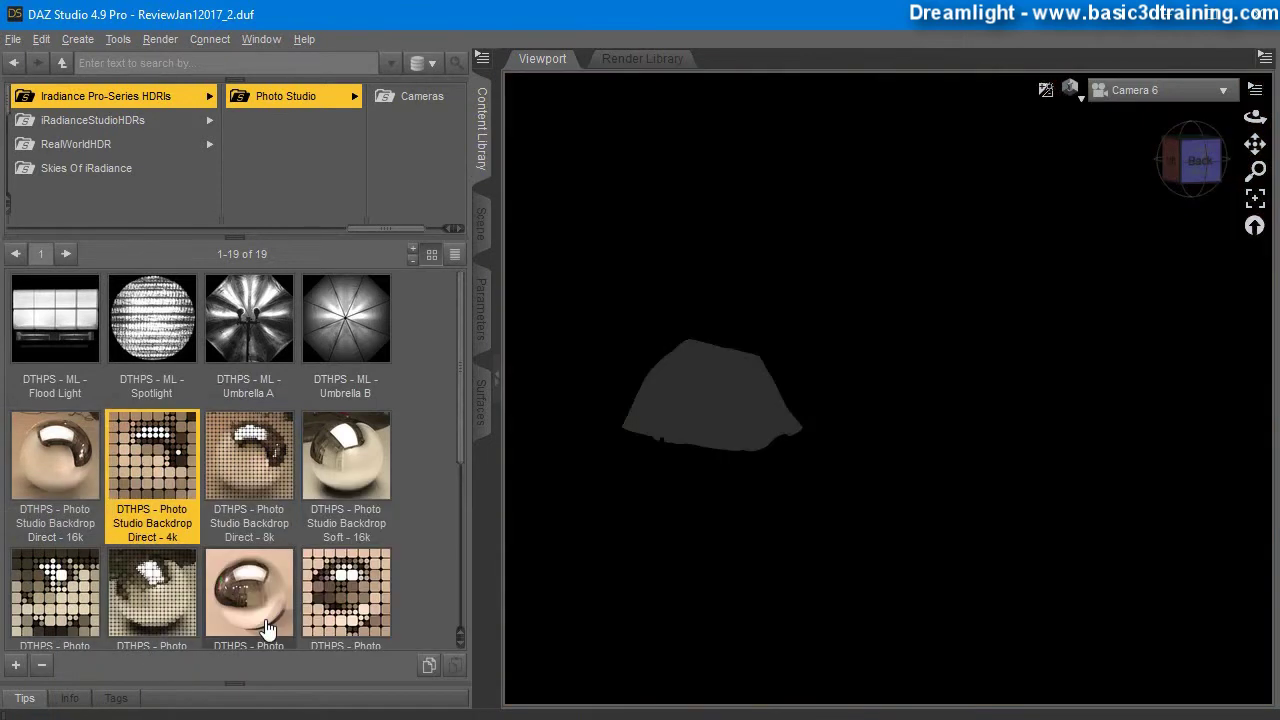
pyautogui.moveTo(268, 628)
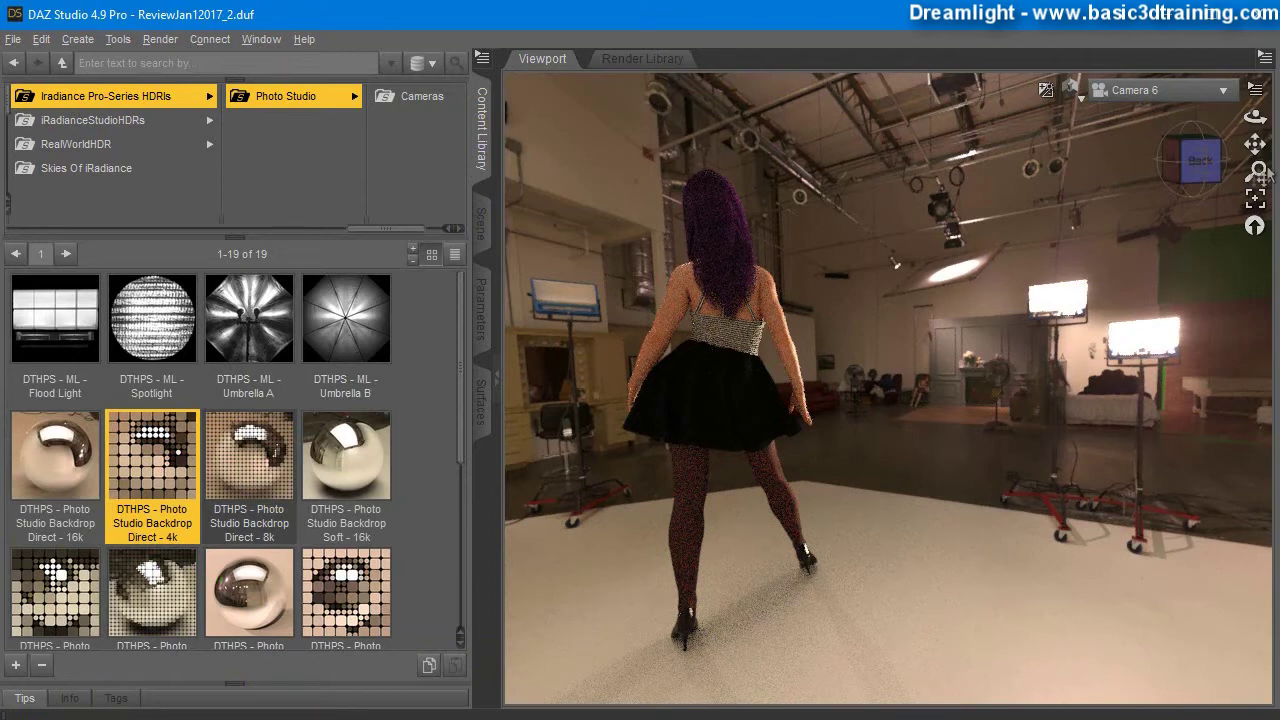
pyautogui.moveTo(1255, 170); pyautogui.dragTo(1218, 202)
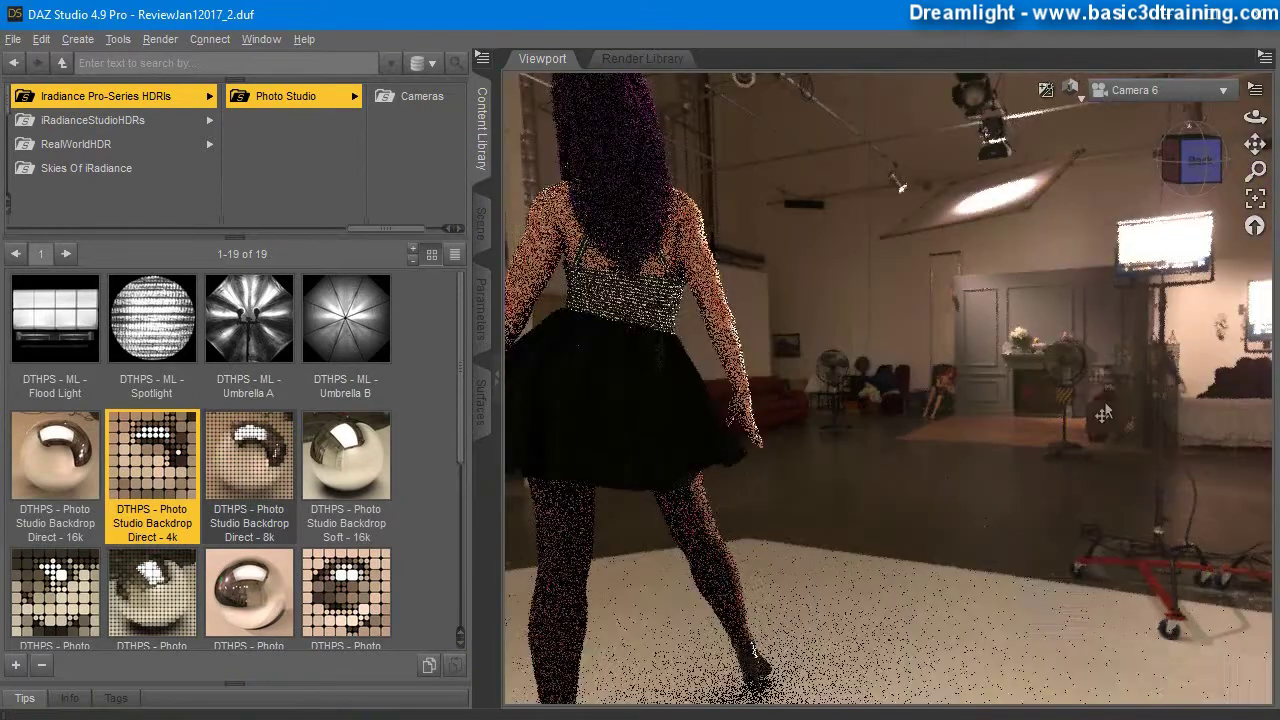
pyautogui.moveTo(1237, 138); pyautogui.dragTo(1105, 247)
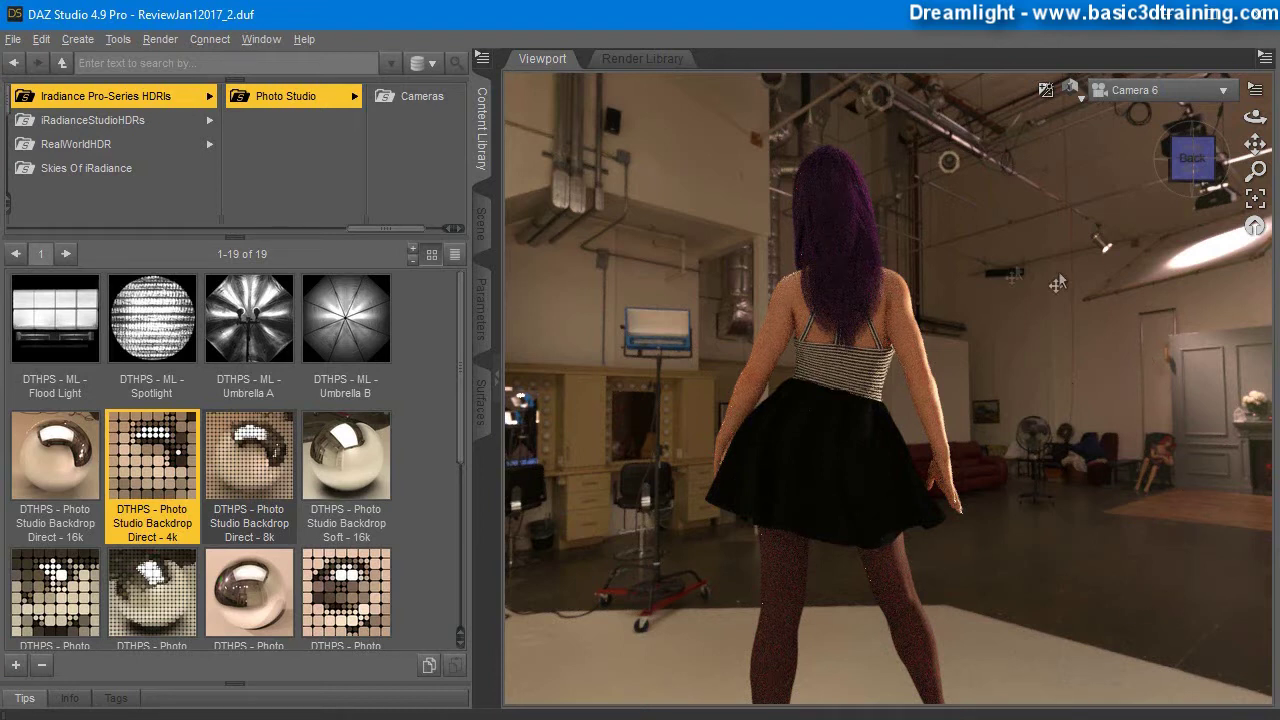
pyautogui.click(940, 490)
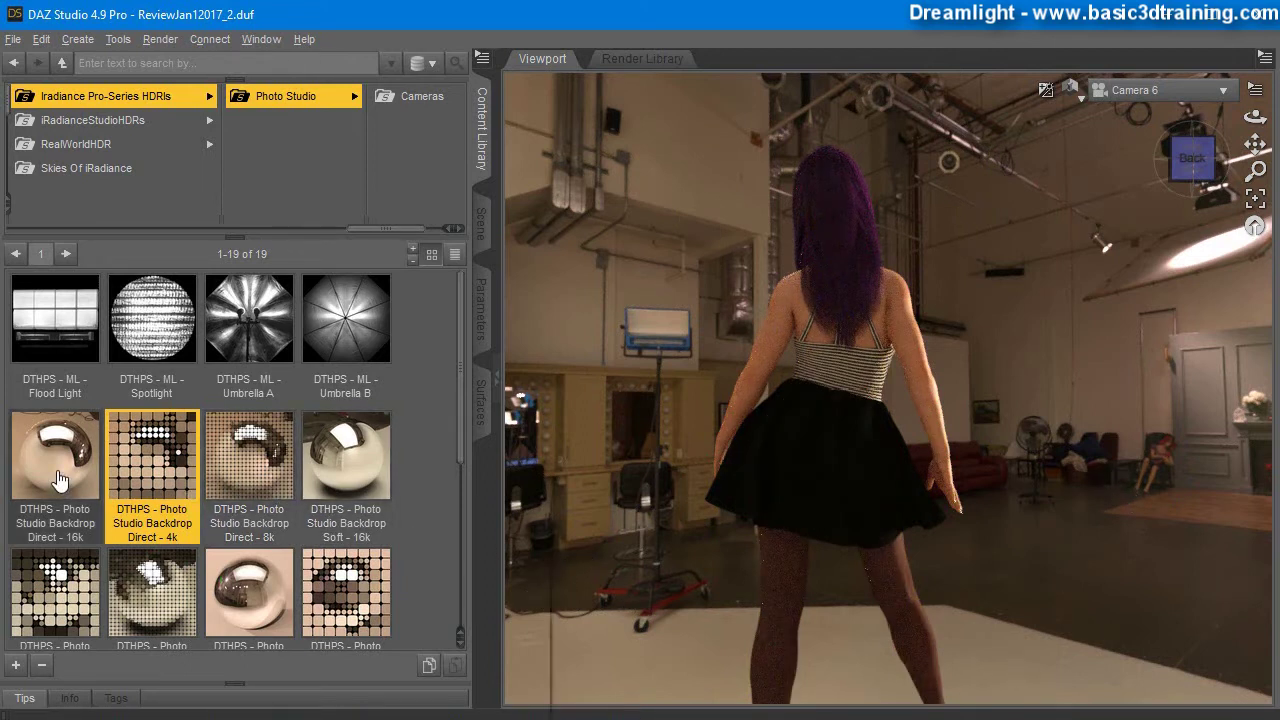
# - Apply the DTHPS - Photo Studio Backdrop Direct - 16k lighting preset and compare the studio background close up and from farther back
pyautogui.doubleClick(58, 485)
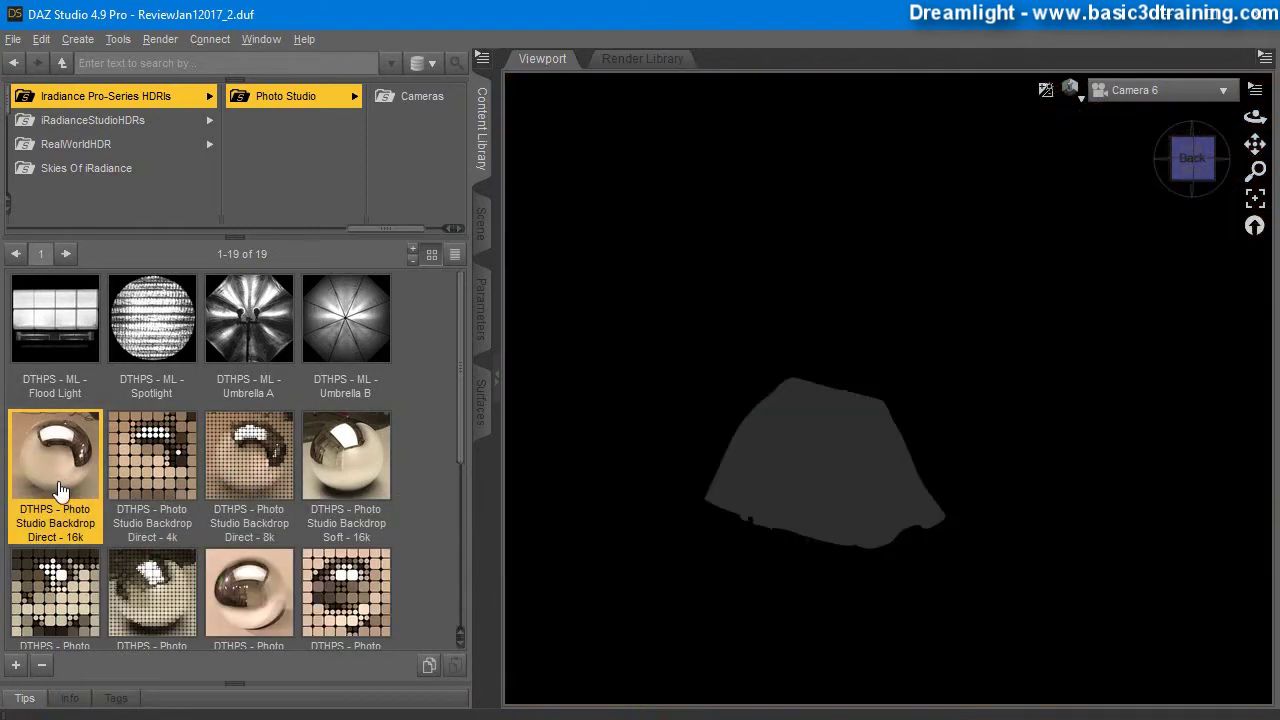
pyautogui.moveTo(60, 505)
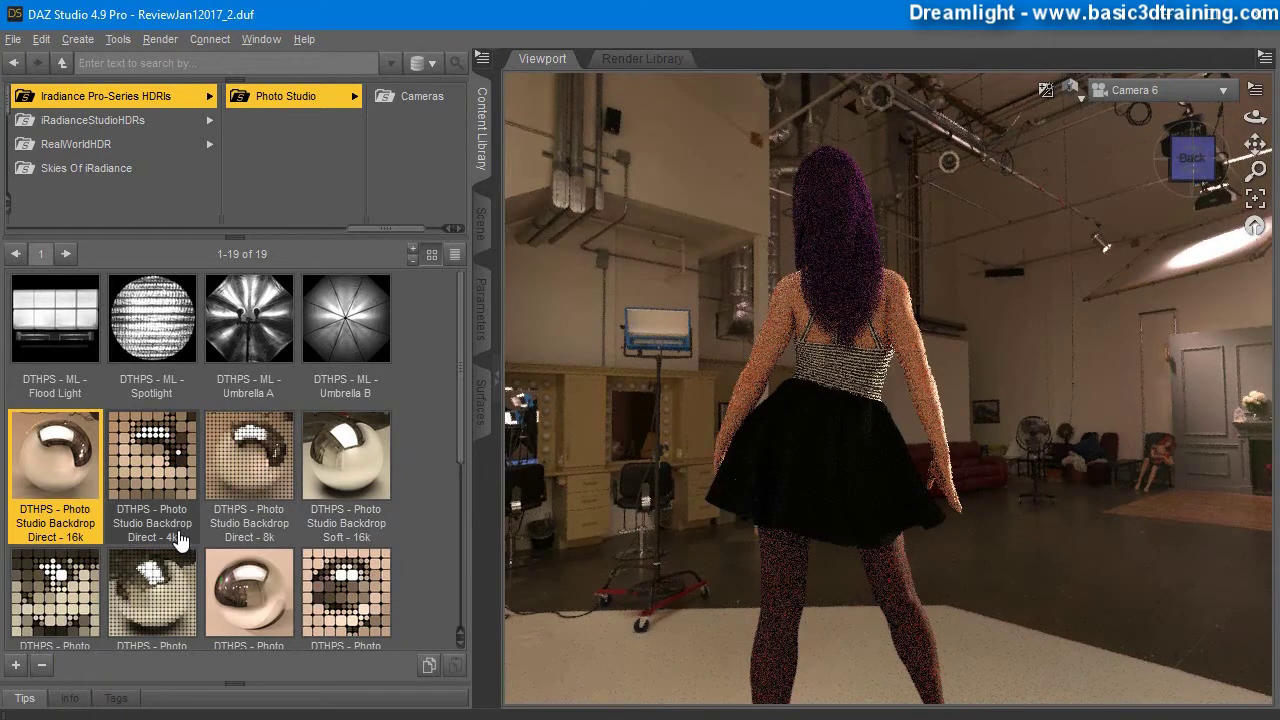
pyautogui.moveTo(180, 540)
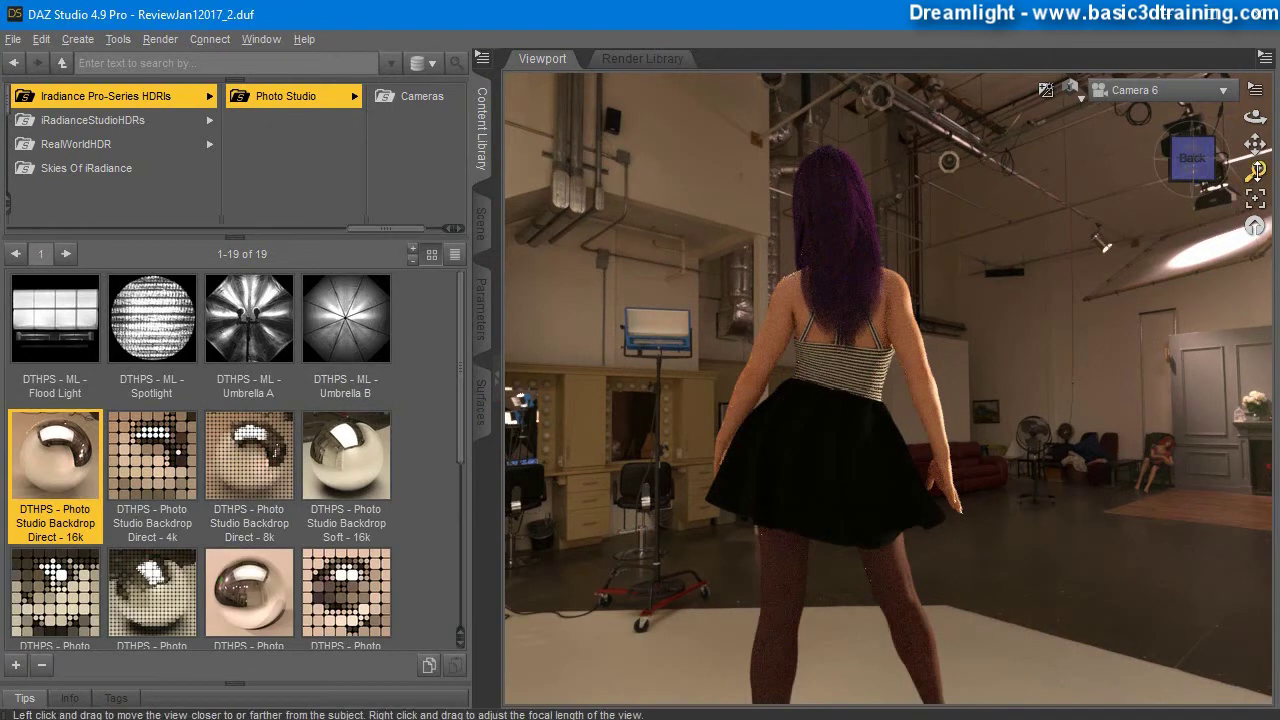
pyautogui.moveTo(1255, 172); pyautogui.dragTo(1255, 275, button='right')
pyautogui.moveTo(1255, 117); pyautogui.dragTo(1276, 119)
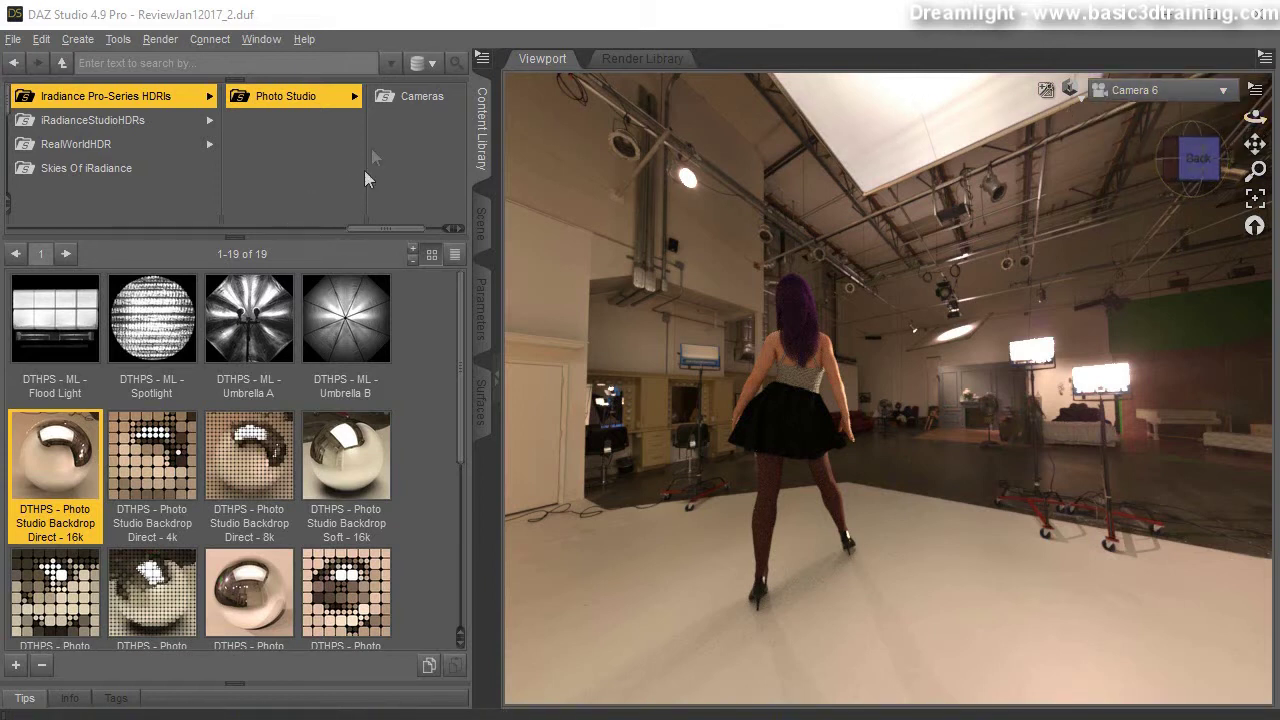
# - Load the DTHPS - Photo Studio Backdrop Cameras, look through Camera 2, and show the scene's node list
pyautogui.click(422, 97)
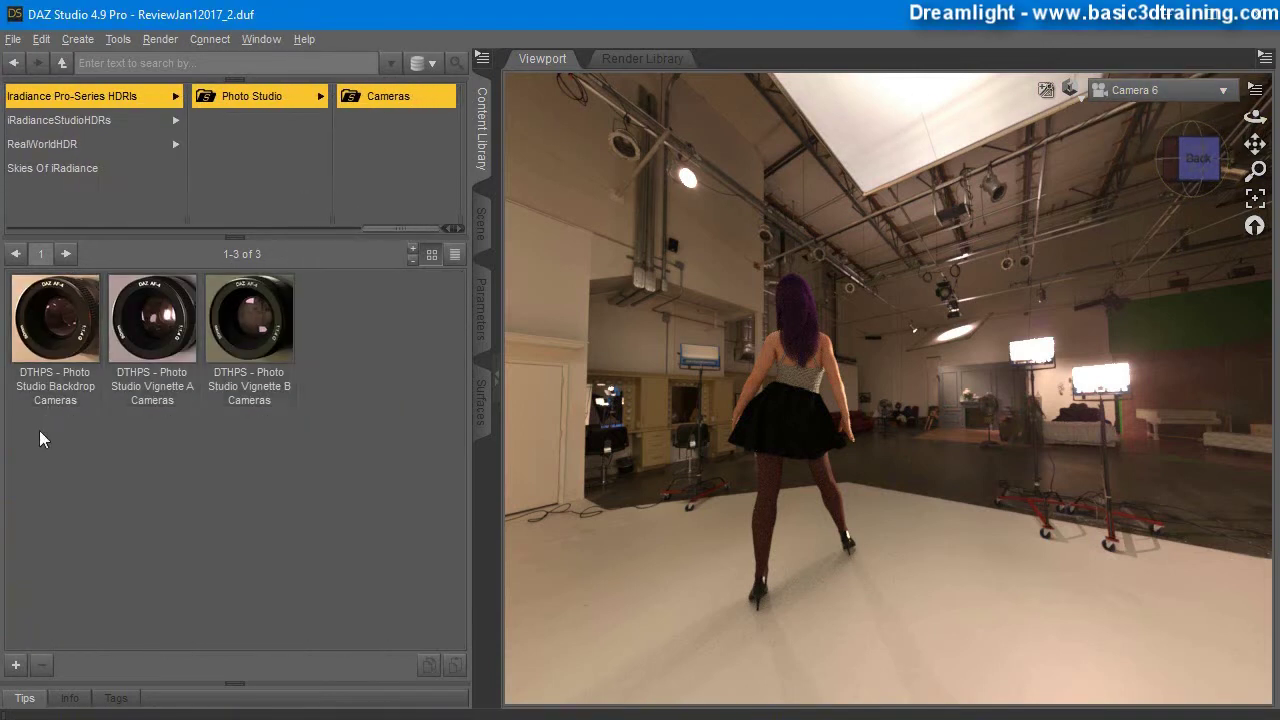
pyautogui.click(55, 338)
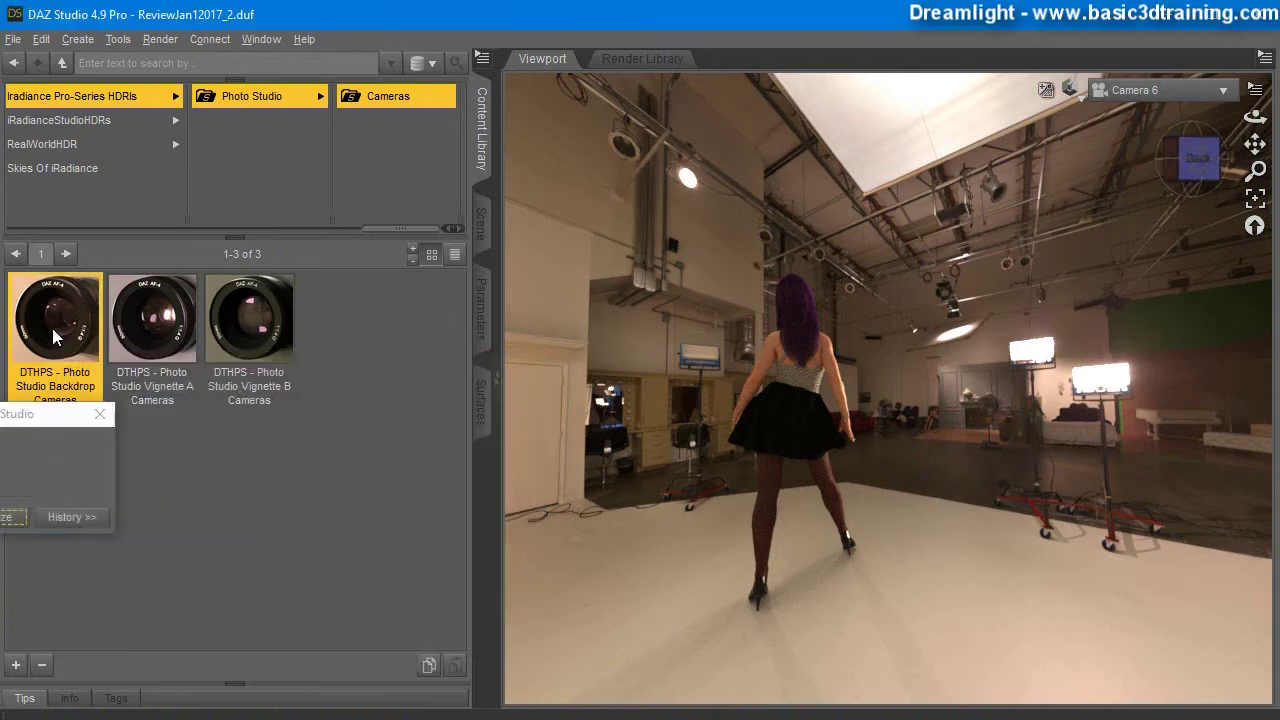
pyautogui.click(1200, 90)
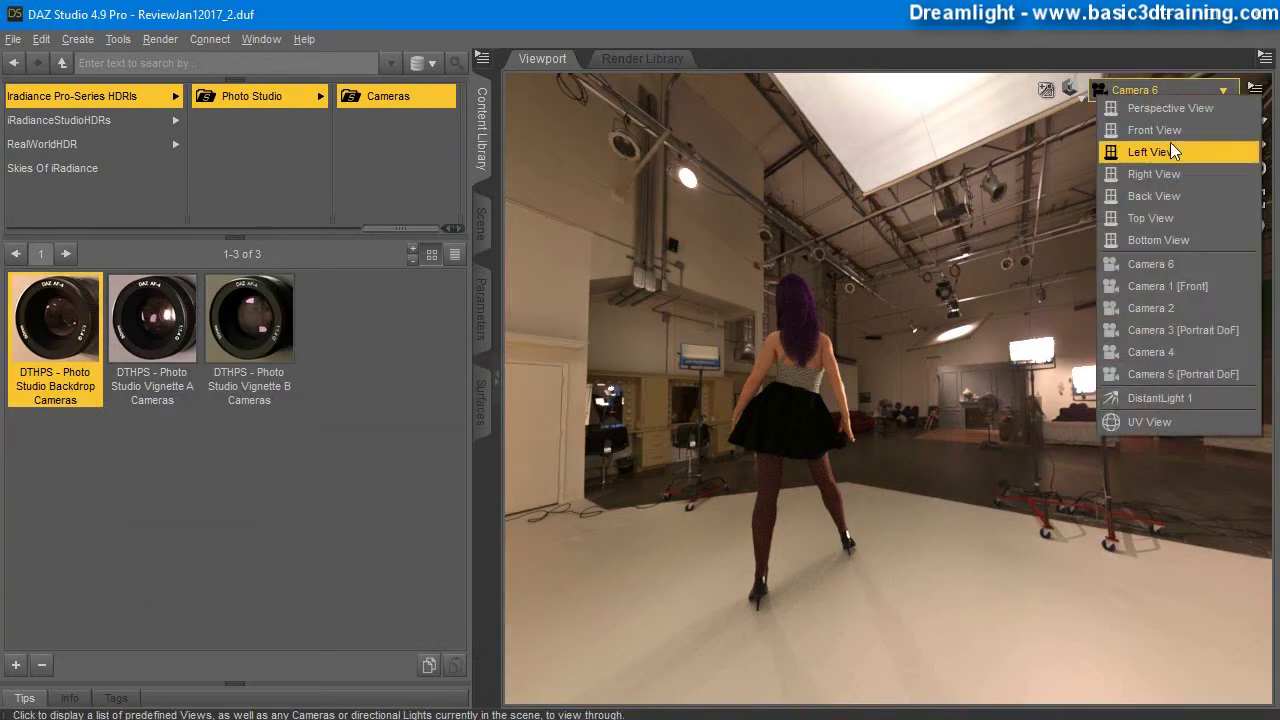
pyautogui.click(1153, 308)
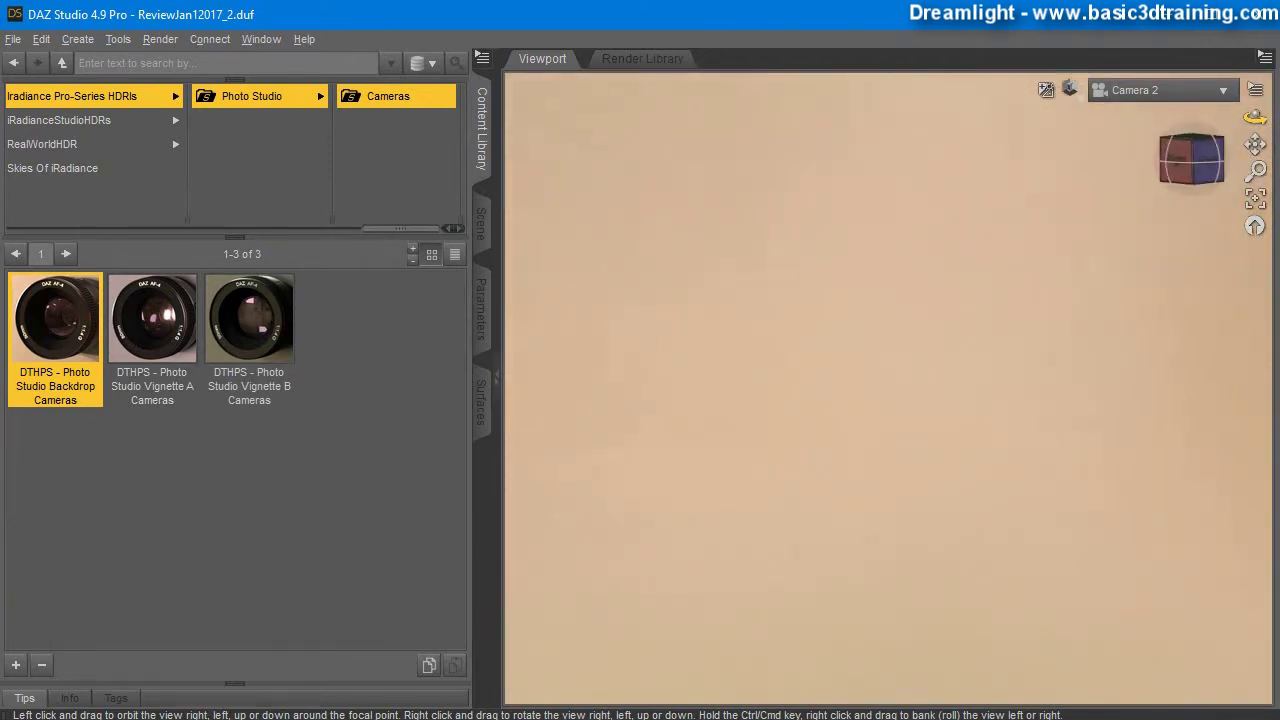
pyautogui.click(481, 222)
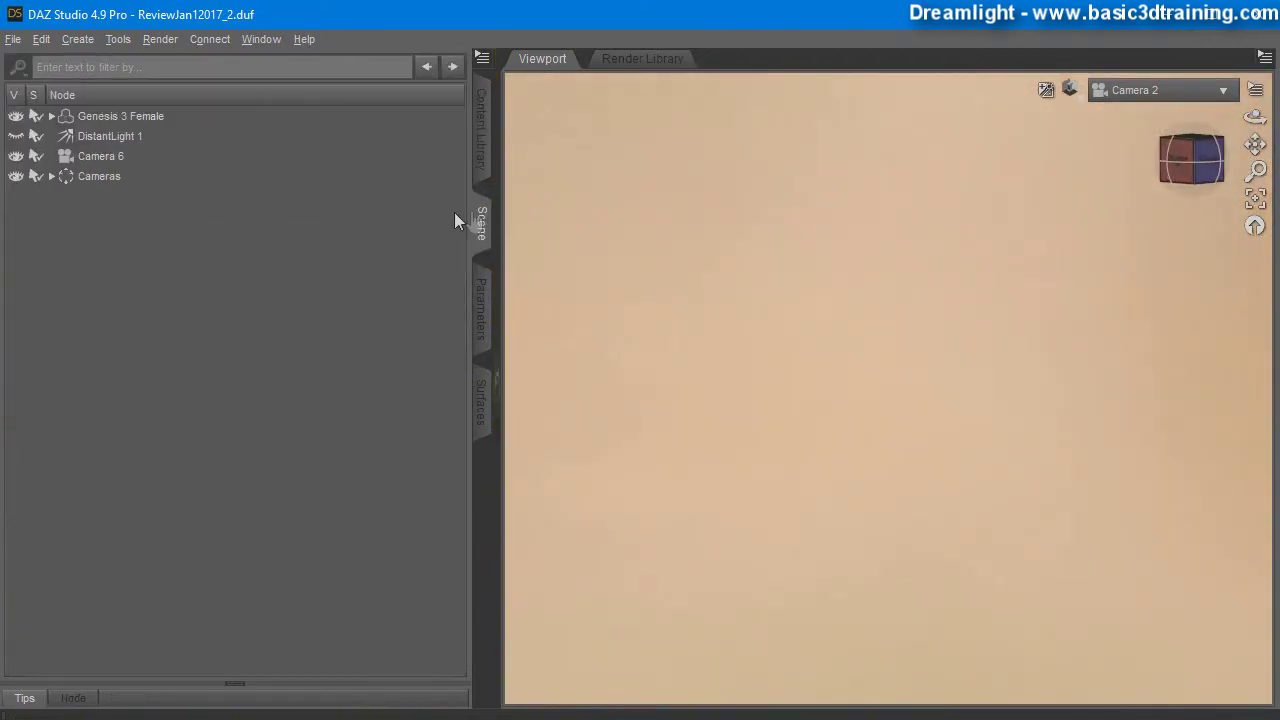
# - Select the Genesis 3 Female figure and set its X Translate and Z Translate to 0
pyautogui.click(103, 115)
pyautogui.click(483, 318)
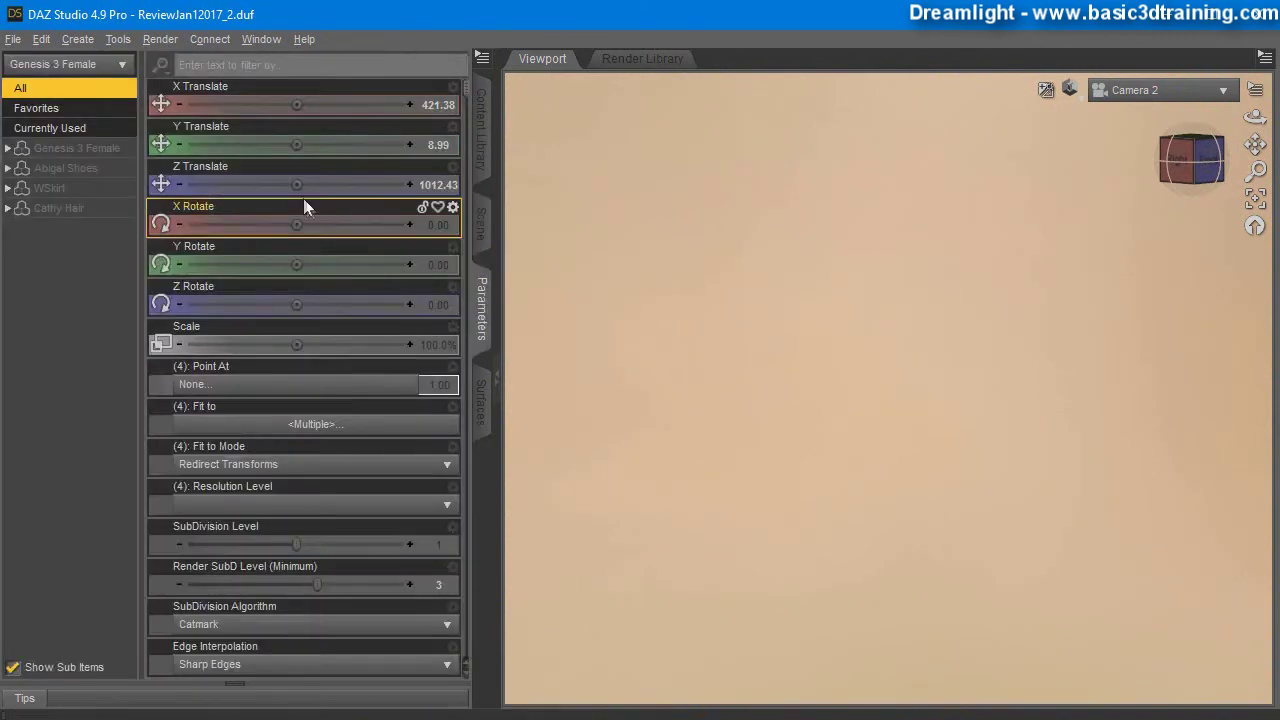
pyautogui.click(429, 106)
pyautogui.write('0')
pyautogui.press('Return')
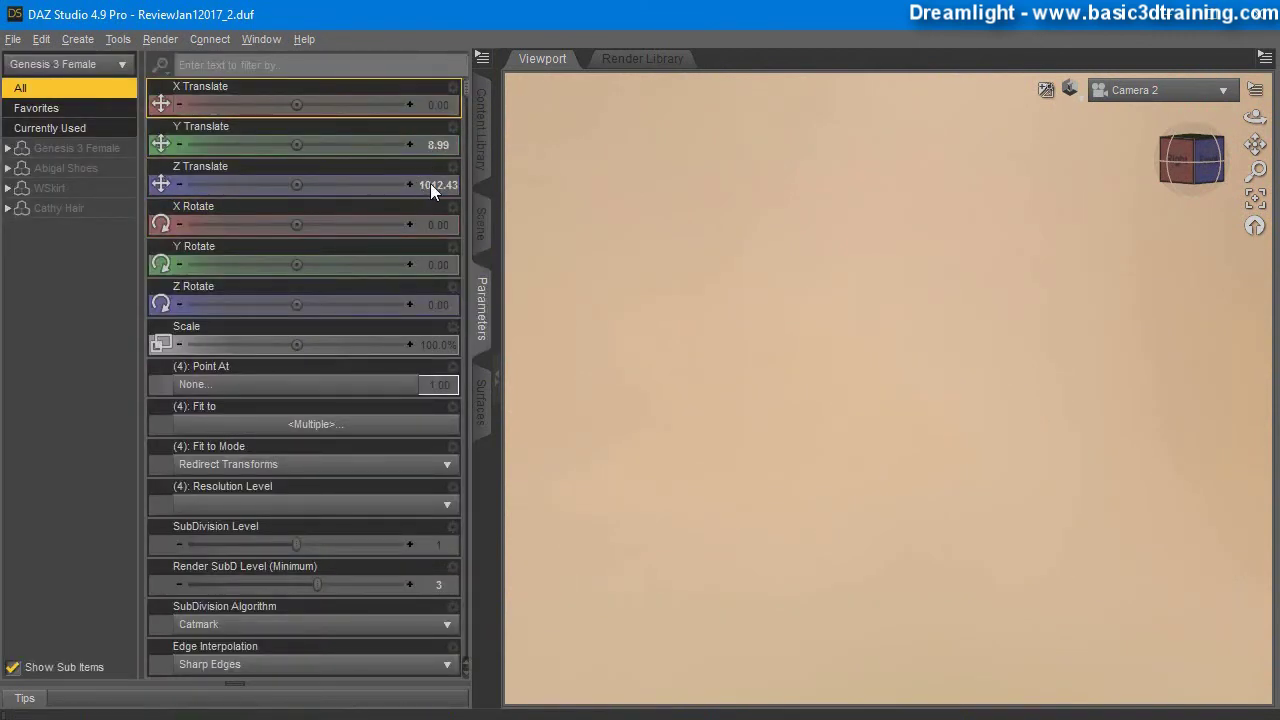
pyautogui.click(430, 184)
pyautogui.write('0')
pyautogui.press('Return')
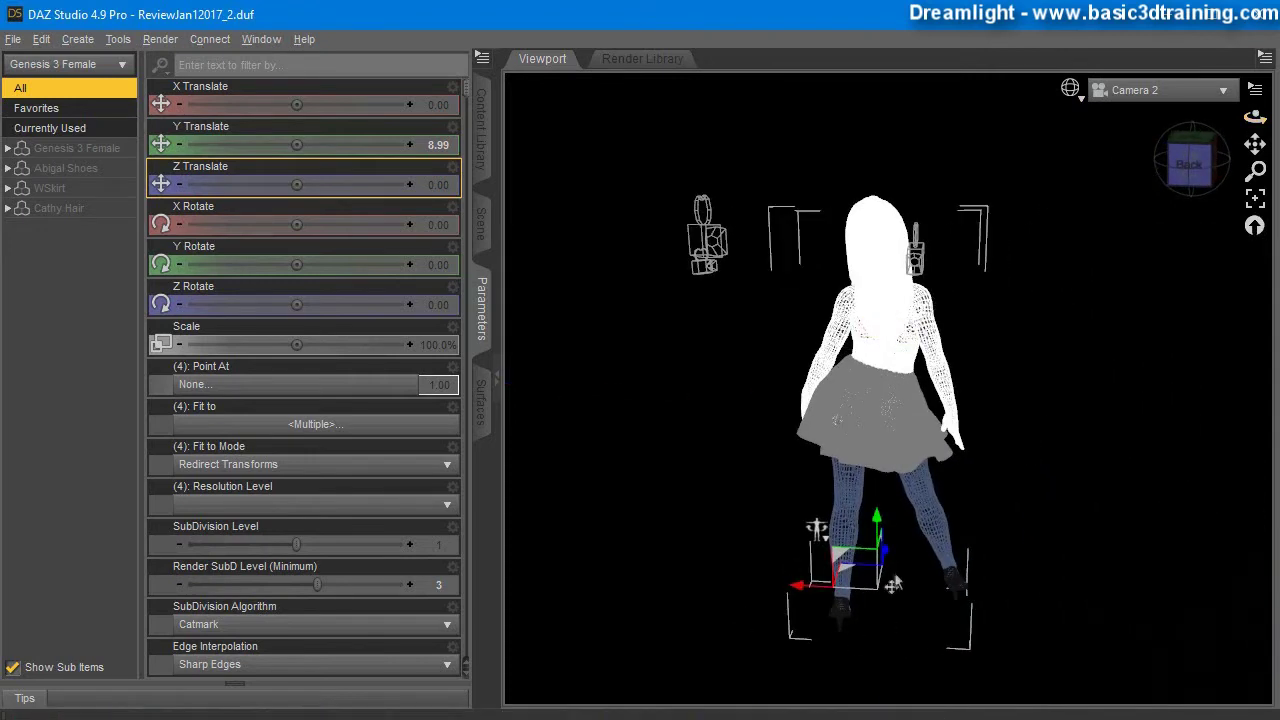
# - Move the figure across the floor to about X 69.06 and Z -340.15
pyautogui.moveTo(847, 577); pyautogui.dragTo(803, 715)
pyautogui.moveTo(1253, 118)
pyautogui.mouseDown()
pyautogui.moveTo(1232, 130)
pyautogui.moveTo(1251, 119)
pyautogui.mouseUp()
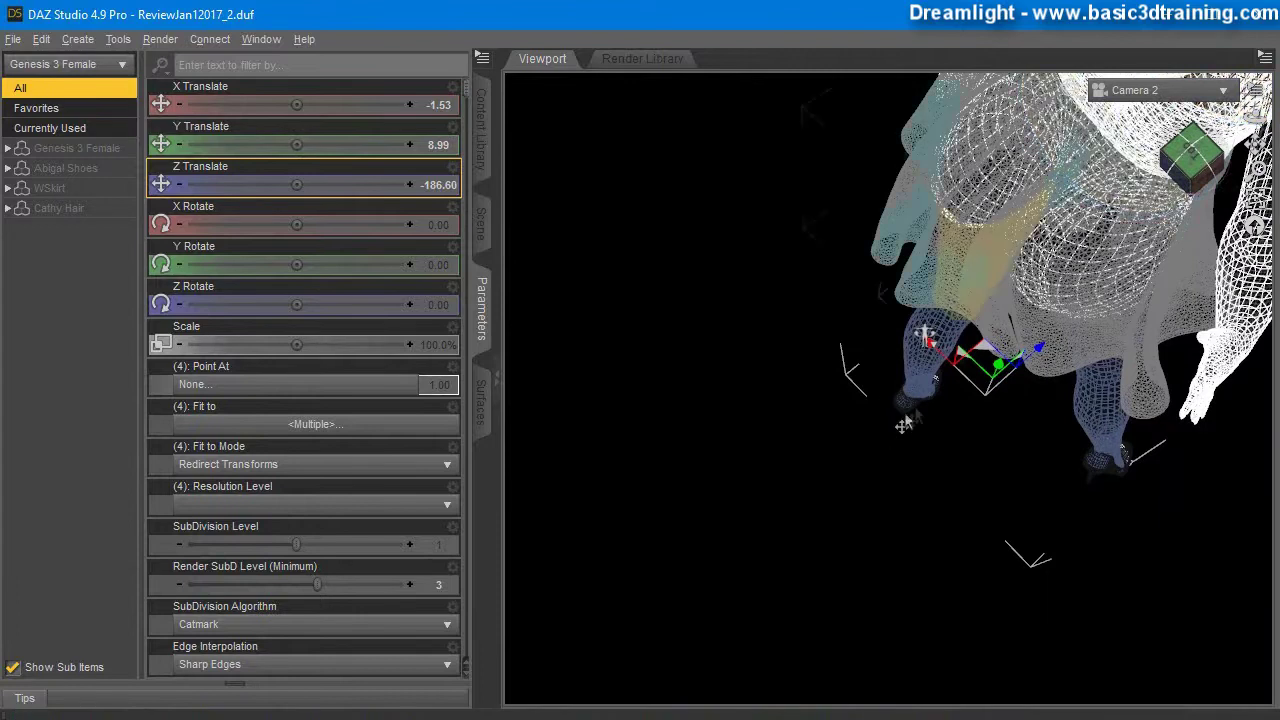
pyautogui.moveTo(928, 337); pyautogui.dragTo(716, 449, button='middle')
pyautogui.moveTo(714, 452); pyautogui.dragTo(412, 525)
pyautogui.click(1190, 152)
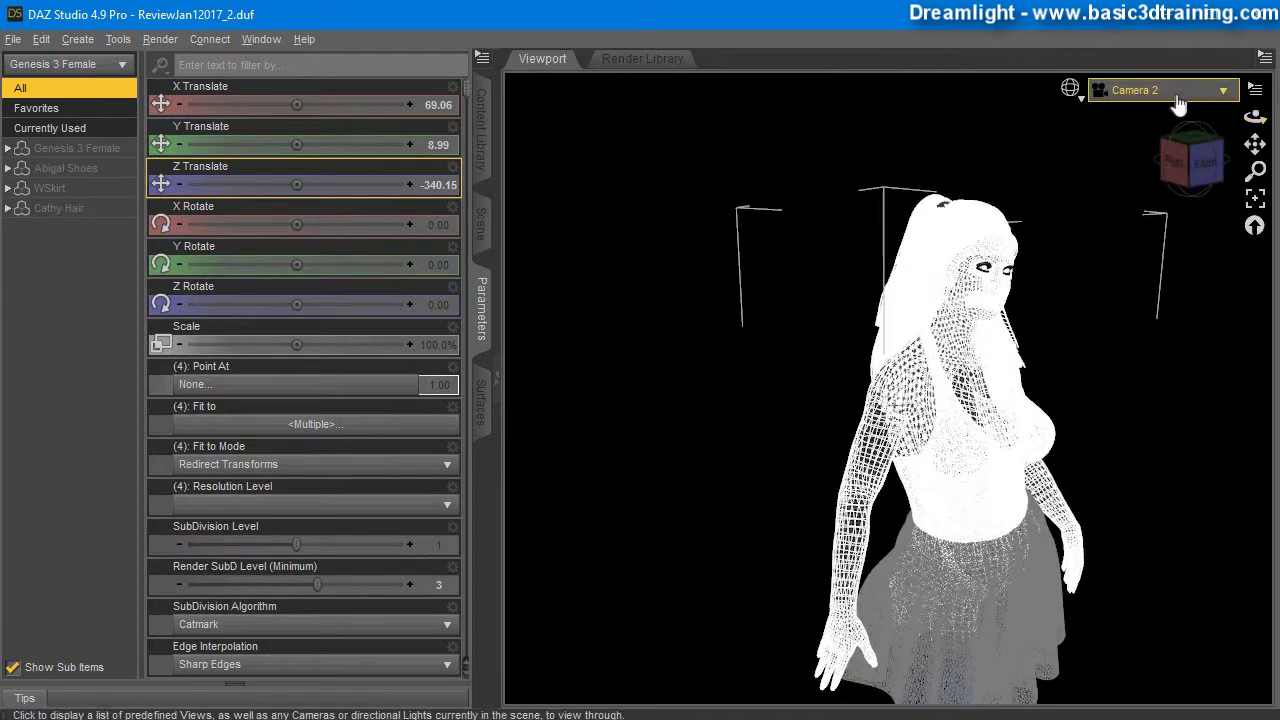
# - Set the viewport draw style to NVIDIA Iray and frame the figure from farther back against the studio backdrop
pyautogui.click(1070, 89)
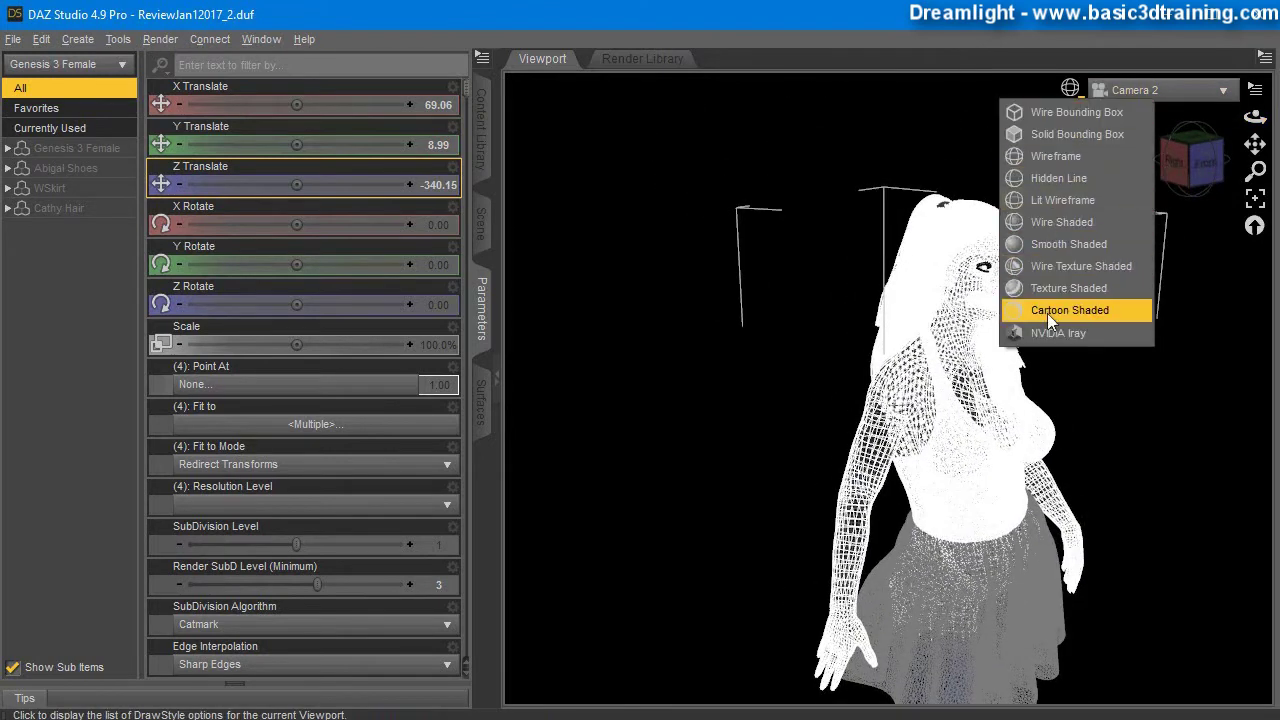
pyautogui.click(1049, 332)
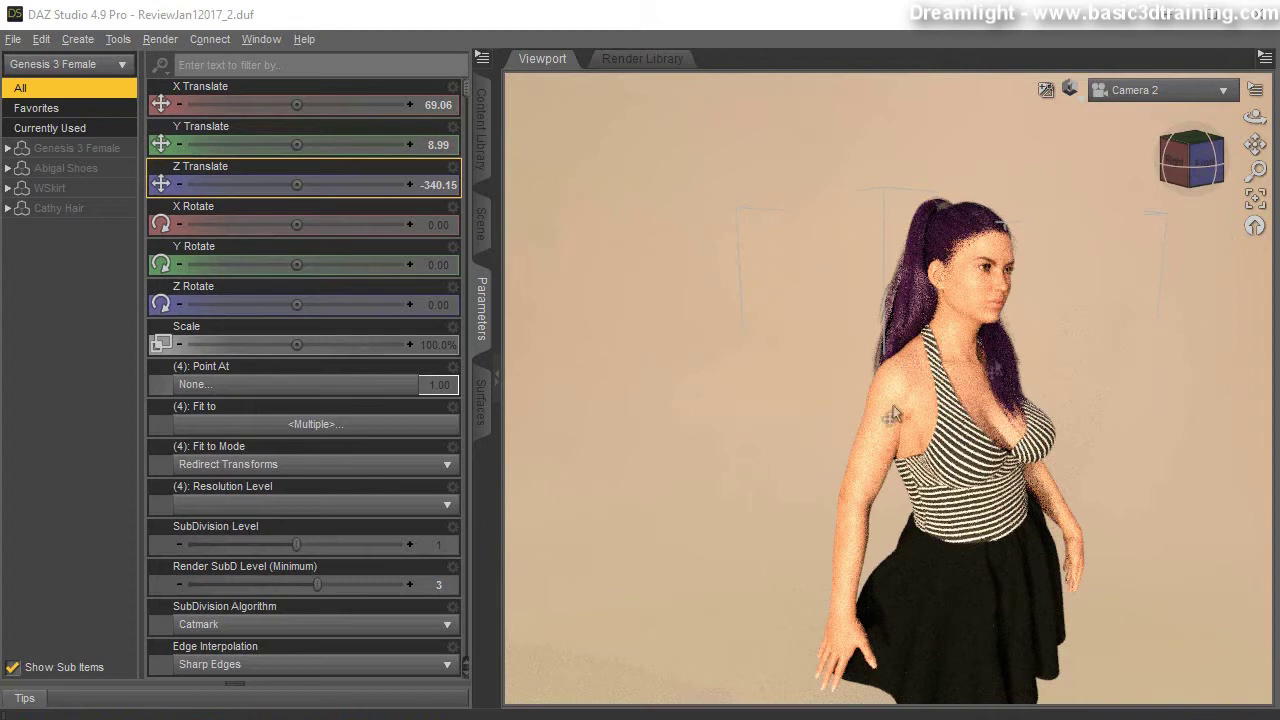
pyautogui.moveTo(1254, 117)
pyautogui.mouseDown()
pyautogui.moveTo(1195, 125)
pyautogui.moveTo(1255, 118)
pyautogui.mouseUp()
pyautogui.moveTo(1255, 171)
pyautogui.mouseDown()
pyautogui.moveTo(1255, 184)
pyautogui.moveTo(1255, 171)
pyautogui.mouseUp()
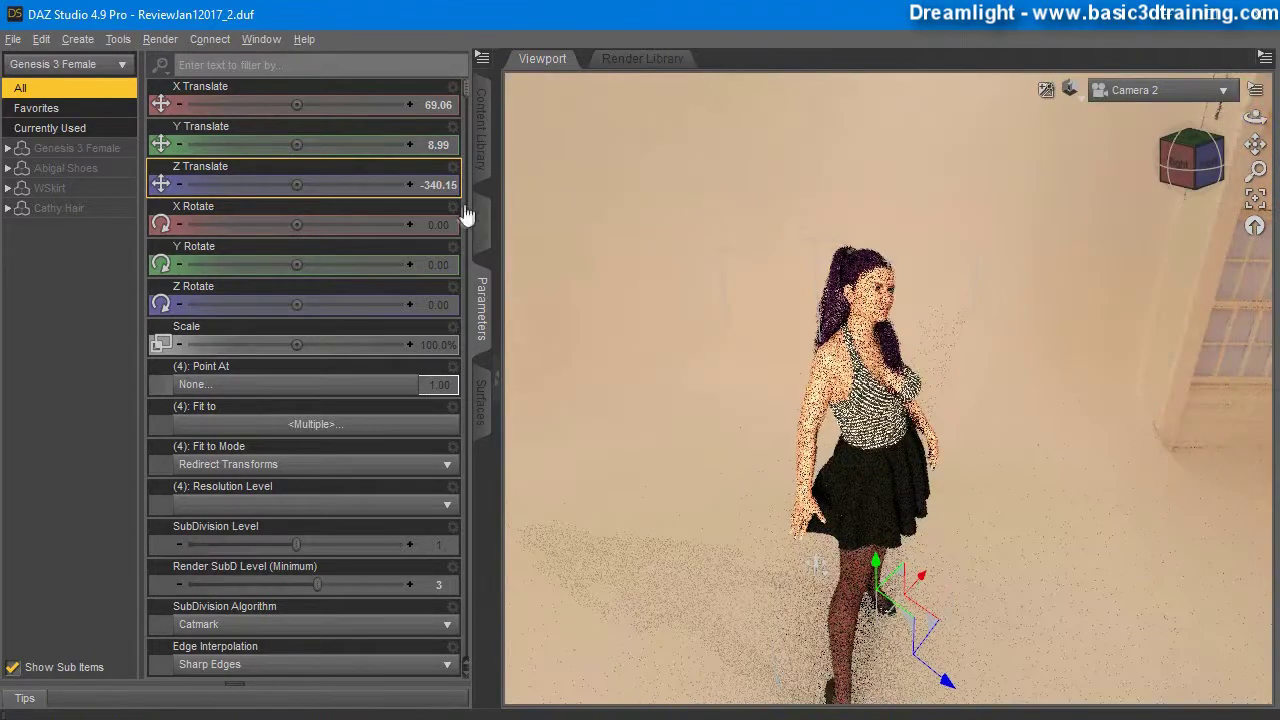
# - Apply the DTHPS - Photo Studio Vignette A - 8k preset from the Iradiance Pro-Series HDRIs Photo Studio folder
pyautogui.click(481, 232)
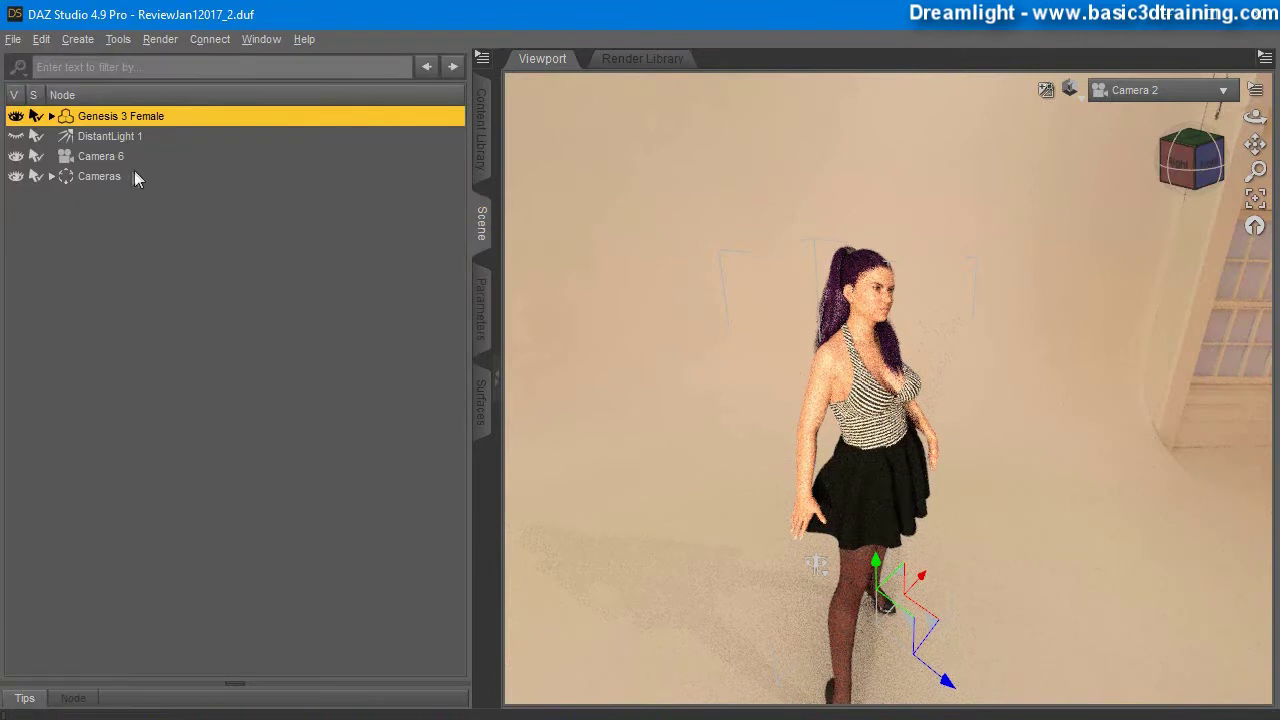
pyautogui.click(490, 170)
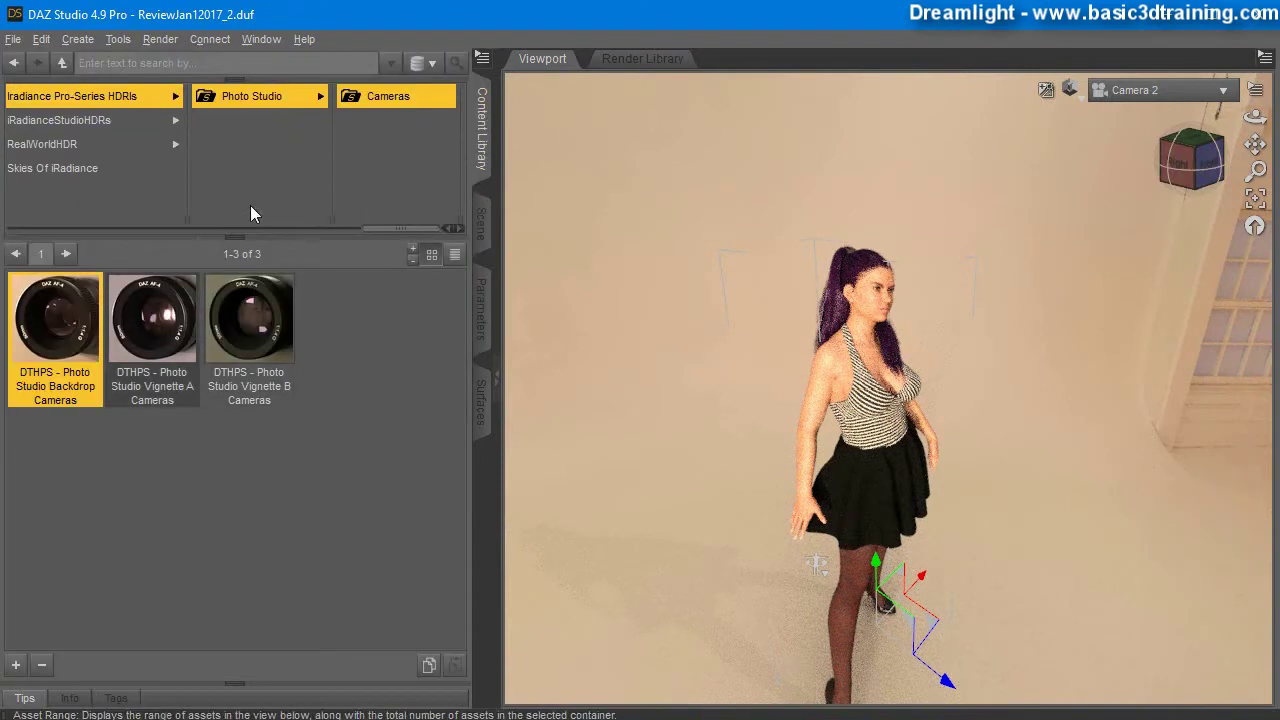
pyautogui.moveTo(395, 238); pyautogui.dragTo(226, 238)
pyautogui.click(196, 146)
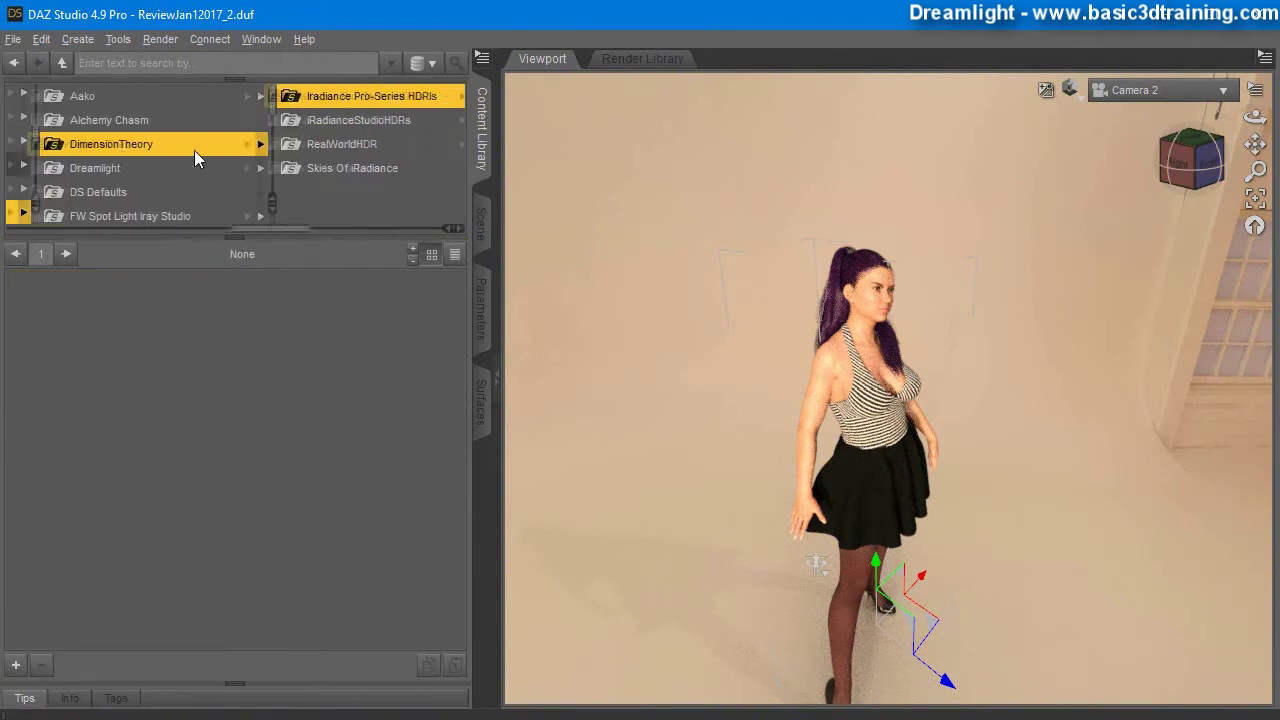
pyautogui.click(326, 99)
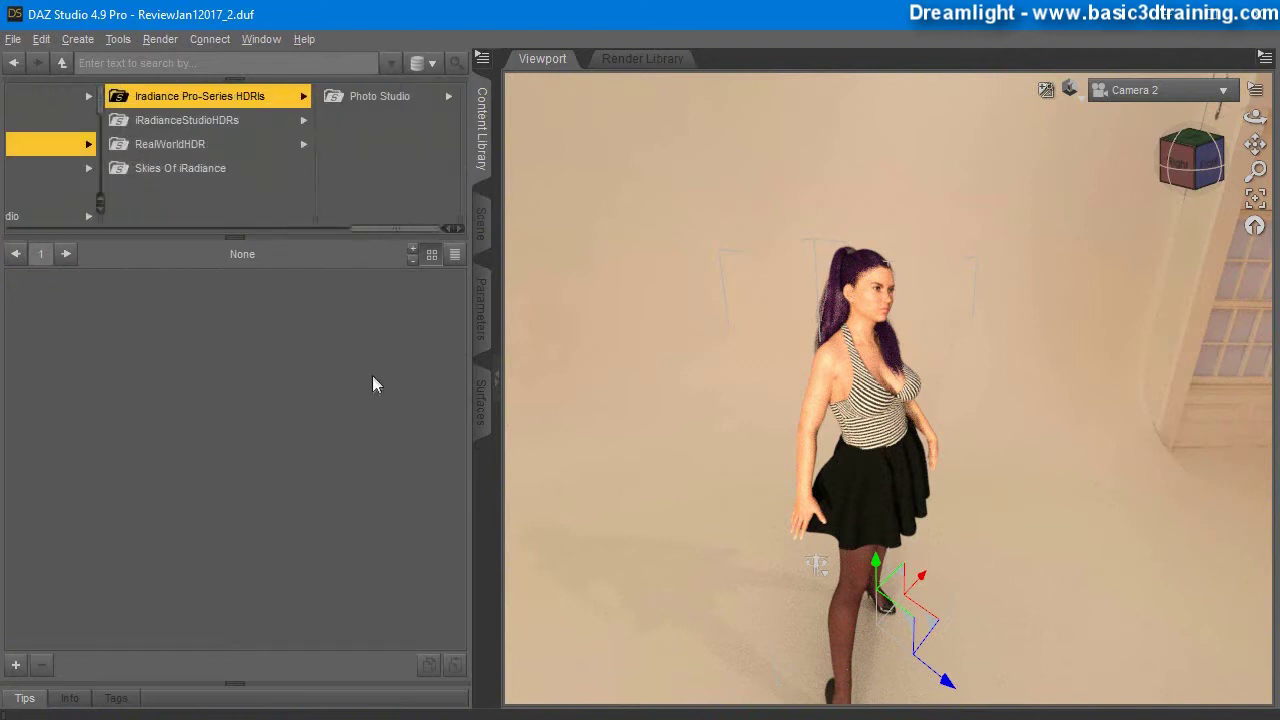
pyautogui.click(365, 96)
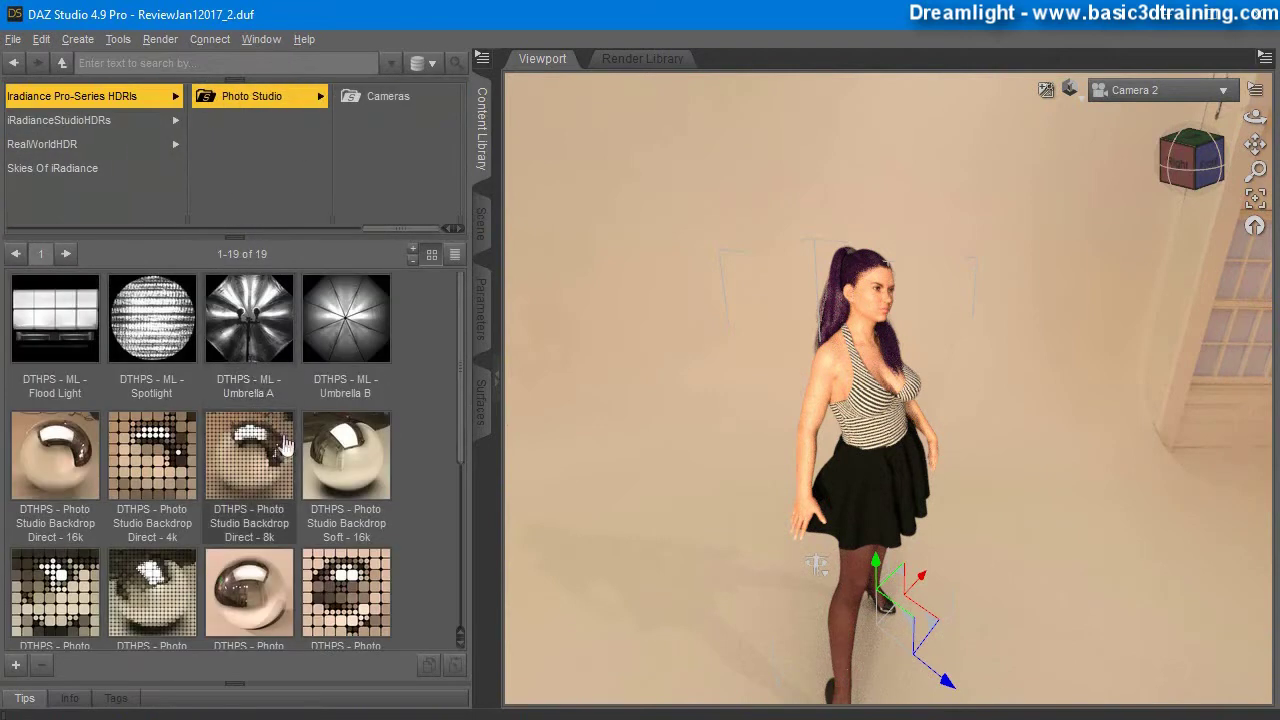
pyautogui.moveTo(460, 400); pyautogui.dragTo(457, 532)
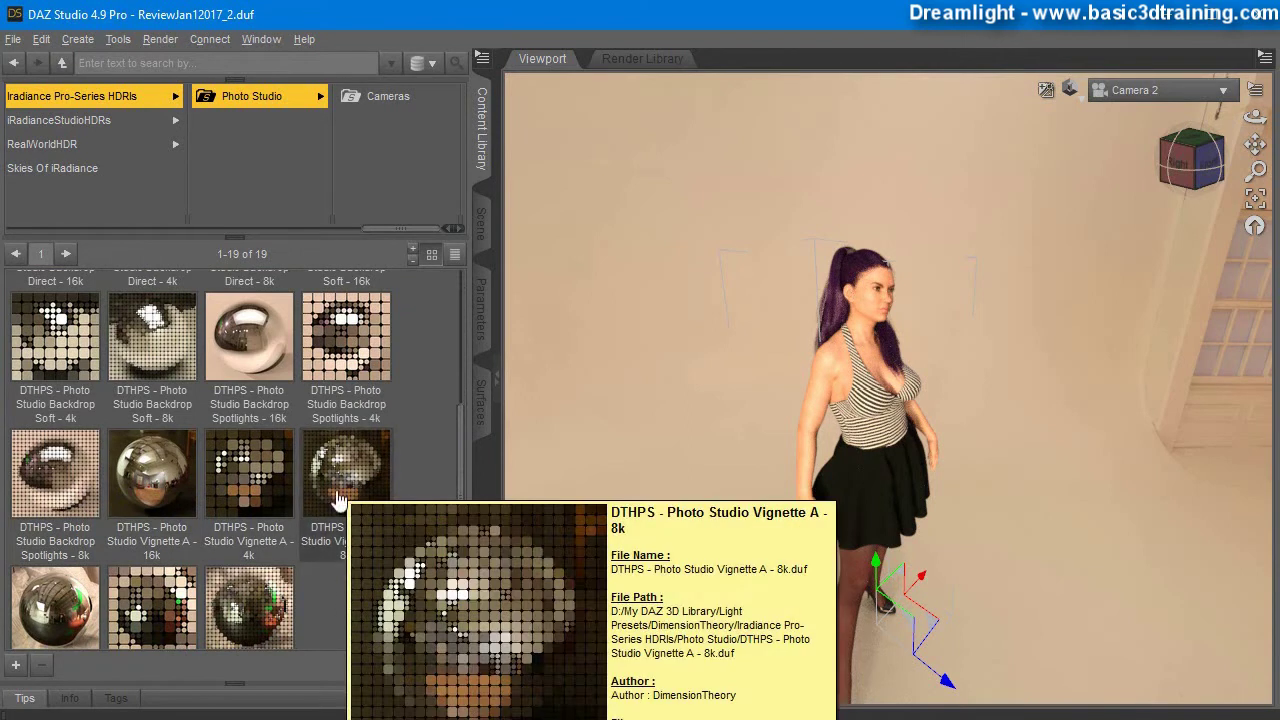
pyautogui.doubleClick(338, 488)
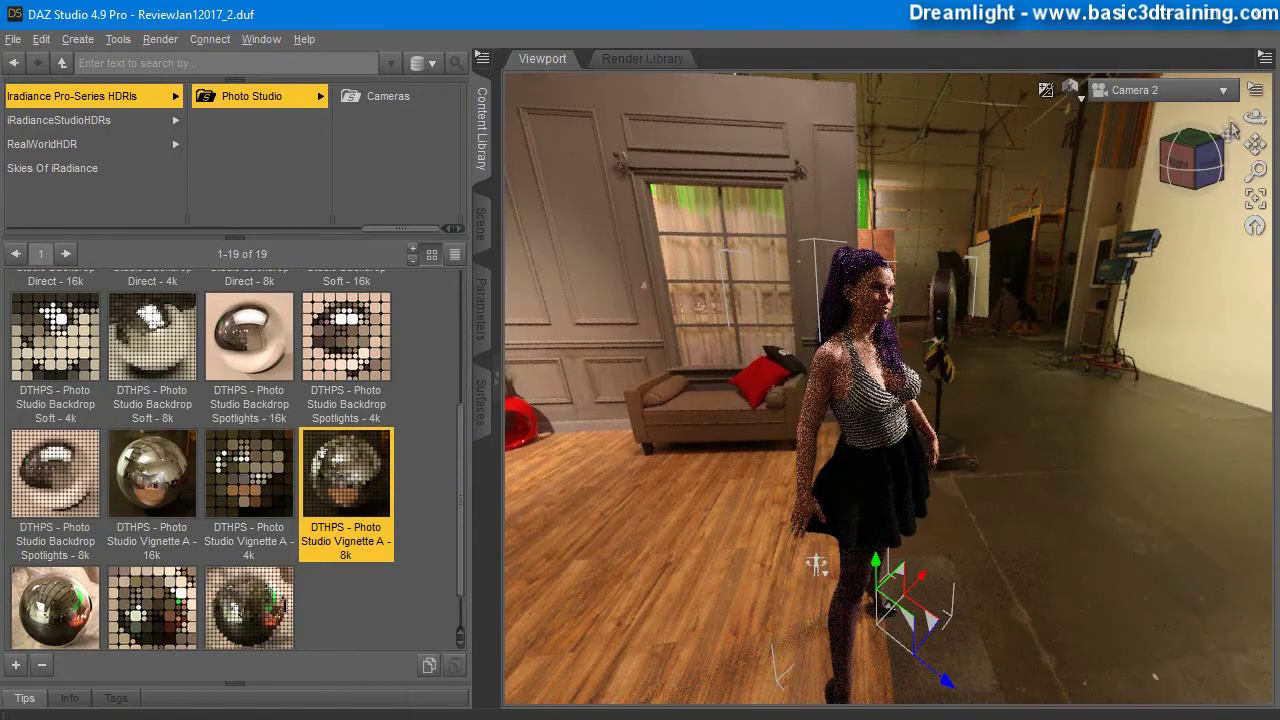
# - Inspect the Vignette A studio set from several angles and move the figure across the floor toward the sofa
pyautogui.moveTo(1255, 117)
pyautogui.mouseDown()
pyautogui.moveTo(1210, 135)
pyautogui.moveTo(1273, 107)
pyautogui.moveTo(1260, 119)
pyautogui.mouseUp()
pyautogui.moveTo(945, 188); pyautogui.dragTo(930, 165)
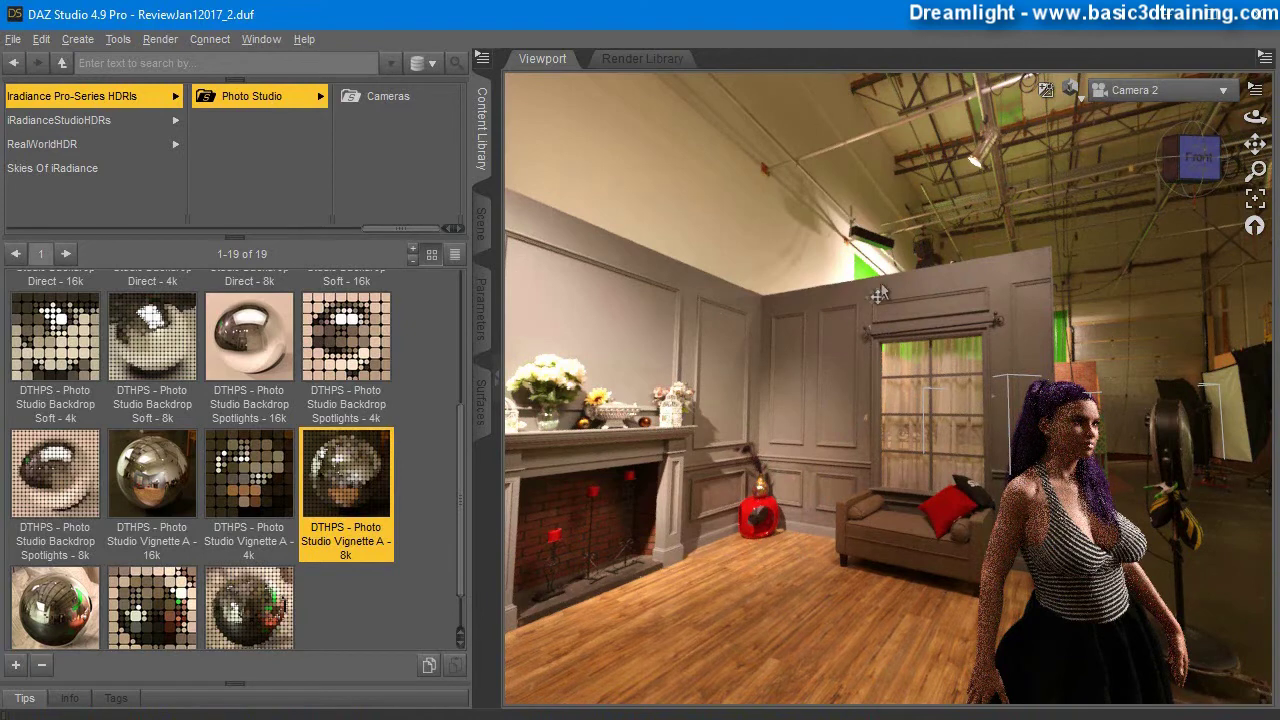
pyautogui.moveTo(1255, 117); pyautogui.dragTo(1262, 126)
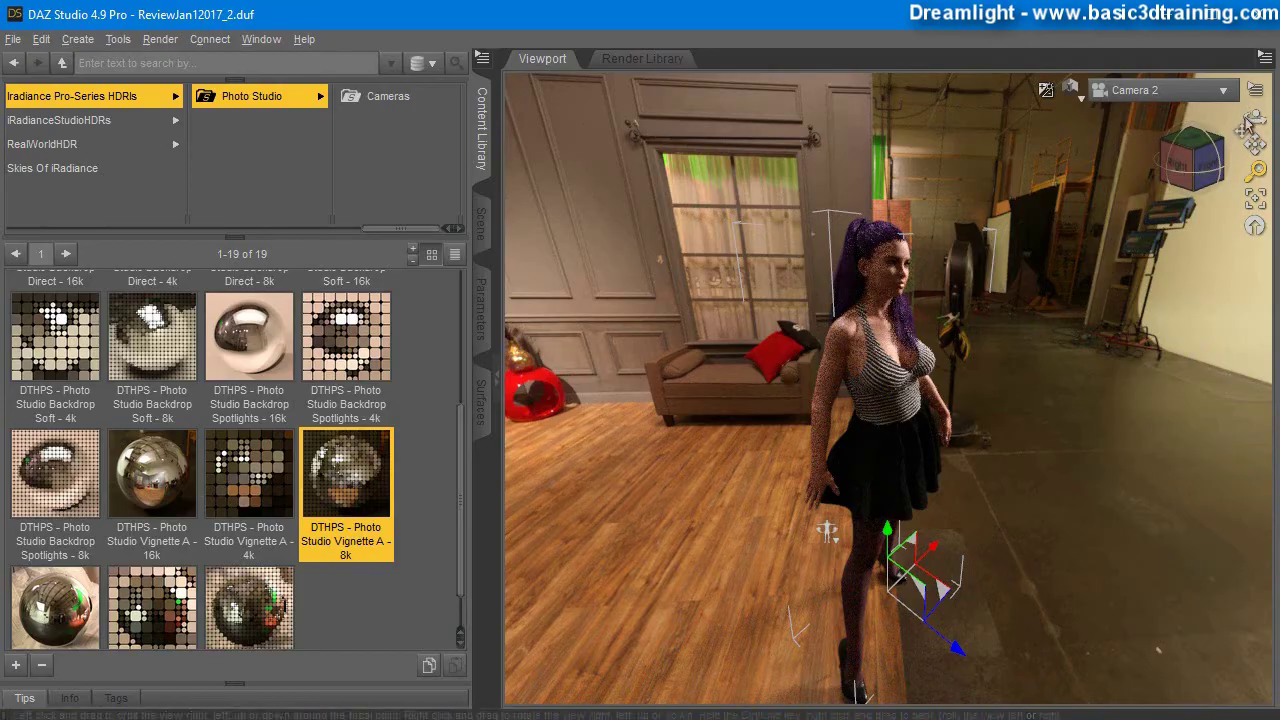
pyautogui.moveTo(1255, 118)
pyautogui.mouseDown()
pyautogui.moveTo(1165, 136)
pyautogui.moveTo(1266, 118)
pyautogui.moveTo(1260, 108)
pyautogui.moveTo(1268, 122)
pyautogui.moveTo(1256, 126)
pyautogui.moveTo(1256, 104)
pyautogui.moveTo(1240, 108)
pyautogui.mouseUp()
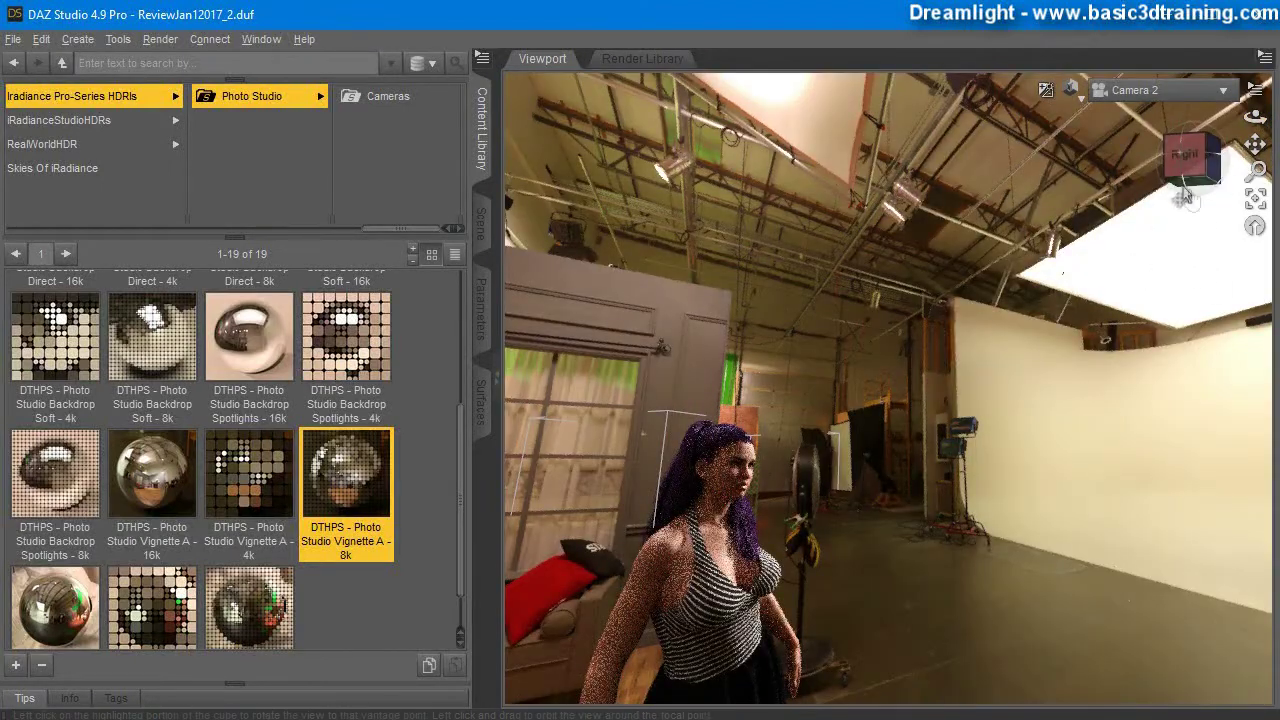
pyautogui.moveTo(1255, 118)
pyautogui.mouseDown()
pyautogui.moveTo(1268, 123)
pyautogui.moveTo(1255, 138)
pyautogui.mouseUp()
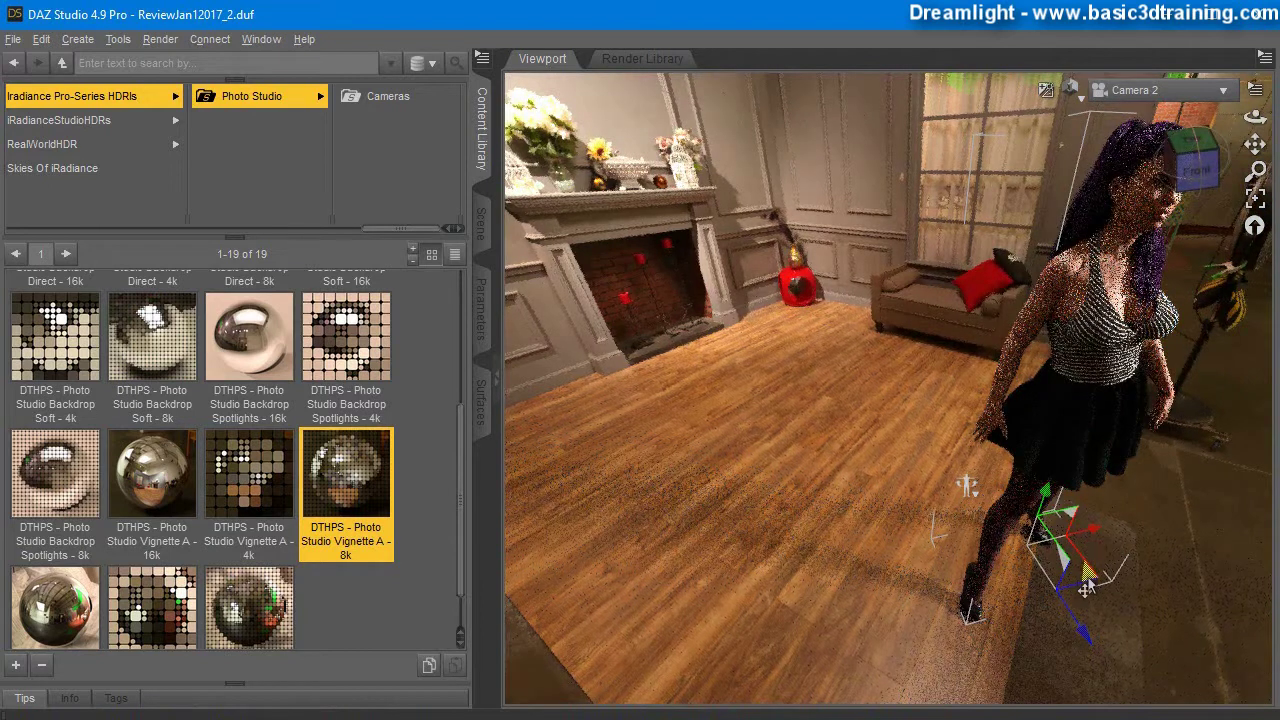
pyautogui.moveTo(1088, 573); pyautogui.dragTo(834, 407)
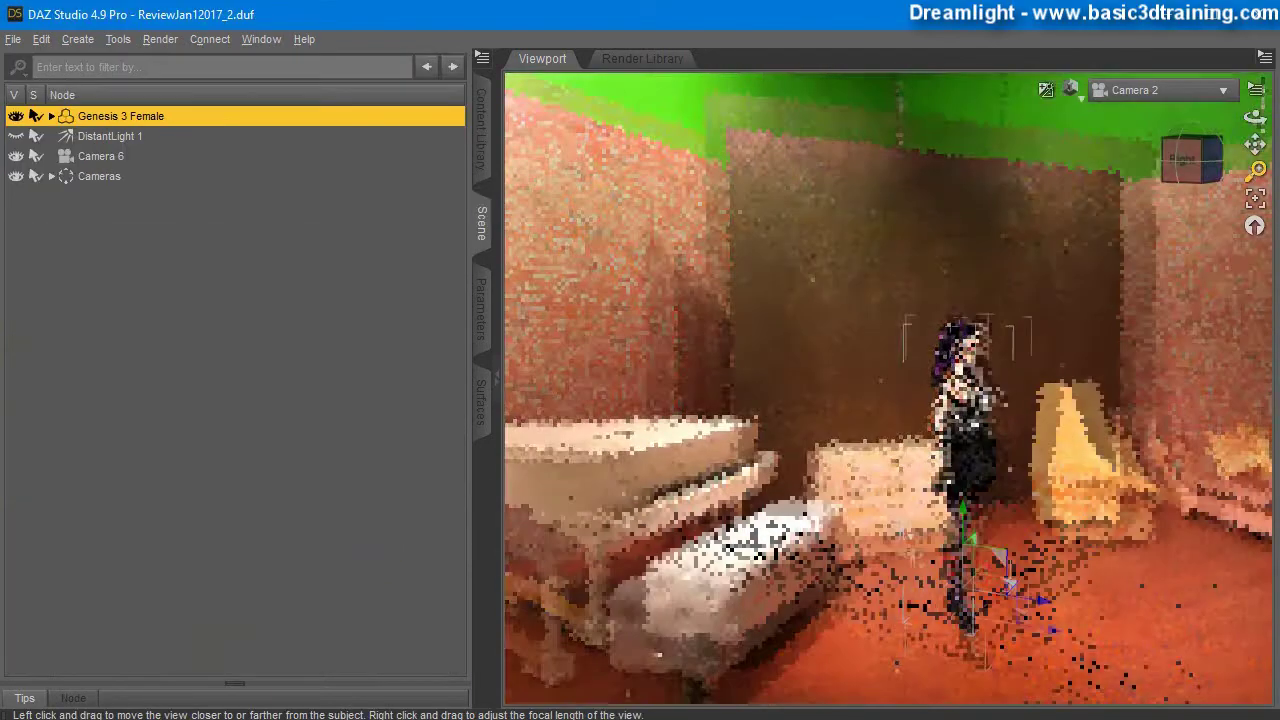
# - Deselect the figure and examine the Vignette B piano set from several angles, close up and from farther back
pyautogui.moveTo(1255, 117)
pyautogui.mouseDown()
pyautogui.moveTo(1255, 100)
pyautogui.moveTo(1258, 125)
pyautogui.mouseUp()
pyautogui.moveTo(1255, 117); pyautogui.dragTo(1249, 128, button='right')
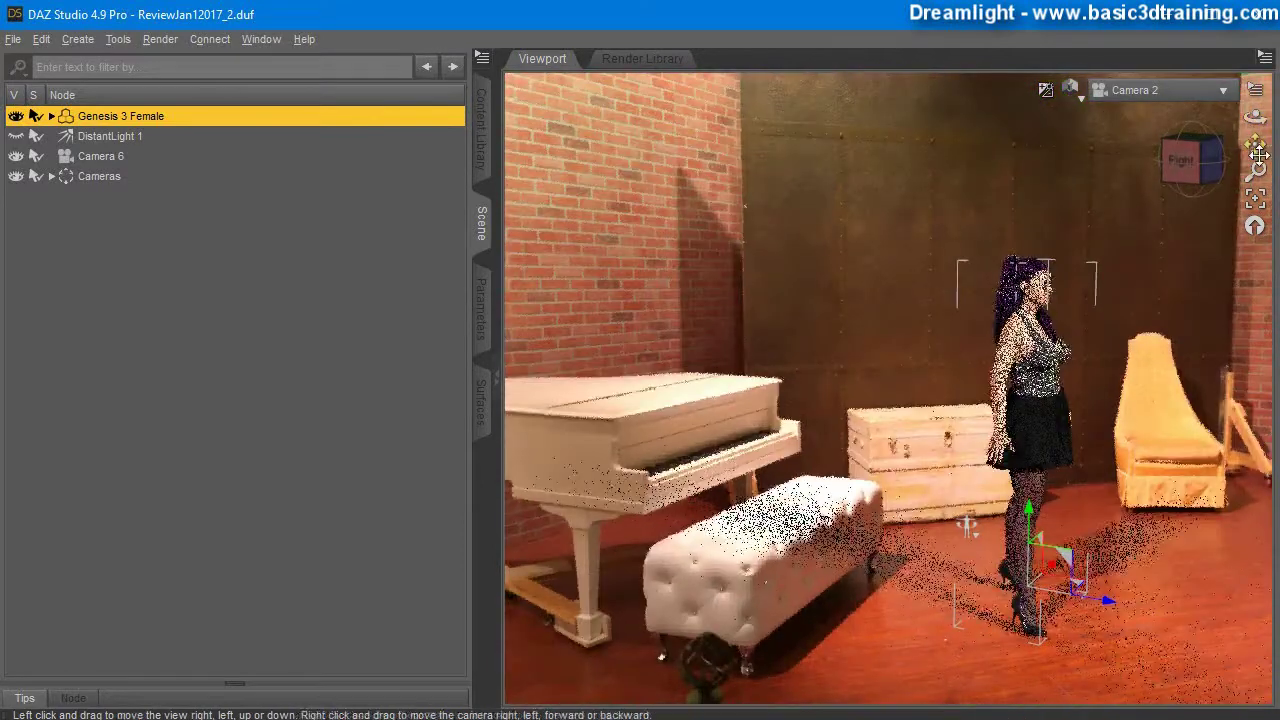
pyautogui.moveTo(1255, 171); pyautogui.dragTo(1255, 182)
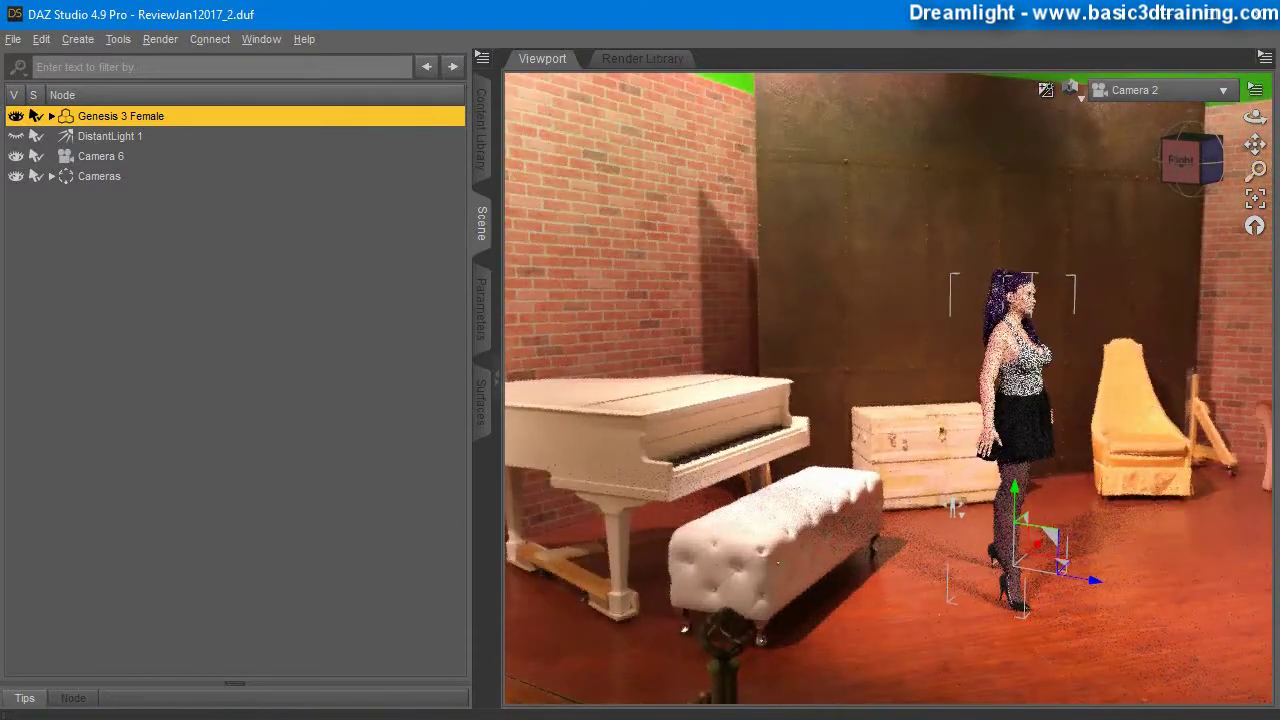
pyautogui.click(343, 478)
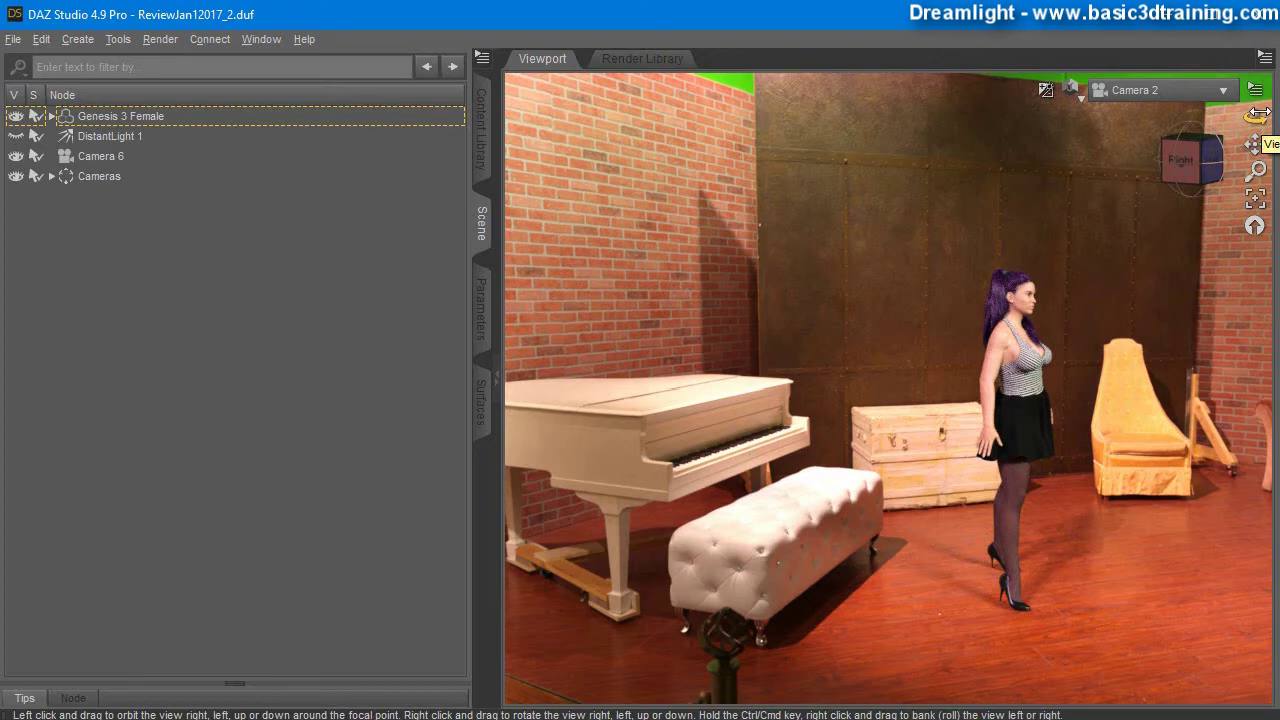
pyautogui.moveTo(1257, 117); pyautogui.dragTo(1154, 126)
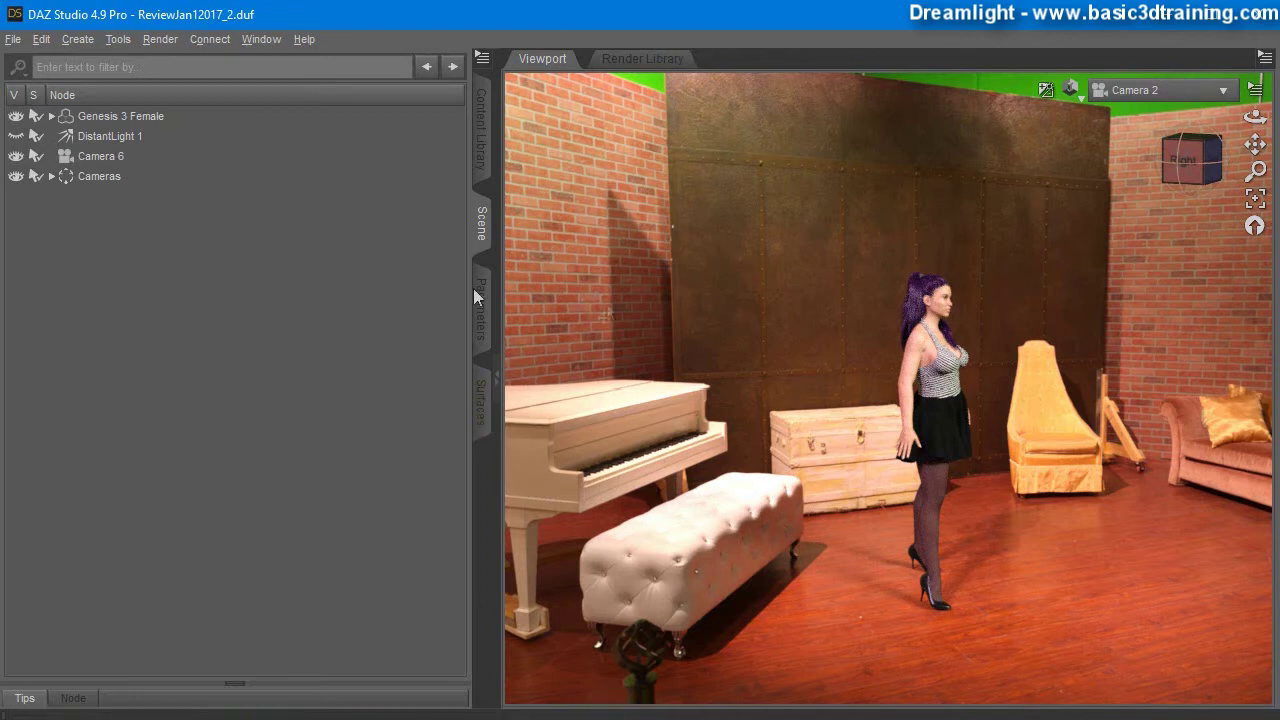
pyautogui.moveTo(1255, 170); pyautogui.dragTo(1255, 185)
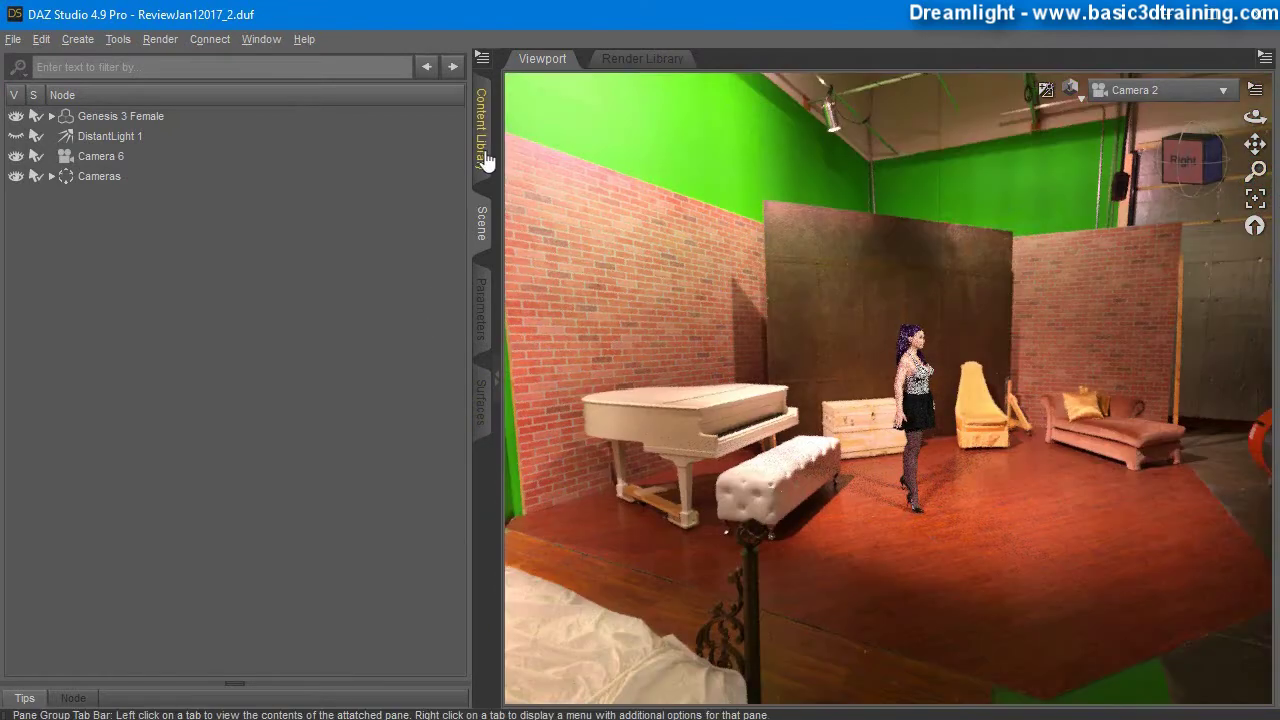
# - Review the Photo Studio lighting presets, including the ML lights, and check the cameras available for the viewport
pyautogui.click(481, 160)
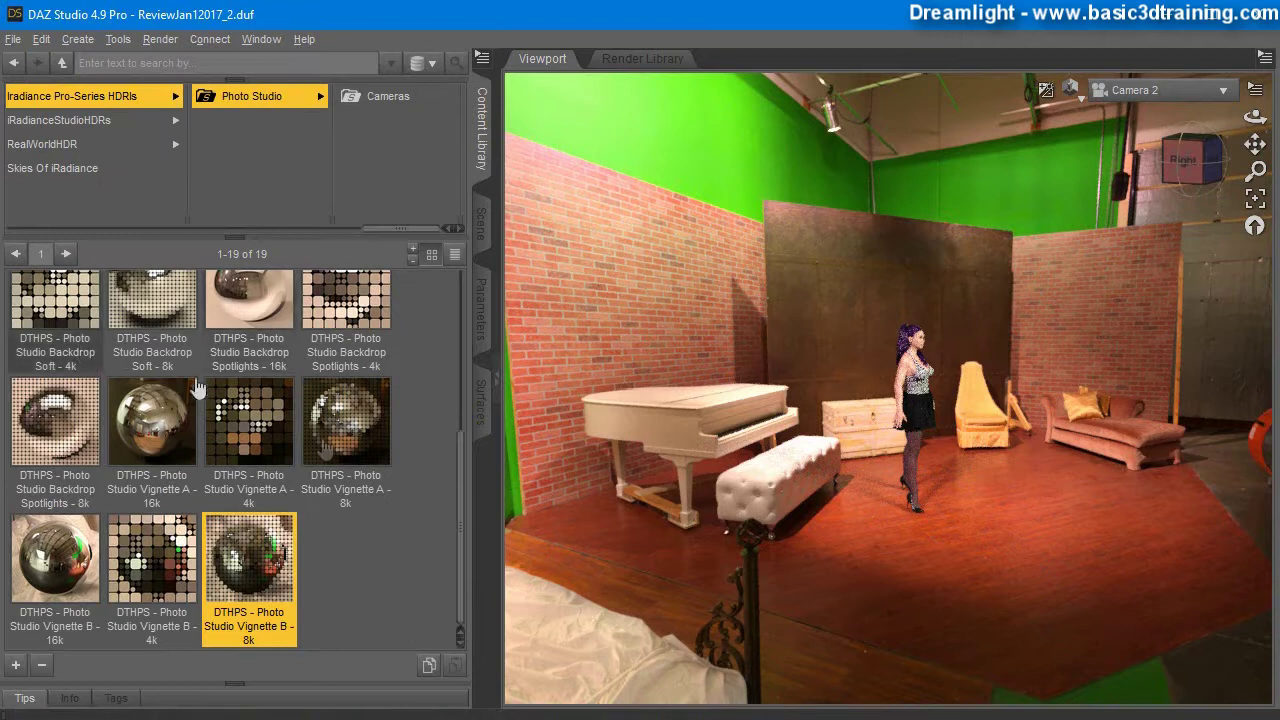
pyautogui.moveTo(462, 540); pyautogui.dragTo(459, 360)
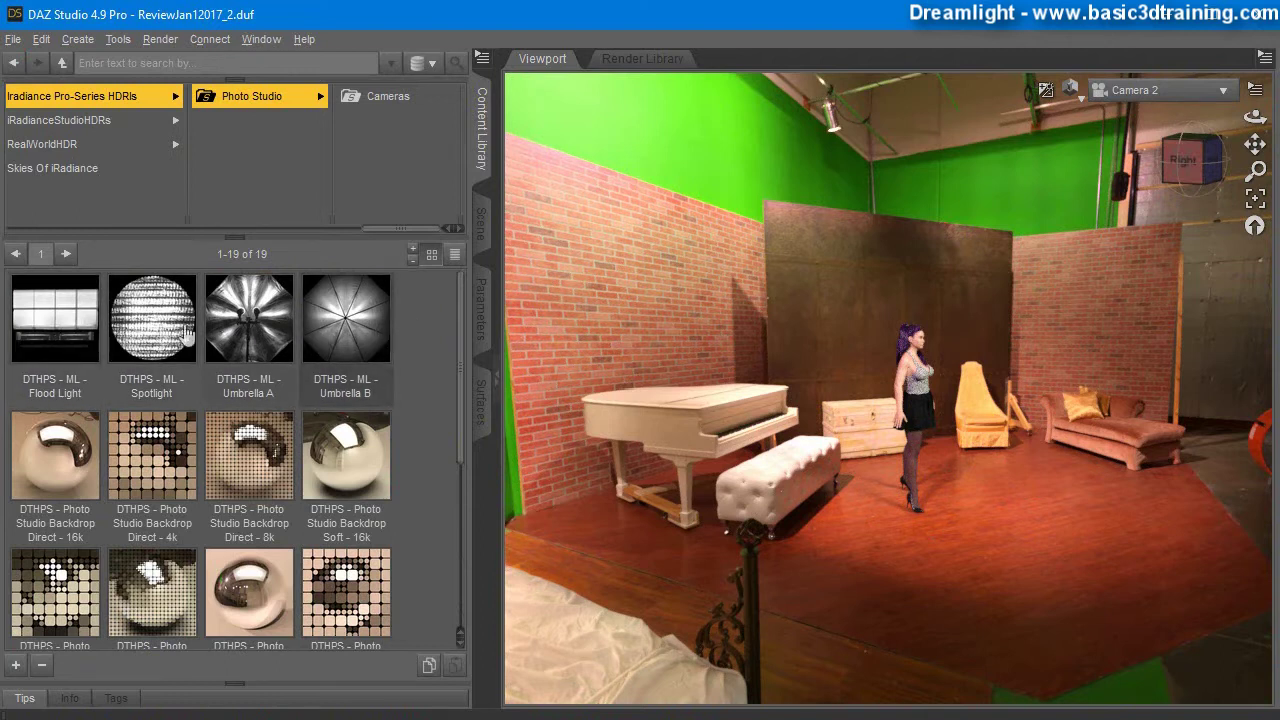
pyautogui.moveTo(341, 327)
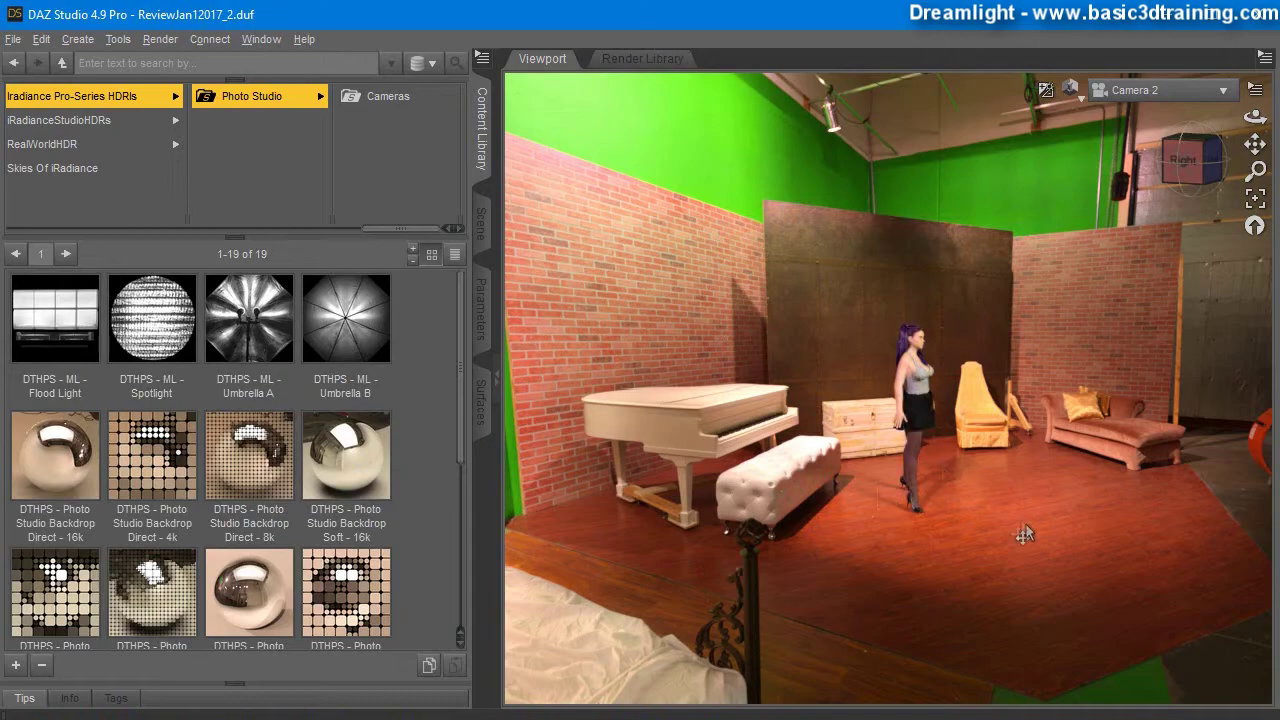
pyautogui.moveTo(1255, 117); pyautogui.dragTo(1218, 130)
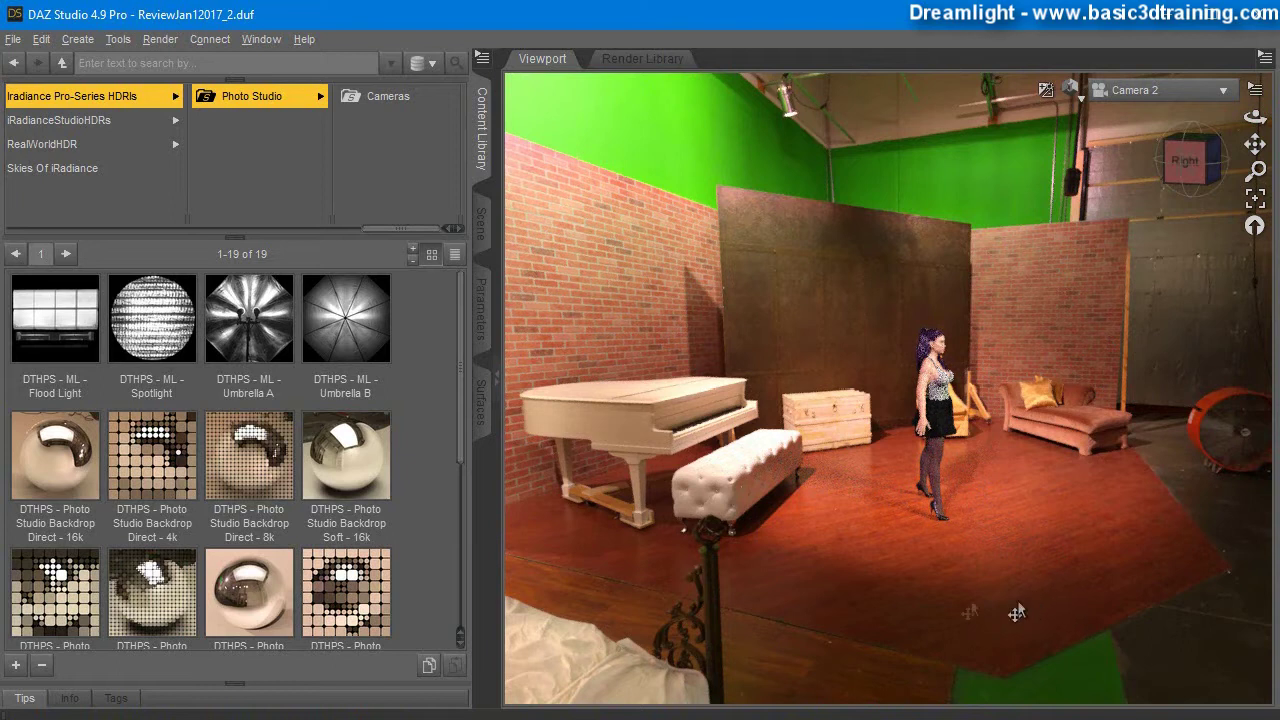
pyautogui.click(1155, 91)
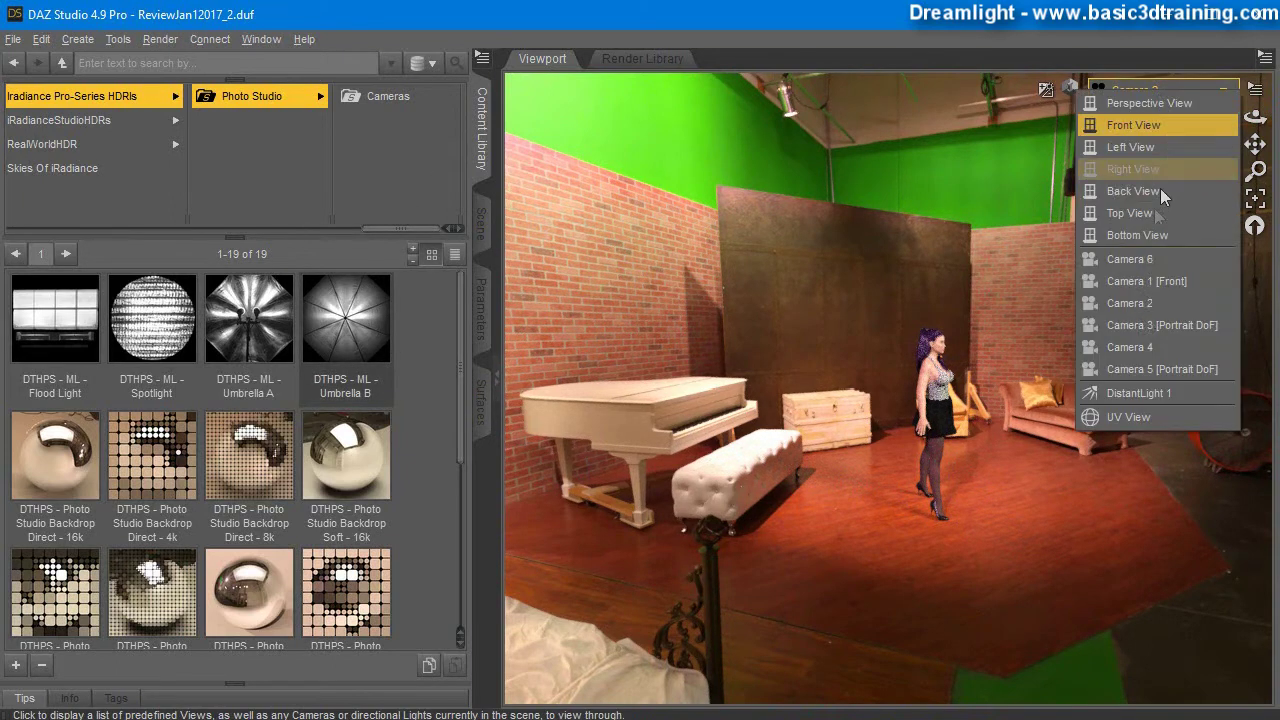
pyautogui.click(865, 13)
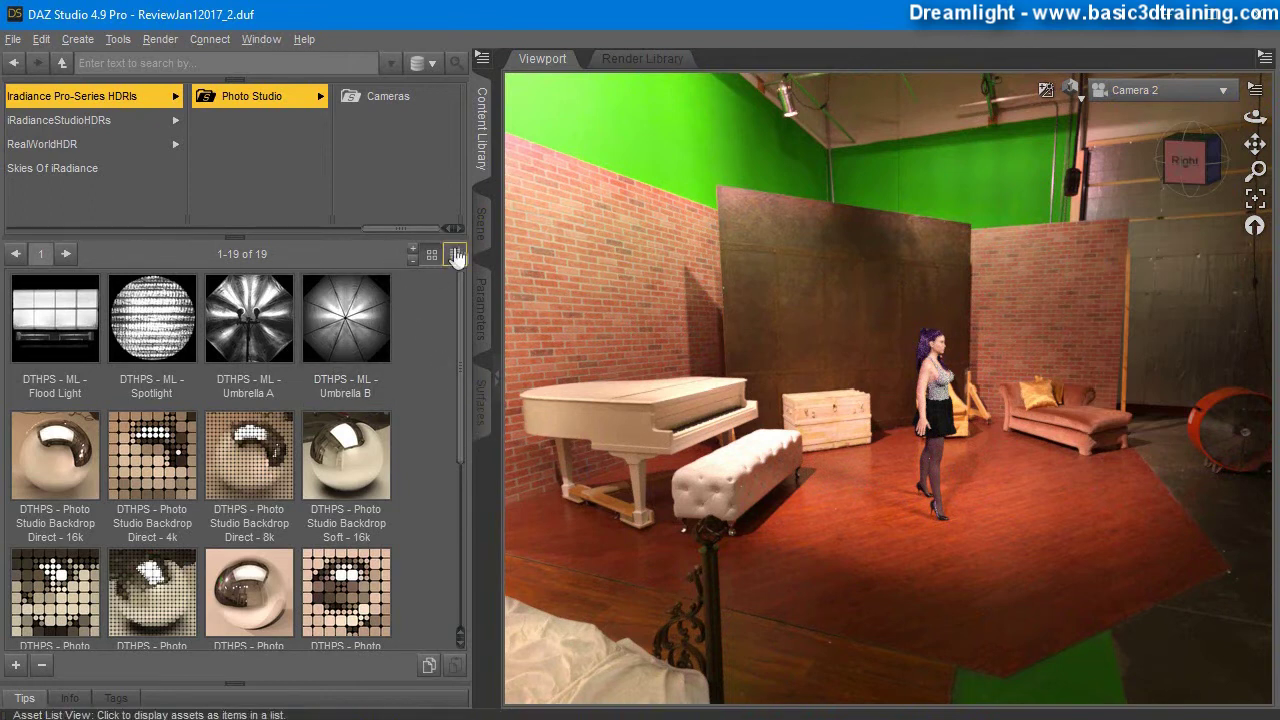
# - Browse the RealWorldHDR preset folder and preview the details of DTHDR-RoomB
pyautogui.click(480, 232)
pyautogui.click(479, 147)
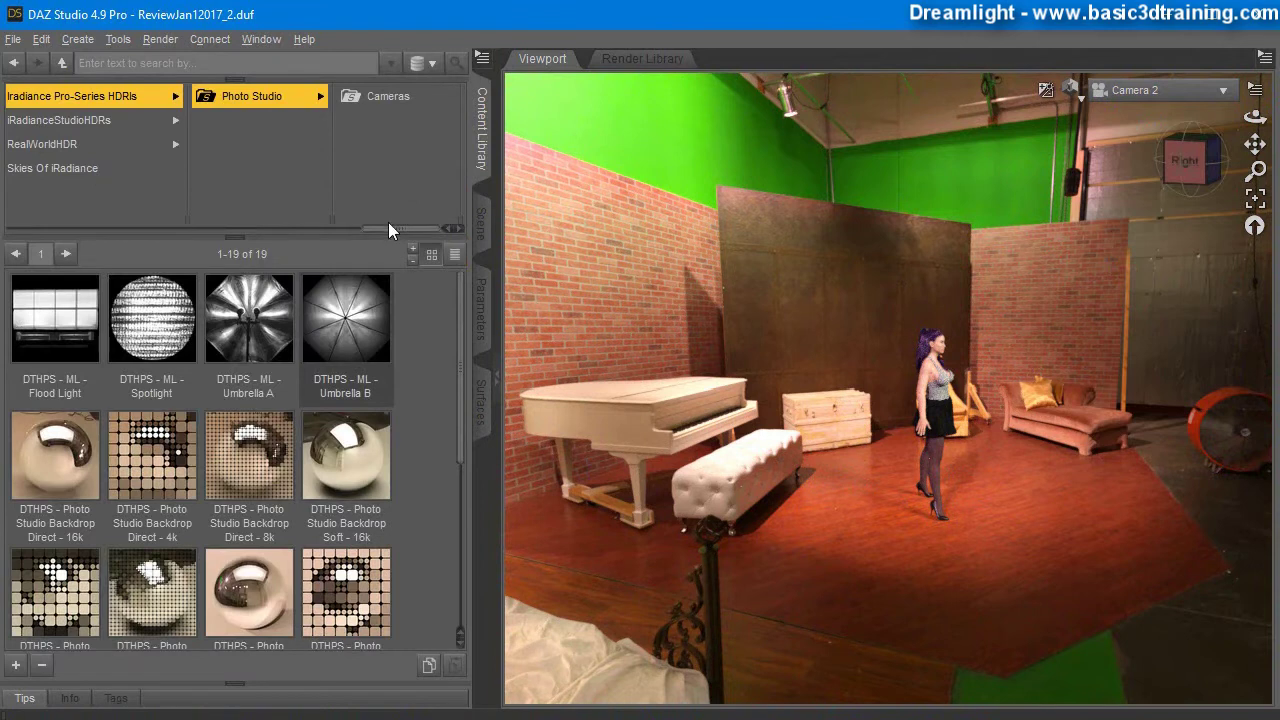
pyautogui.moveTo(390, 231); pyautogui.dragTo(312, 235)
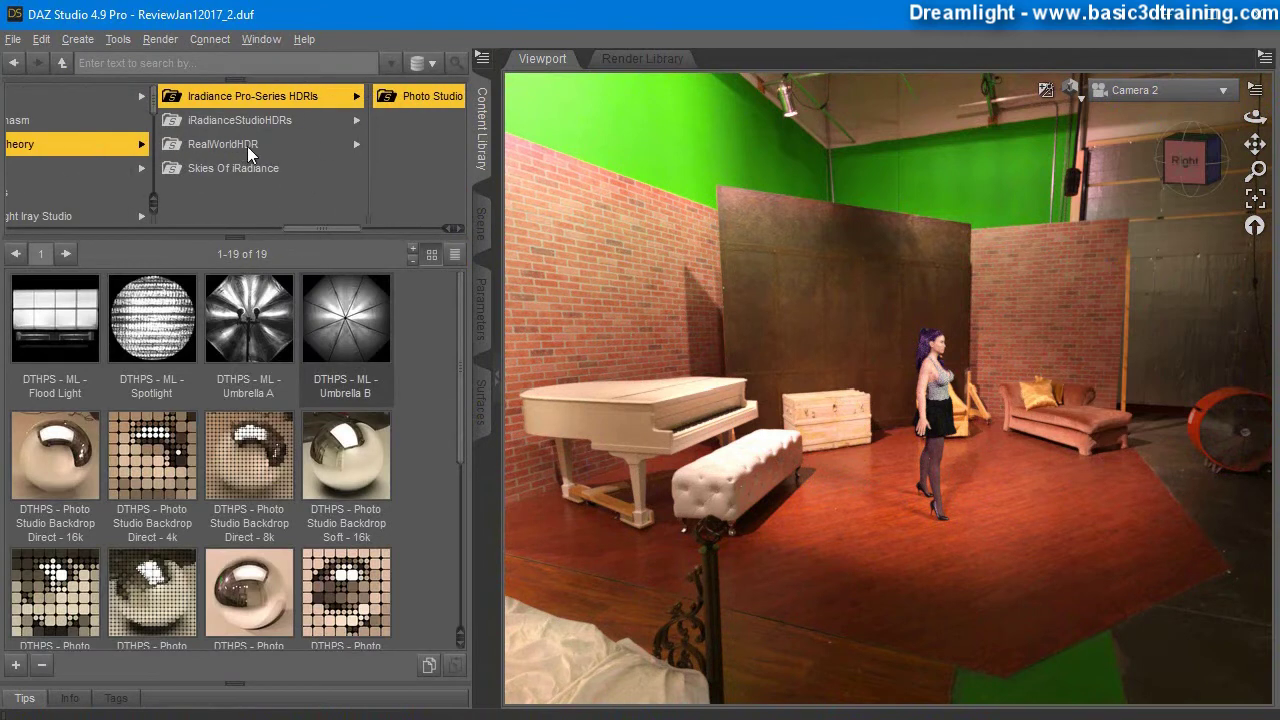
pyautogui.click(217, 143)
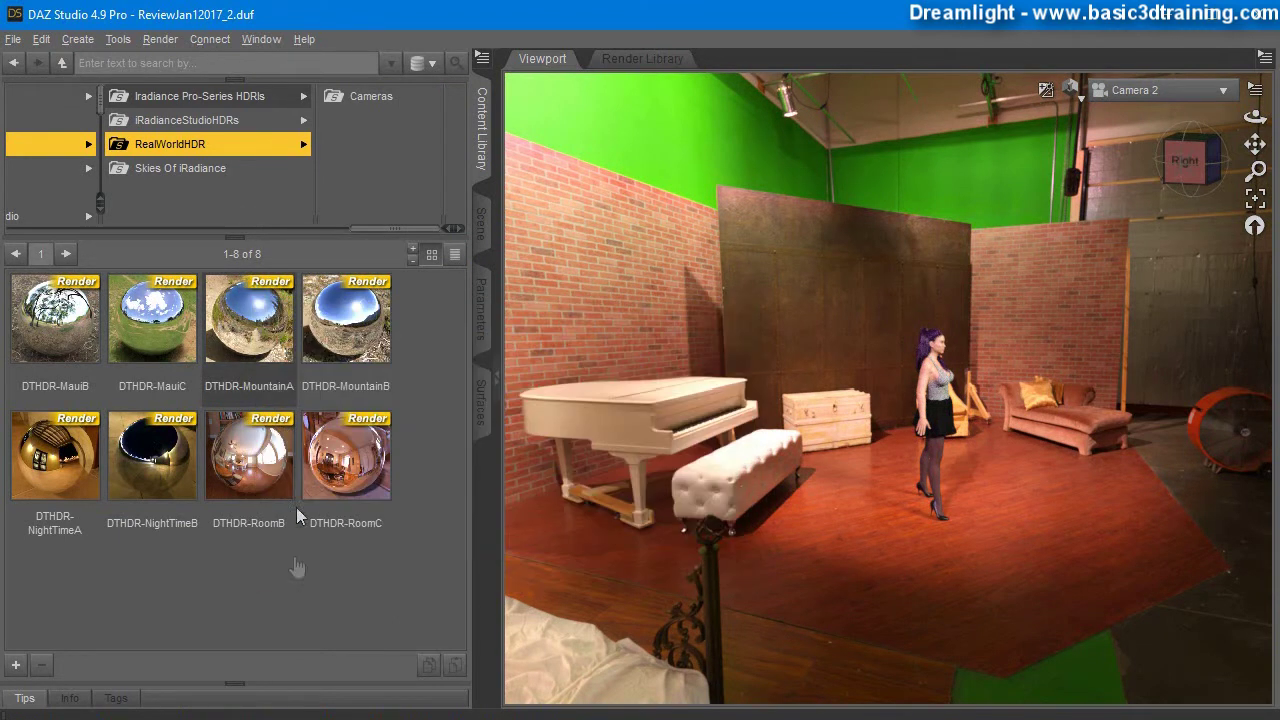
pyautogui.moveTo(245, 530)
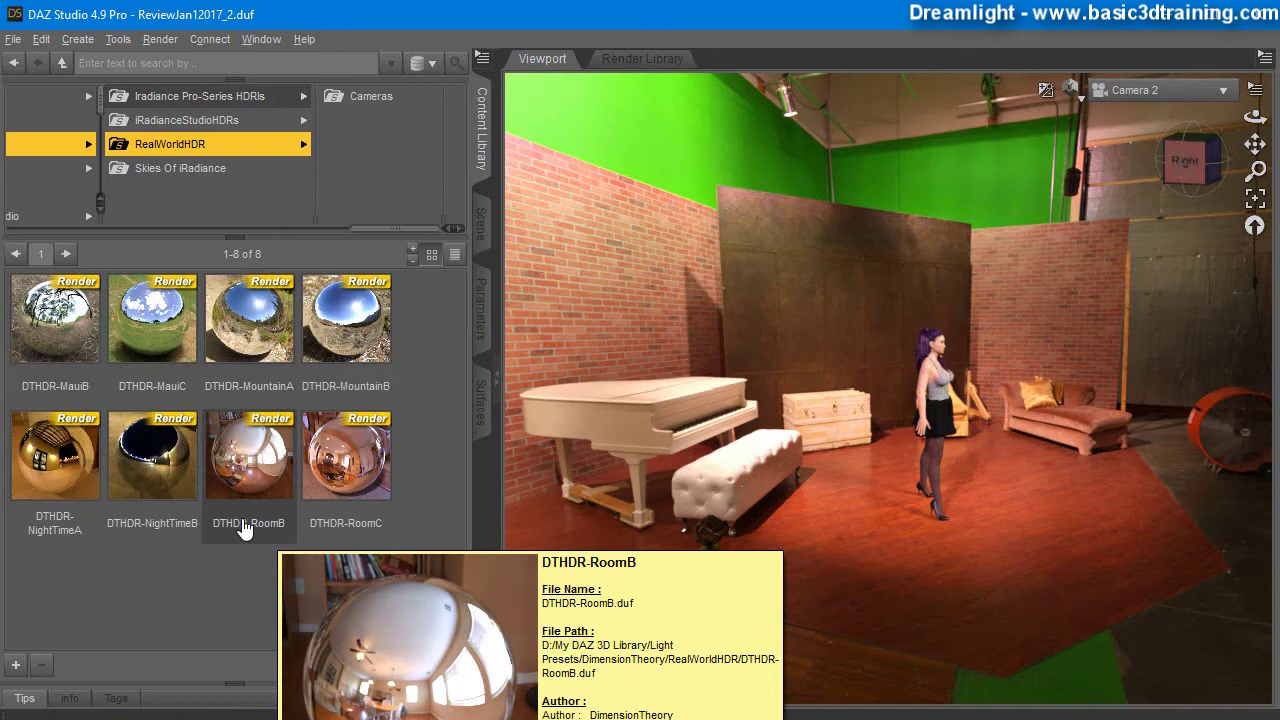
# - Apply the DTHDR-MountainB environment preset and view the figure on the hillside from a different angle
pyautogui.doubleClick(346, 320)
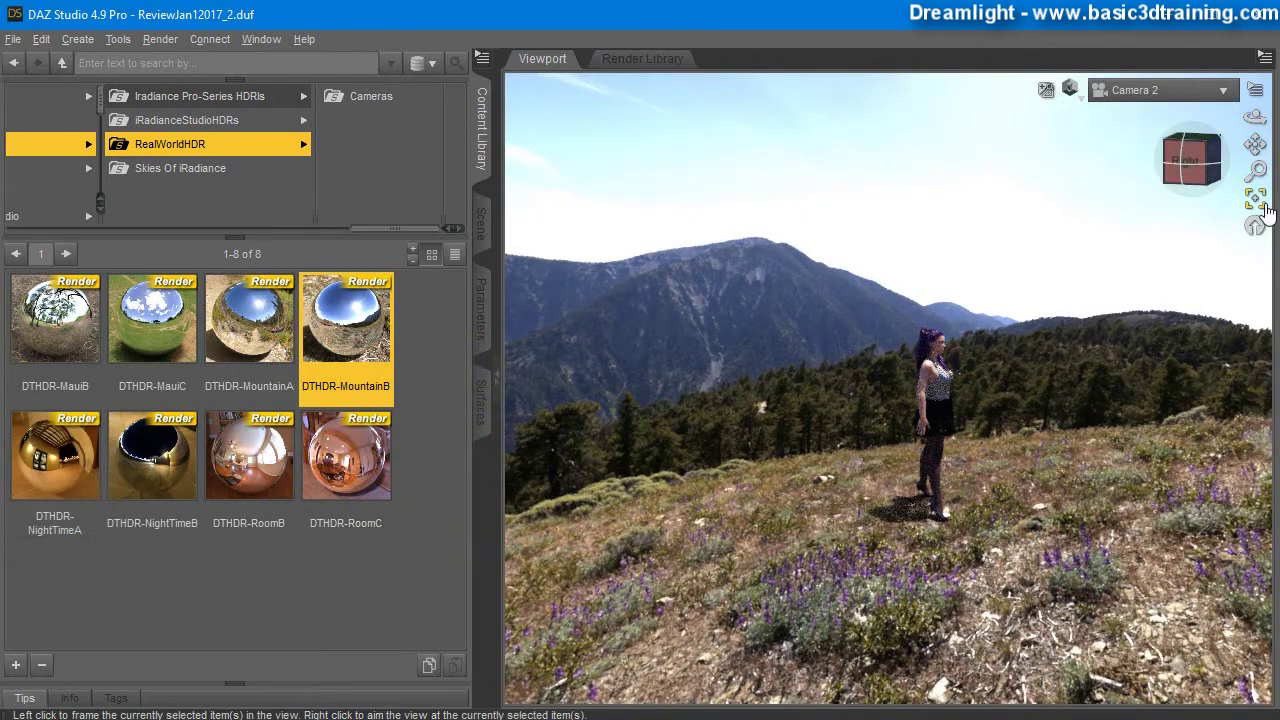
pyautogui.moveTo(1255, 116); pyautogui.dragTo(1253, 117)
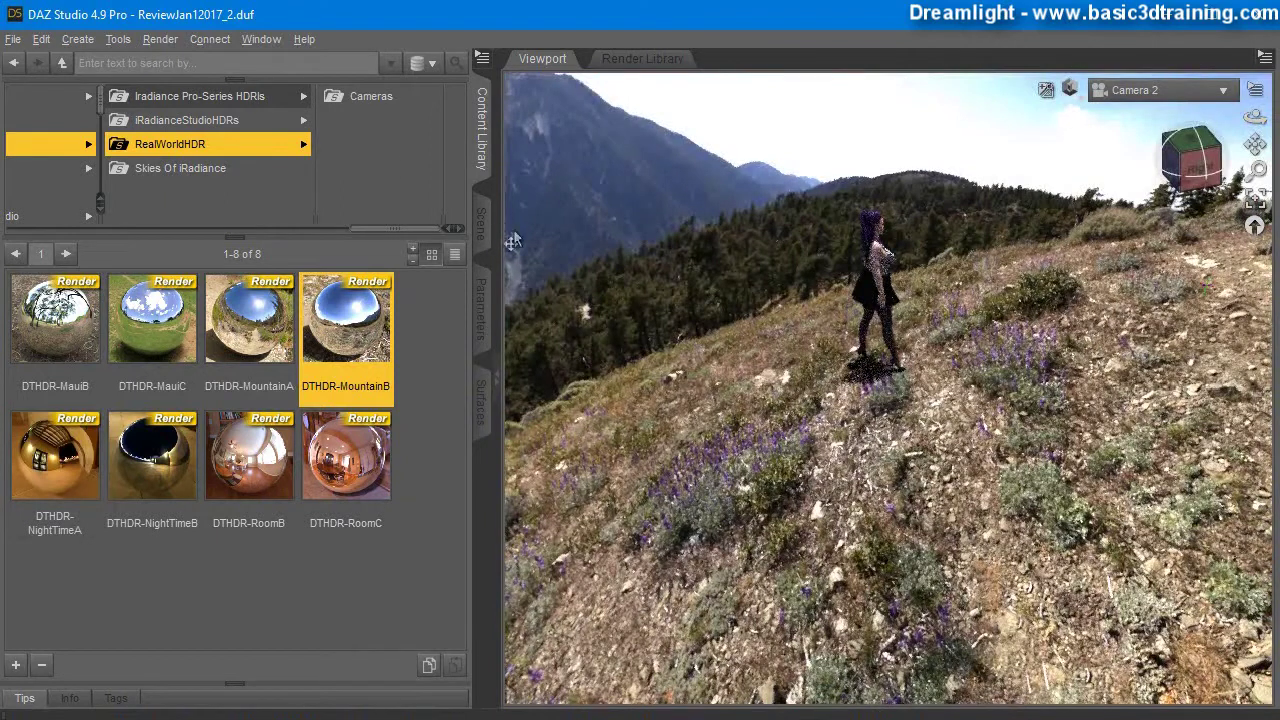
# - Set the Genesis 3 Female figure's X Translate and Z Translate to 0
pyautogui.click(481, 224)
pyautogui.click(97, 121)
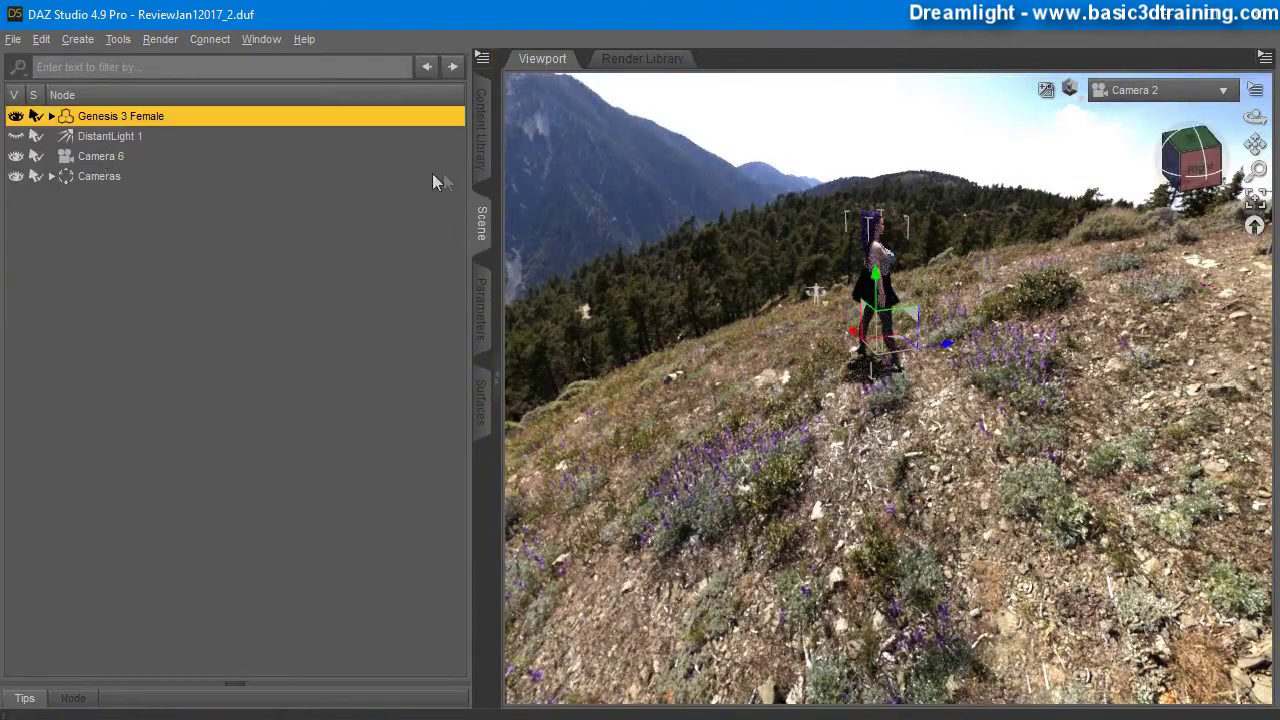
pyautogui.click(480, 305)
pyautogui.click(435, 106)
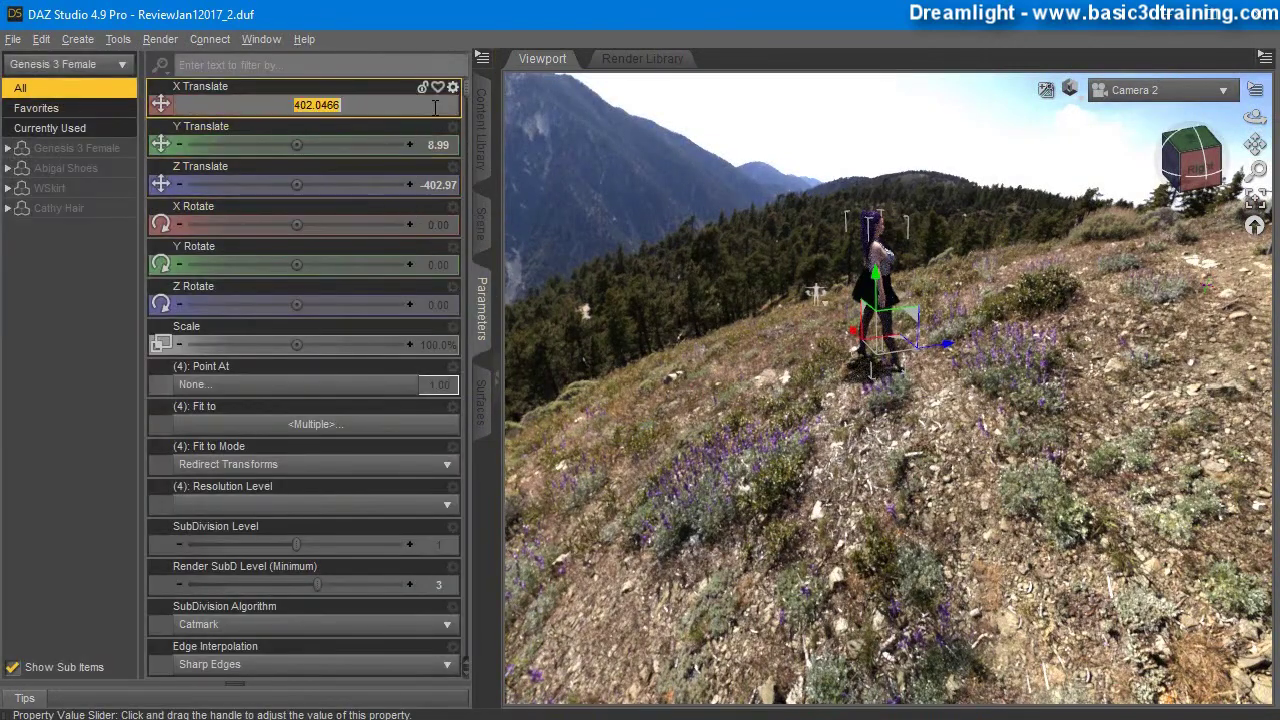
pyautogui.write('0')
pyautogui.press('Return')
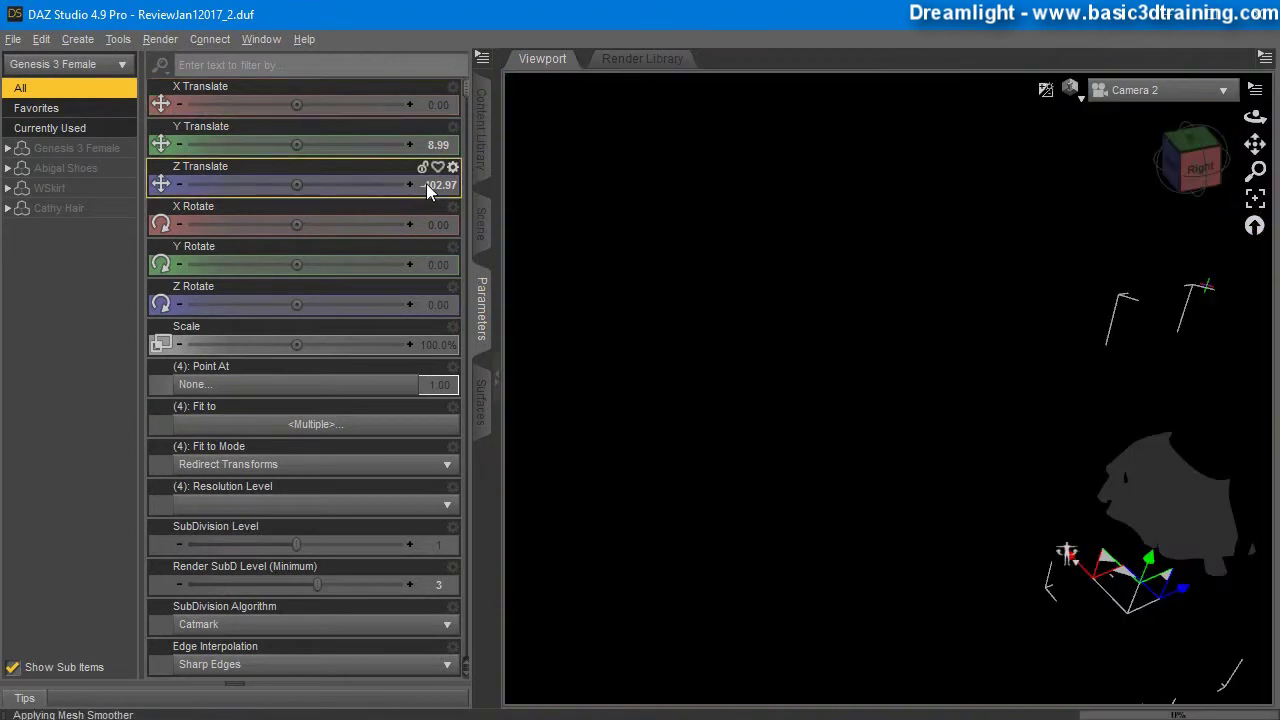
pyautogui.click(437, 187)
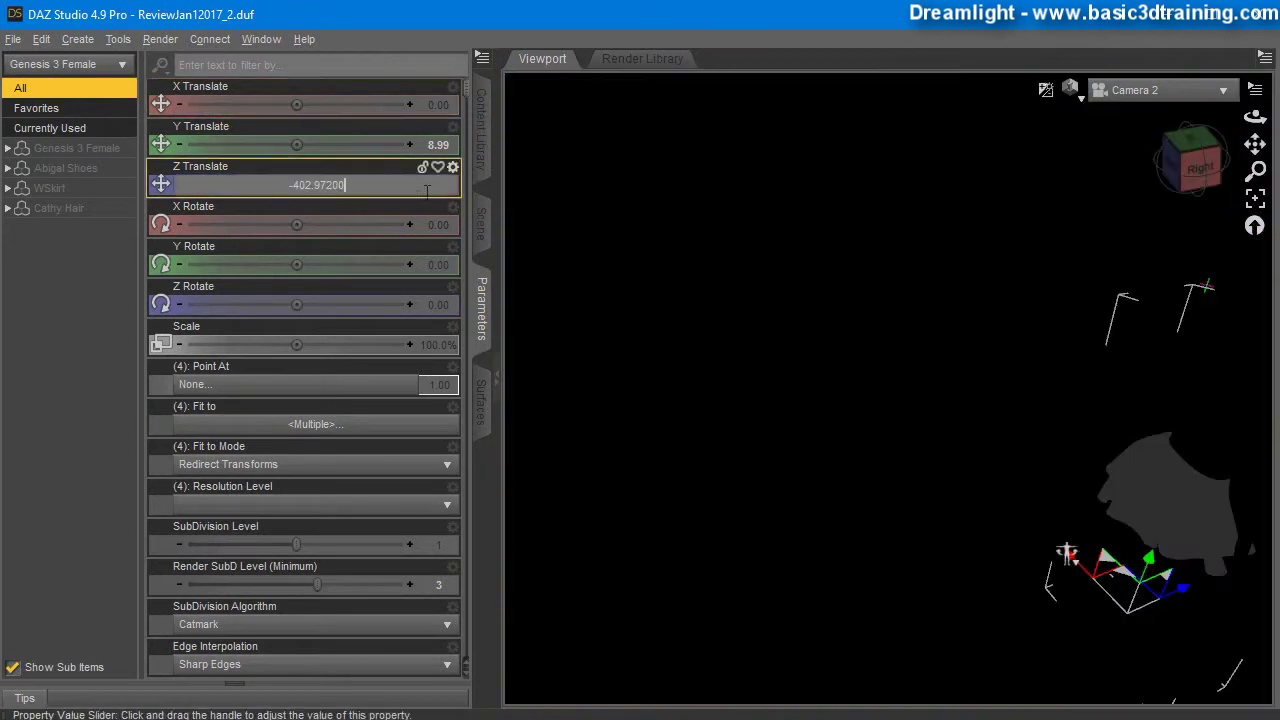
pyautogui.moveTo(350, 188); pyautogui.dragTo(286, 190)
pyautogui.keyDown('shift'); pyautogui.click(286, 190); pyautogui.keyUp('shift')
pyautogui.write('0')
pyautogui.press('Return')
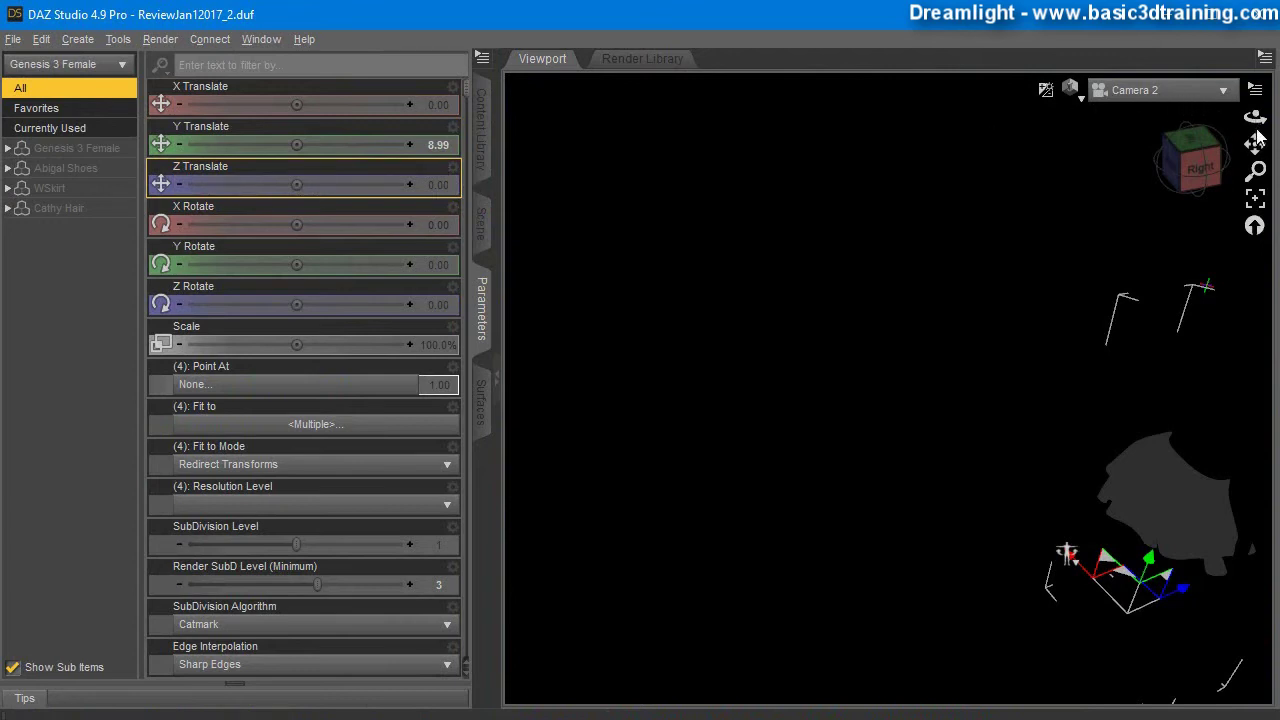
# - Reframe Camera 2 behind the figure and toward the bench in a lighter draw style, ending in the Iray preview
pyautogui.click(1076, 94)
pyautogui.click(1067, 136)
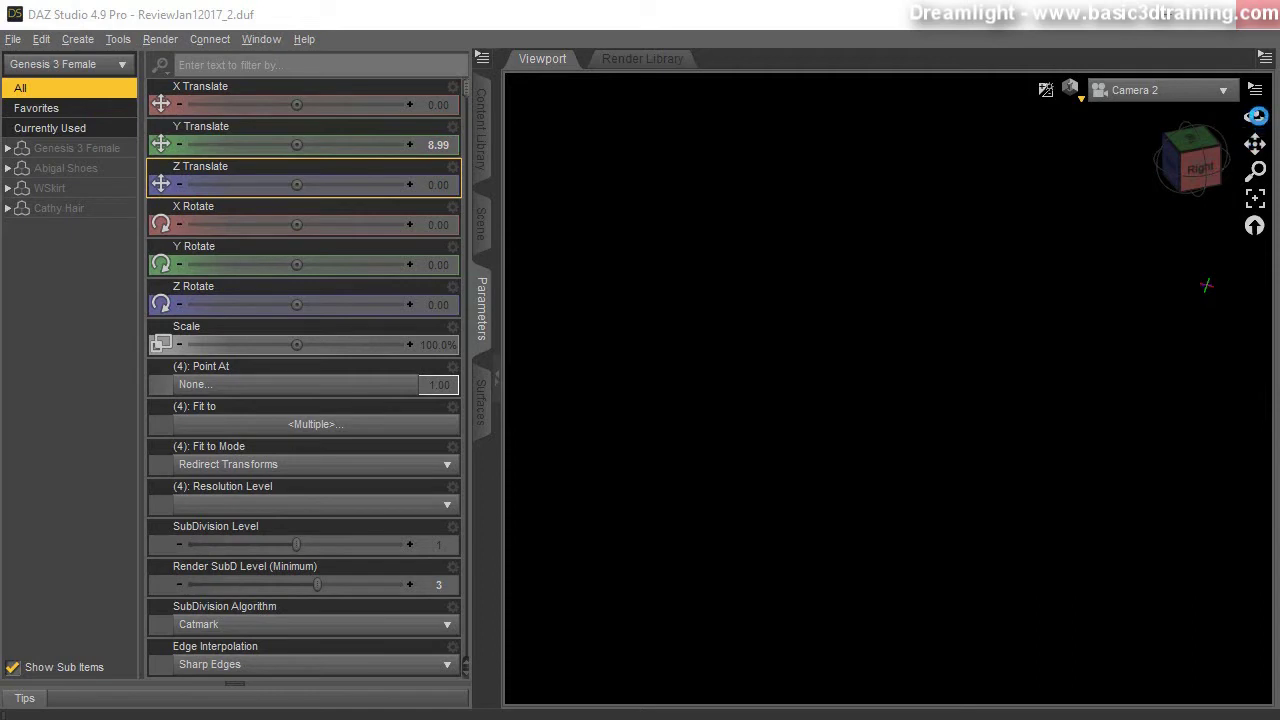
pyautogui.click(996, 18)
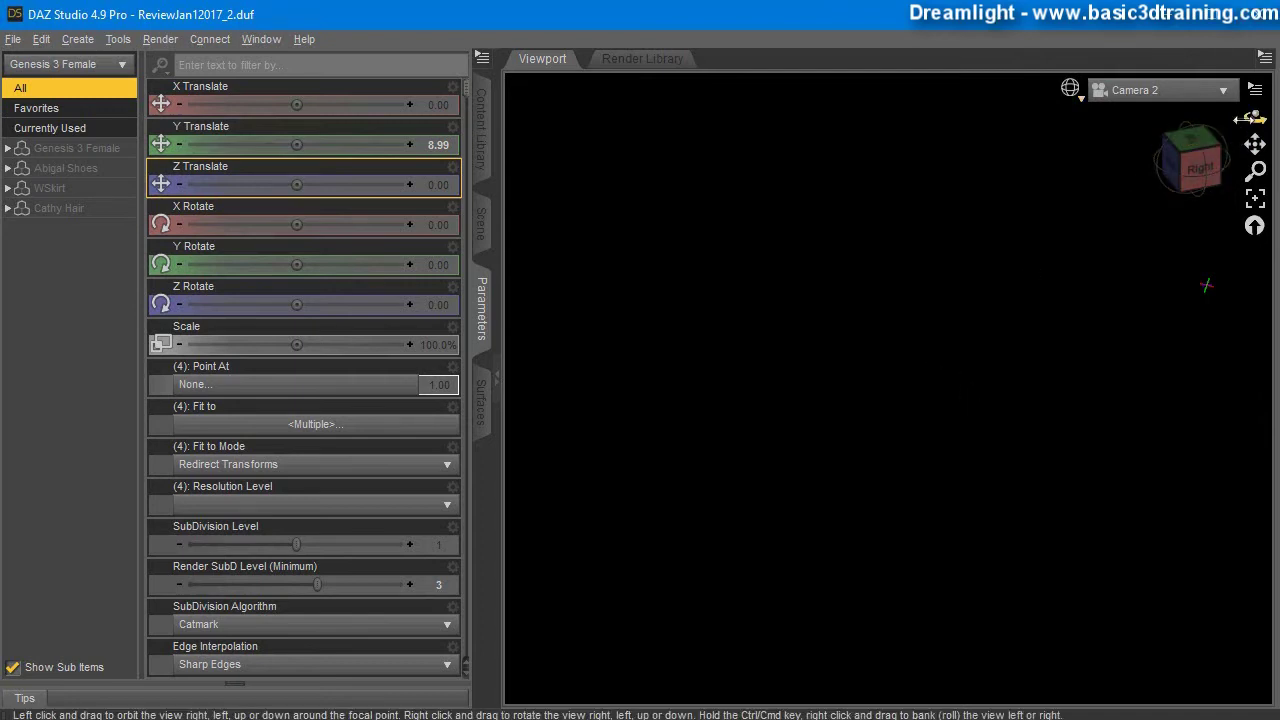
pyautogui.moveTo(1255, 117); pyautogui.dragTo(674, 318)
pyautogui.moveTo(1255, 171); pyautogui.dragTo(1216, 188)
pyautogui.click(1080, 100)
pyautogui.click(1070, 332)
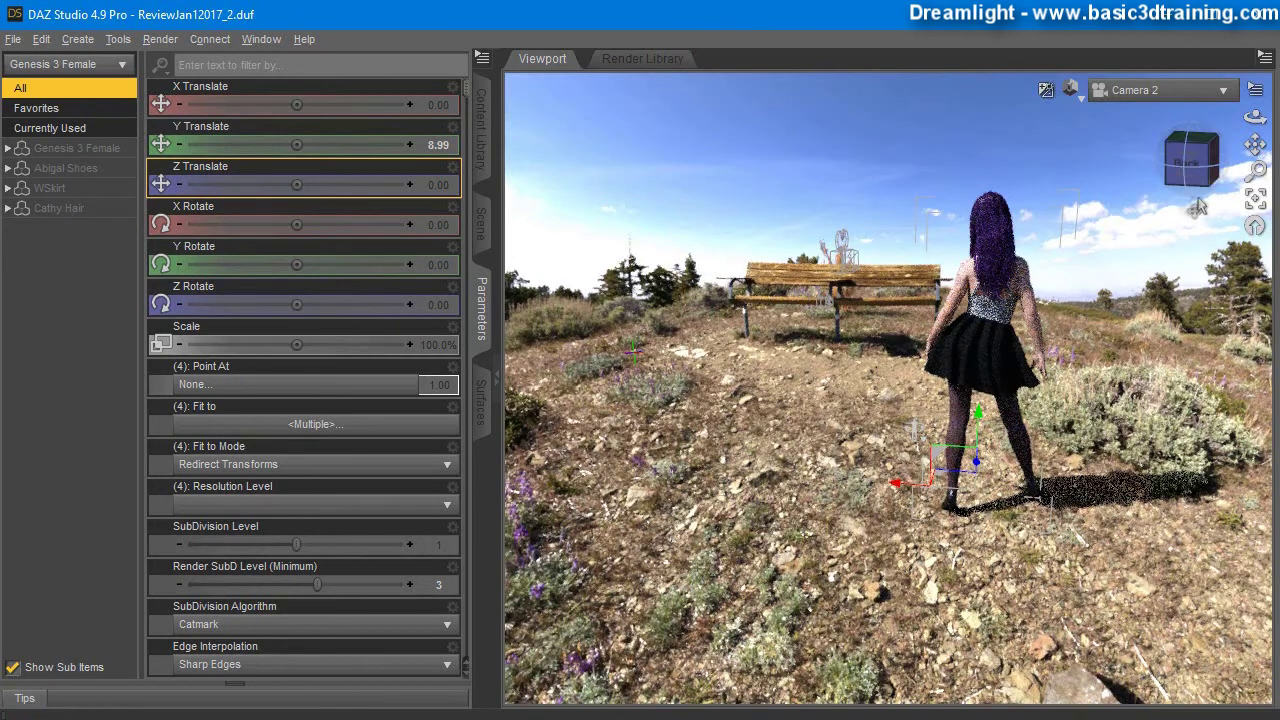
# - Deselect the figure and examine her in the mountain environment from behind and from the front
pyautogui.moveTo(1255, 117); pyautogui.dragTo(1260, 141, button='right')
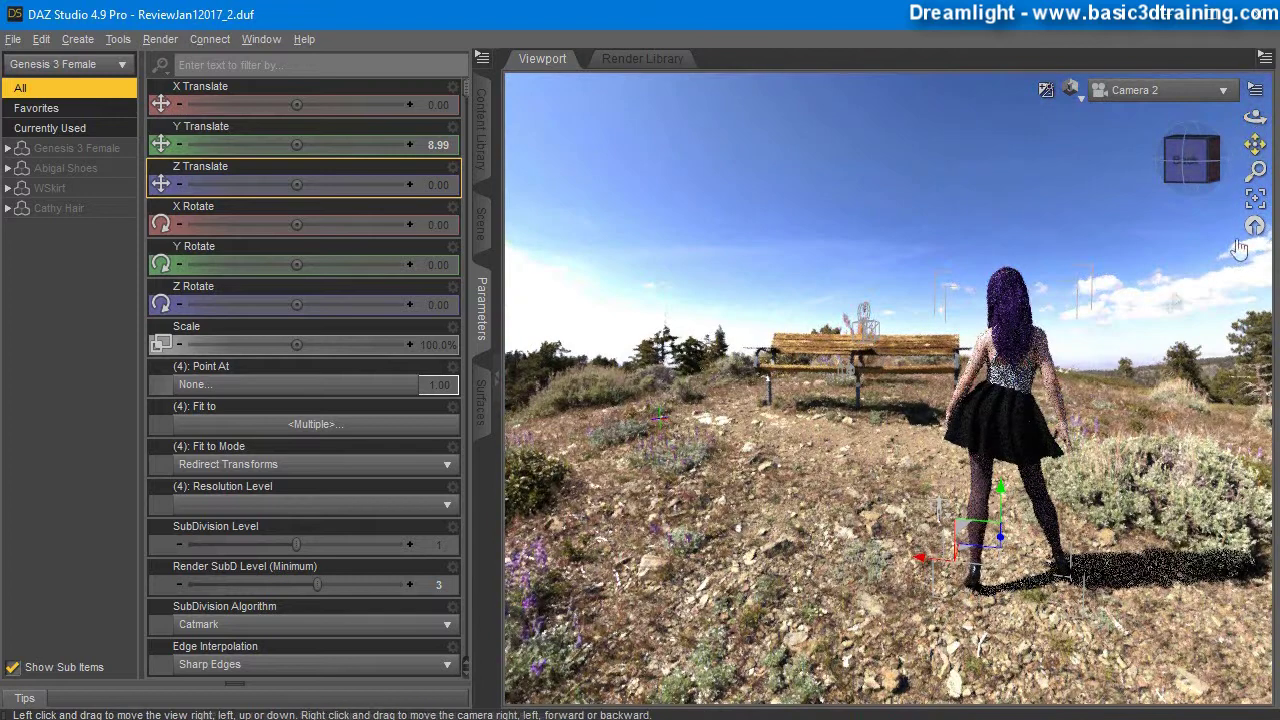
pyautogui.click(475, 224)
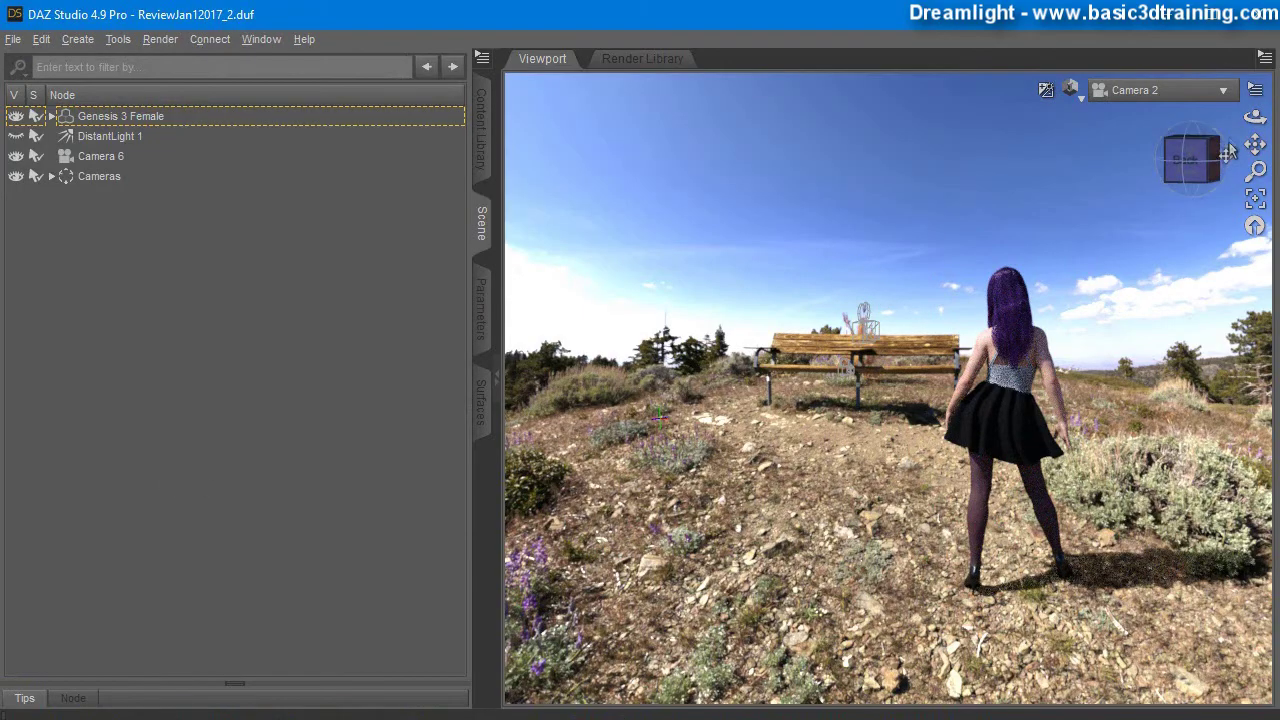
pyautogui.moveTo(1255, 117)
pyautogui.mouseDown()
pyautogui.moveTo(1274, 117)
pyautogui.moveTo(1094, 122)
pyautogui.moveTo(1268, 124)
pyautogui.mouseUp()
pyautogui.moveTo(1256, 170); pyautogui.dragTo(1243, 118)
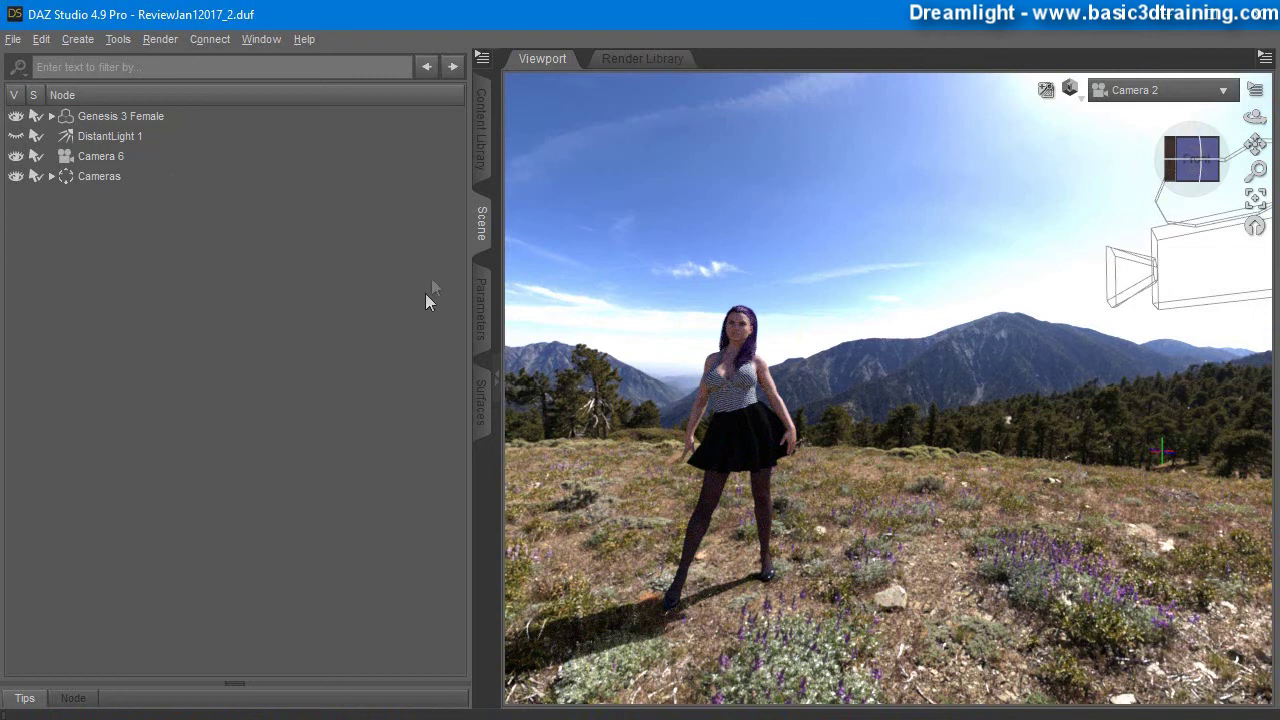
# - Return to the Photo Studio folder under Iradiance Pro-Series HDRIs and review its lighting, backdrop and vignette presets
pyautogui.click(483, 140)
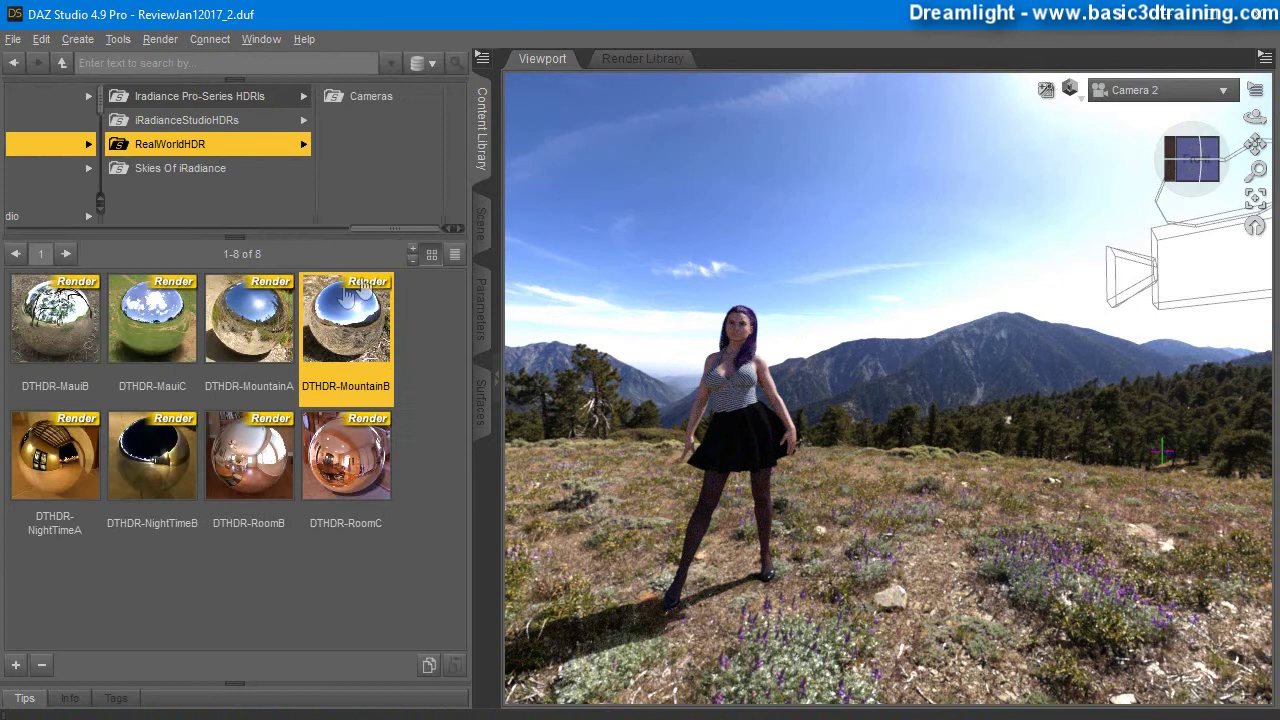
pyautogui.click(190, 97)
pyautogui.click(352, 96)
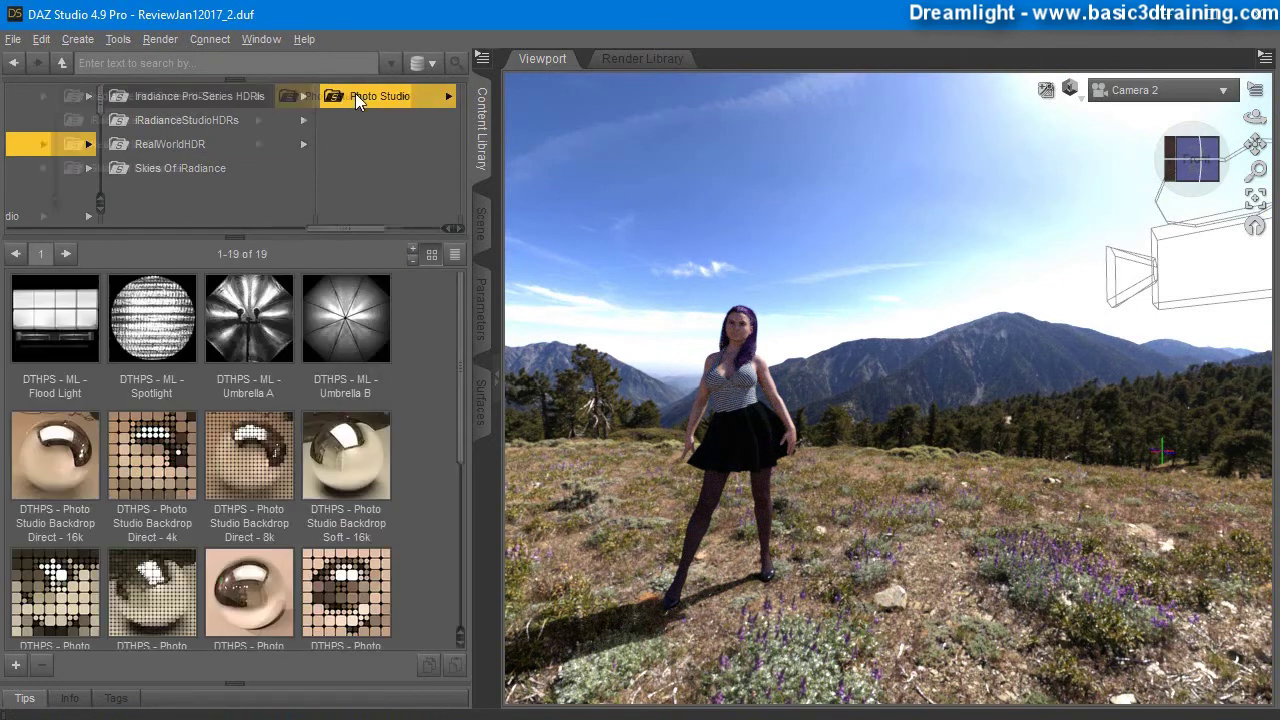
pyautogui.moveTo(465, 385); pyautogui.dragTo(463, 431)
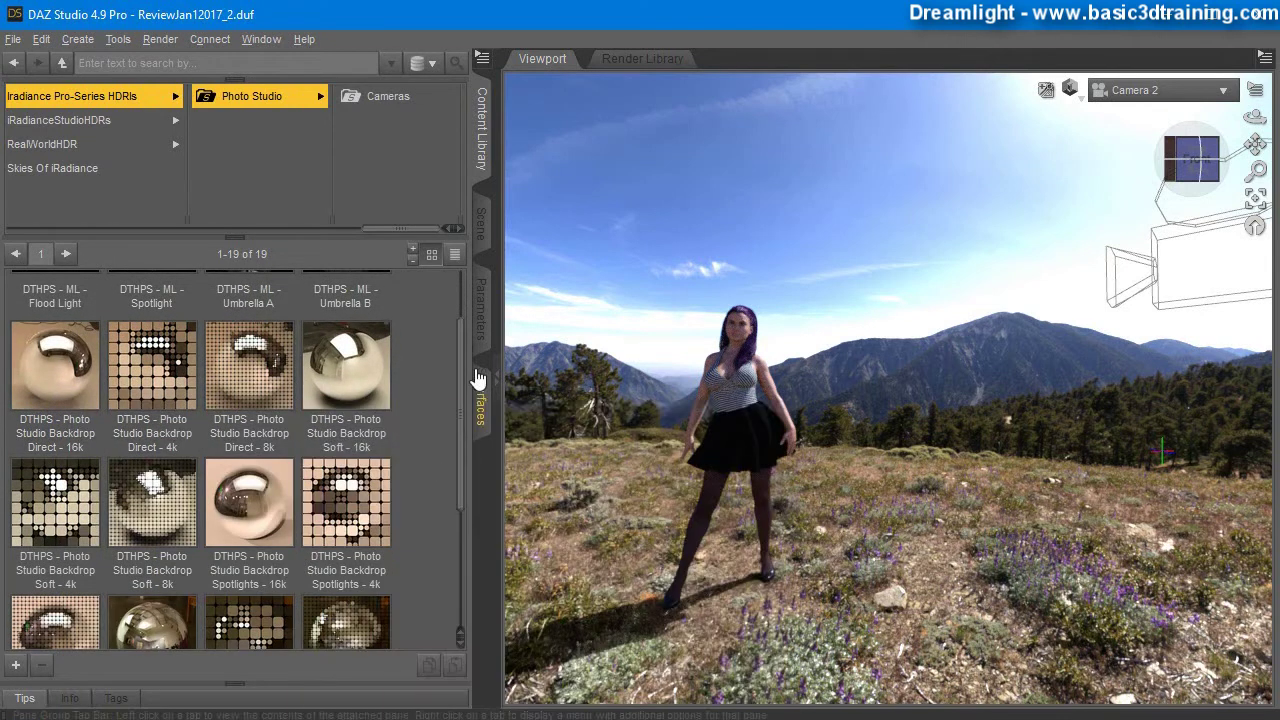
pyautogui.moveTo(463, 409); pyautogui.dragTo(474, 437)
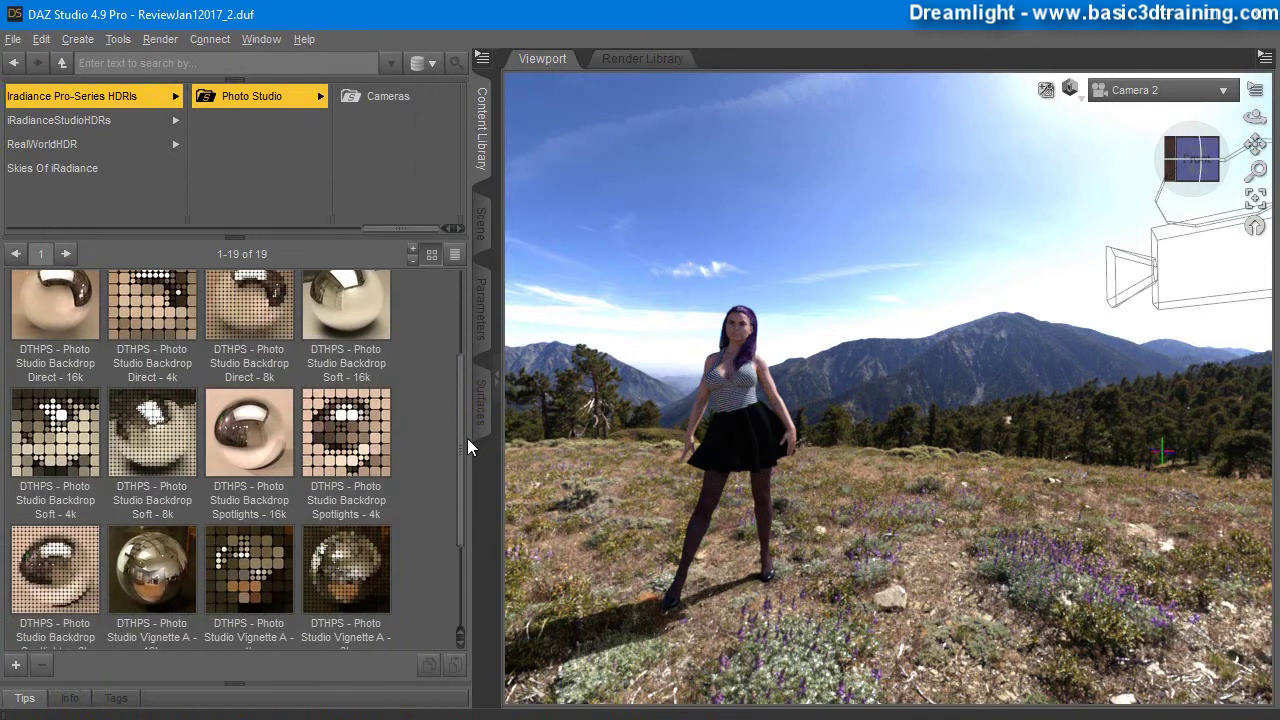
pyautogui.moveTo(463, 463); pyautogui.dragTo(473, 358)
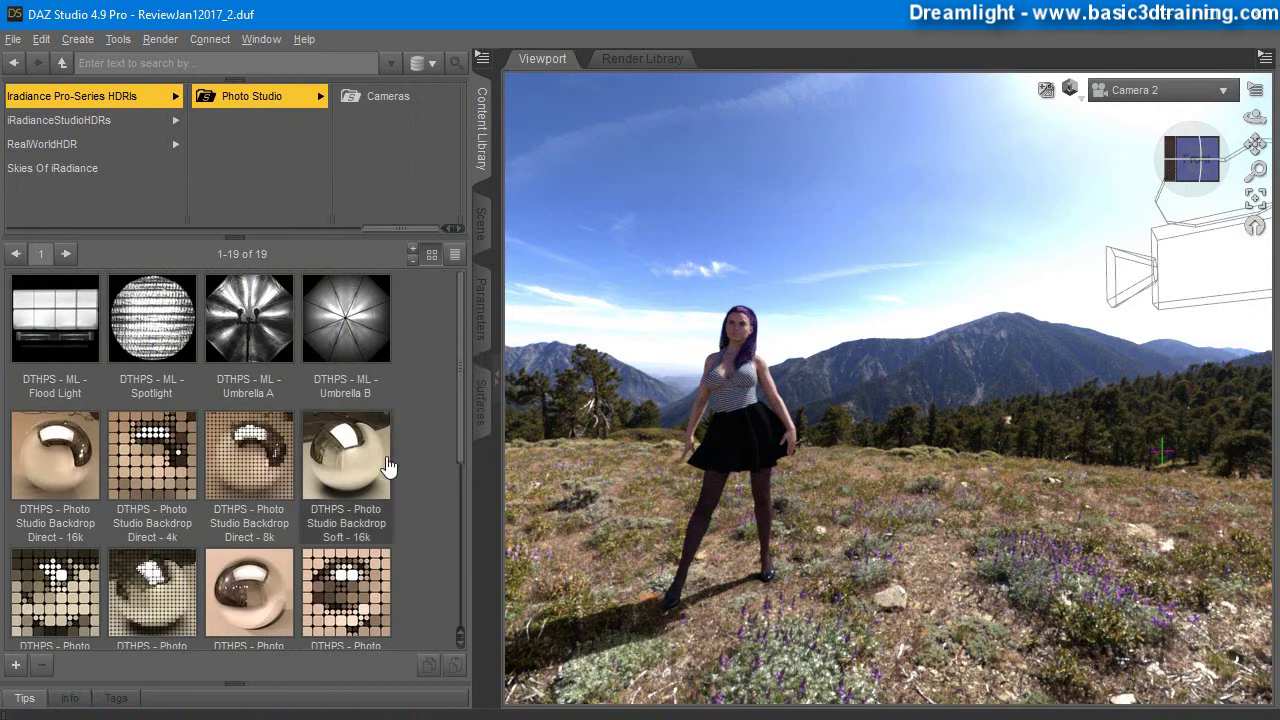